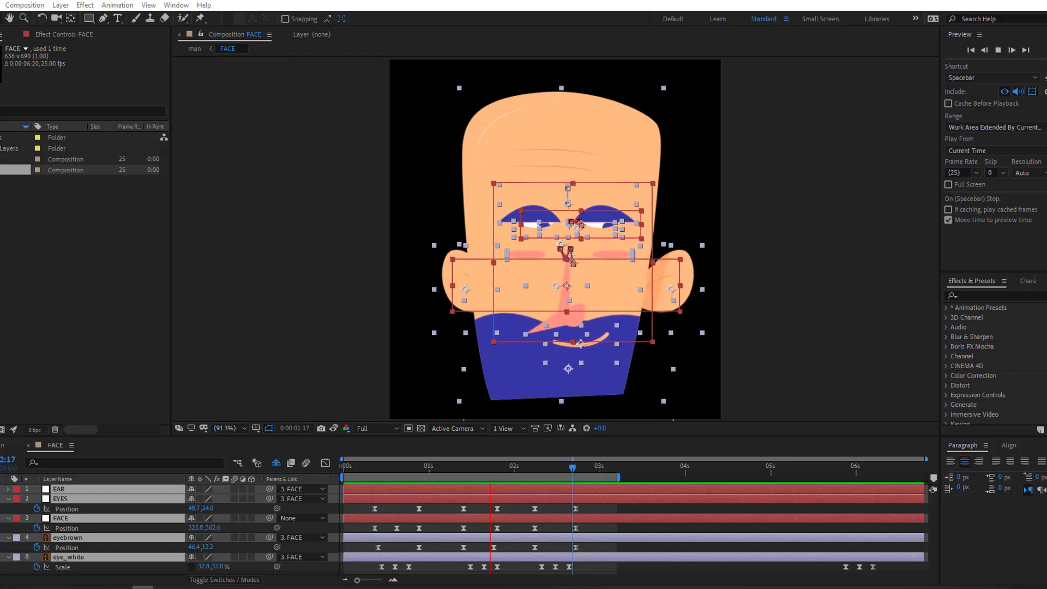
- Try out the finished face rig by nudging the EYES null and the EAR null in the FACE composition
{"action": "left_click", "coordinate": [587, 210]}
{"action": "mouse_move", "coordinate": [588, 210]}
{"action": "left_mouse_down"}
{"action": "mouse_move", "coordinate": [604, 213]}
{"action": "mouse_move", "coordinate": [588, 214]}
{"action": "left_mouse_up"}
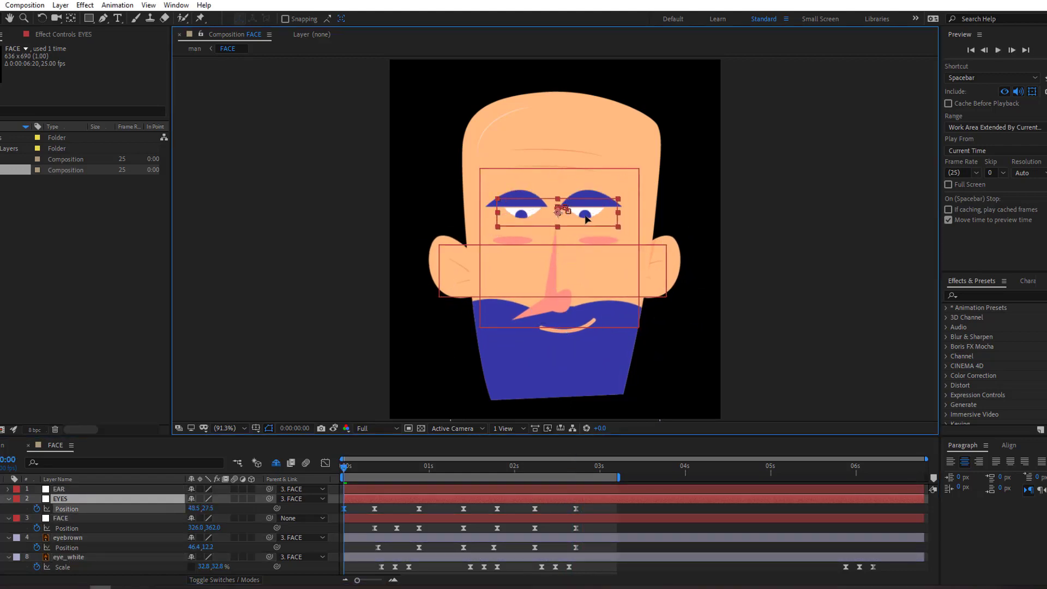
{"action": "left_click_drag", "start_coordinate": [654, 296], "coordinate": [653, 290]}
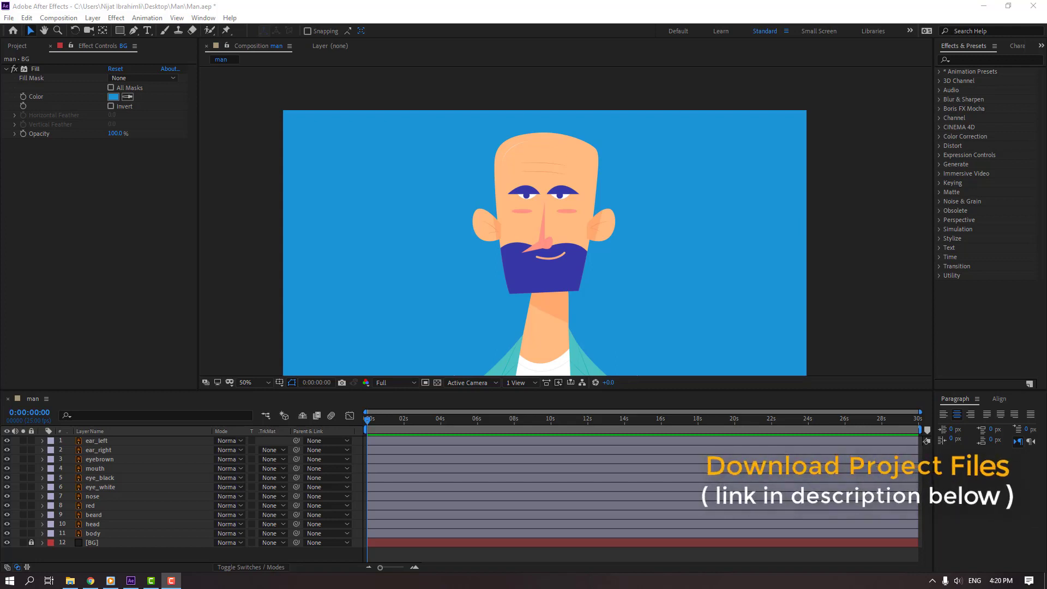
- Precompose the layers from ear_left through head as FACE, and take a snapshot of the man composition
{"action": "left_click", "coordinate": [17, 45]}
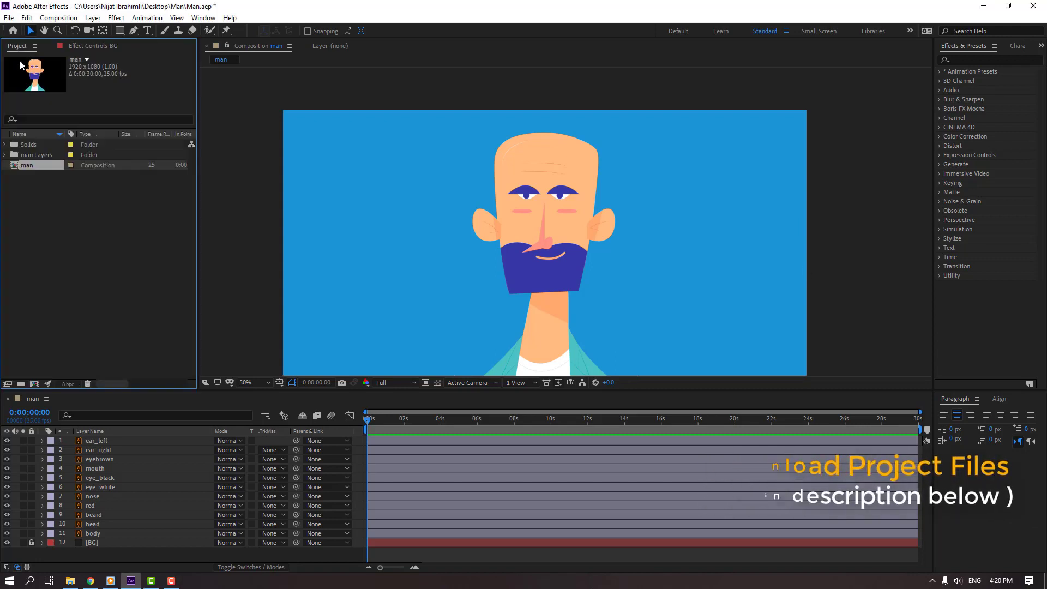
{"action": "left_click", "coordinate": [96, 441]}
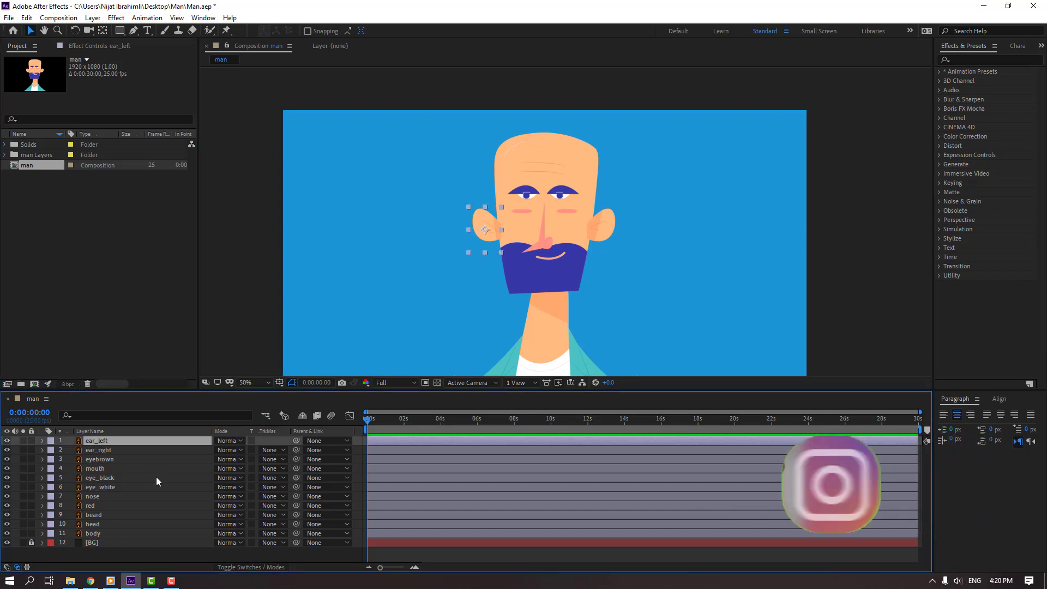
{"action": "left_click", "coordinate": [99, 524], "text": "shift"}
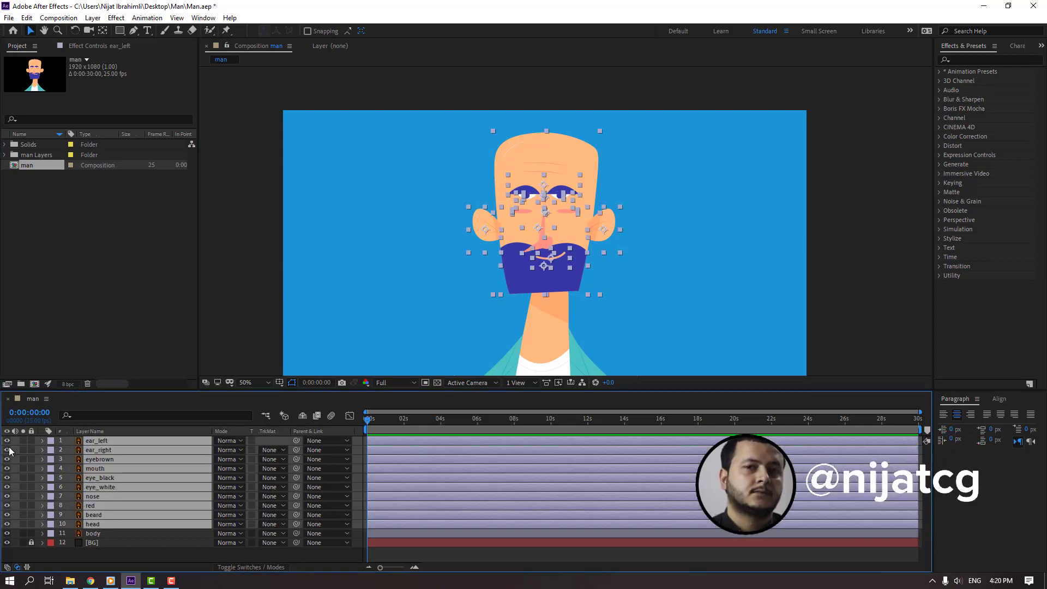
{"action": "mouse_move", "coordinate": [6, 524]}
{"action": "left_mouse_down"}
{"action": "mouse_move", "coordinate": [8, 445]}
{"action": "mouse_move", "coordinate": [7, 523]}
{"action": "left_mouse_up"}
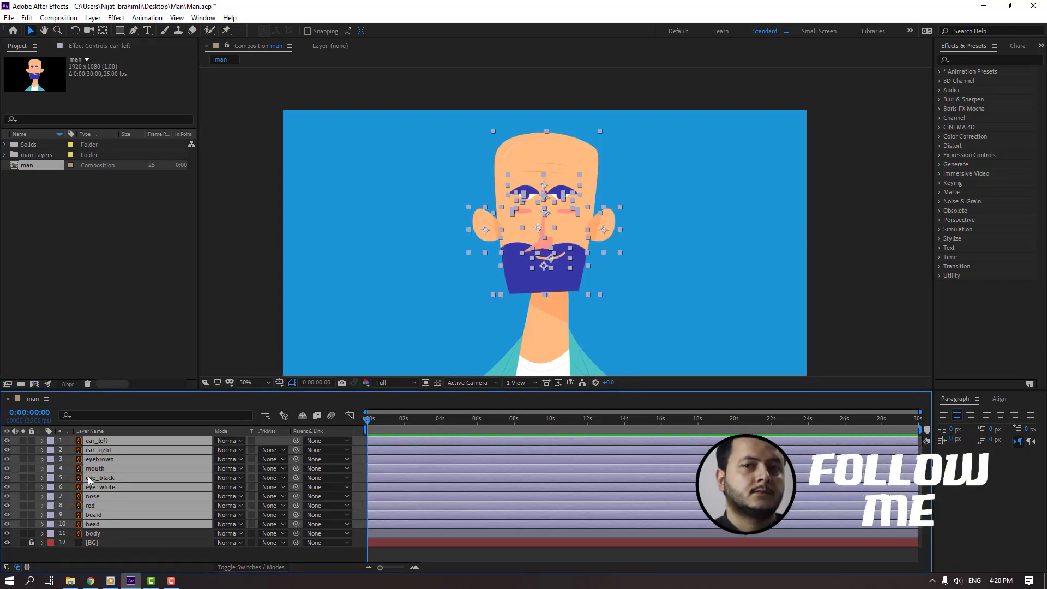
{"action": "right_click", "coordinate": [90, 480]}
{"action": "left_click", "coordinate": [131, 429]}
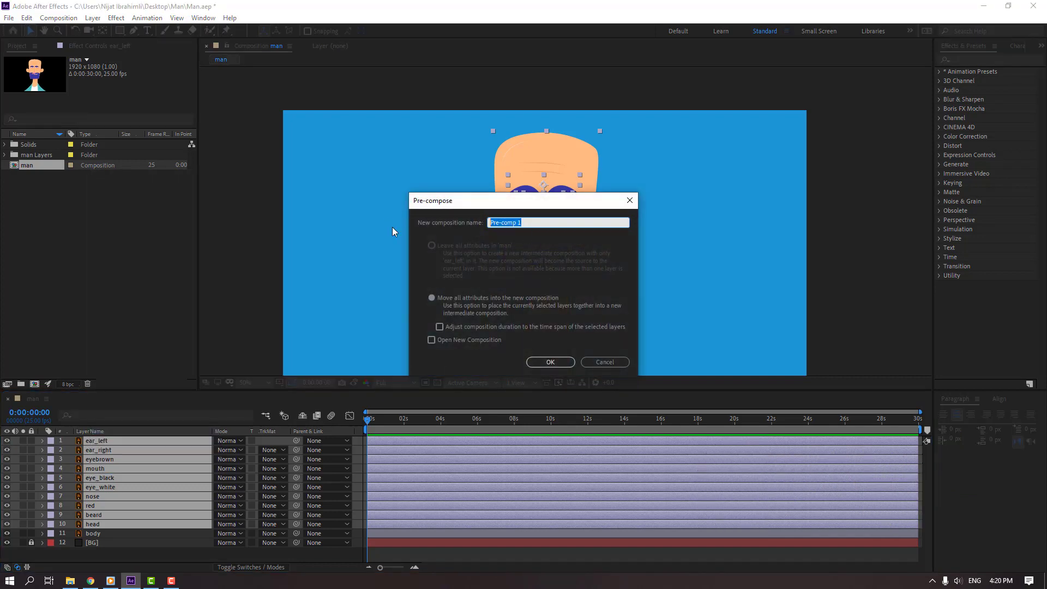
{"action": "type", "text": "FACE"}
{"action": "left_click", "coordinate": [551, 362]}
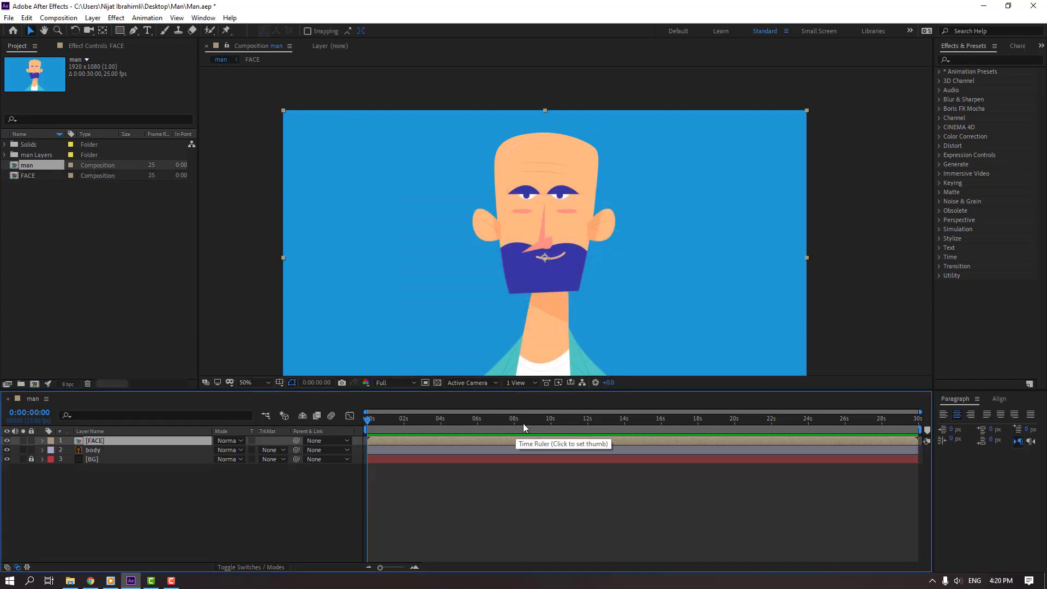
{"action": "left_click", "coordinate": [341, 382]}
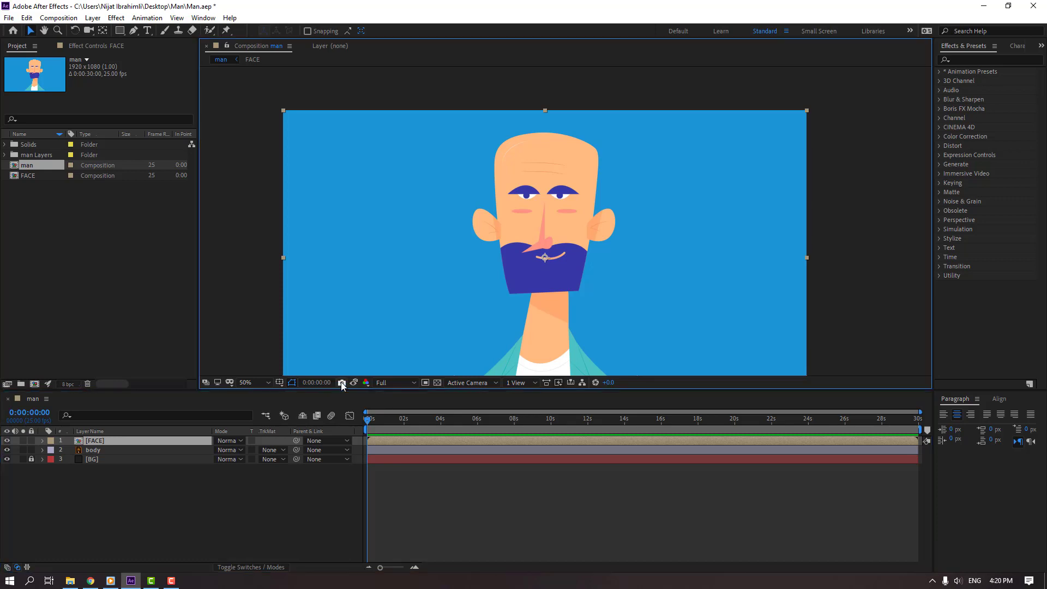
- Crop the FACE composition to a region of interest of about 636 × 690 px around the head
{"action": "double_click", "coordinate": [91, 441]}
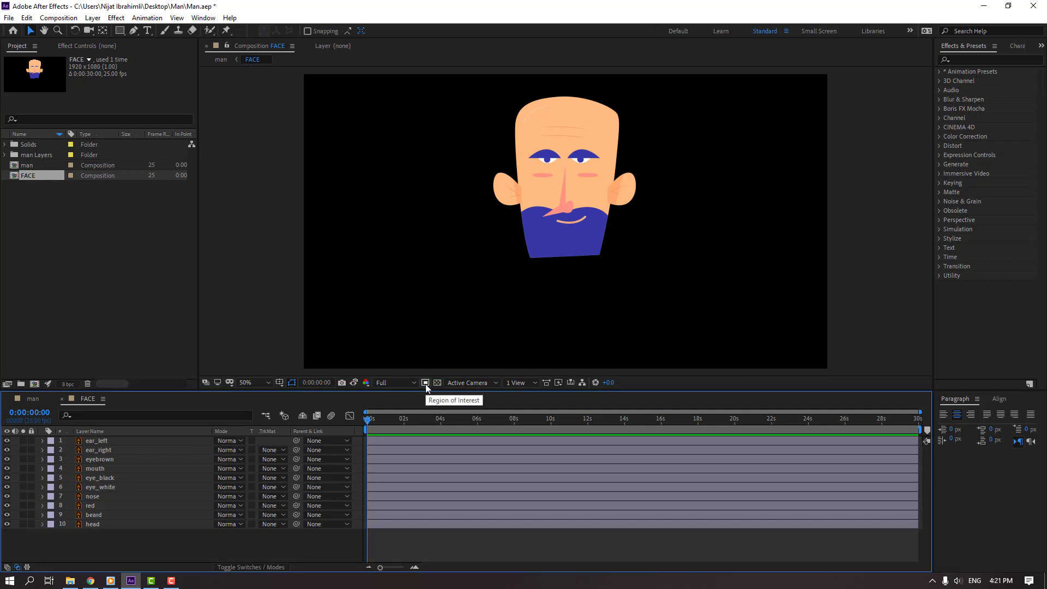
{"action": "left_click", "coordinate": [426, 384]}
{"action": "left_click_drag", "start_coordinate": [475, 77], "coordinate": [652, 268]}
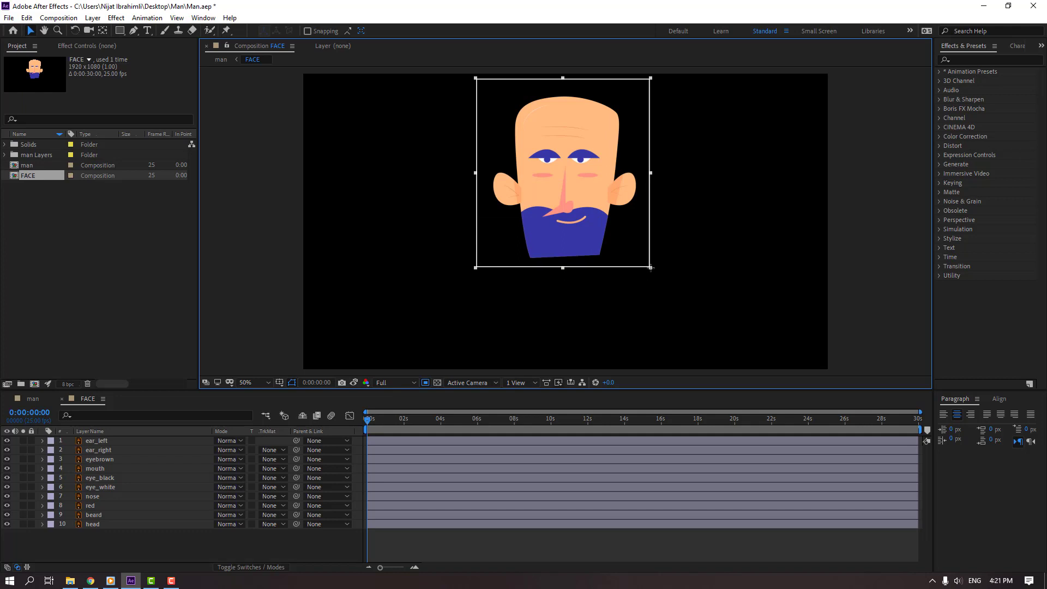
{"action": "left_click", "coordinate": [59, 18]}
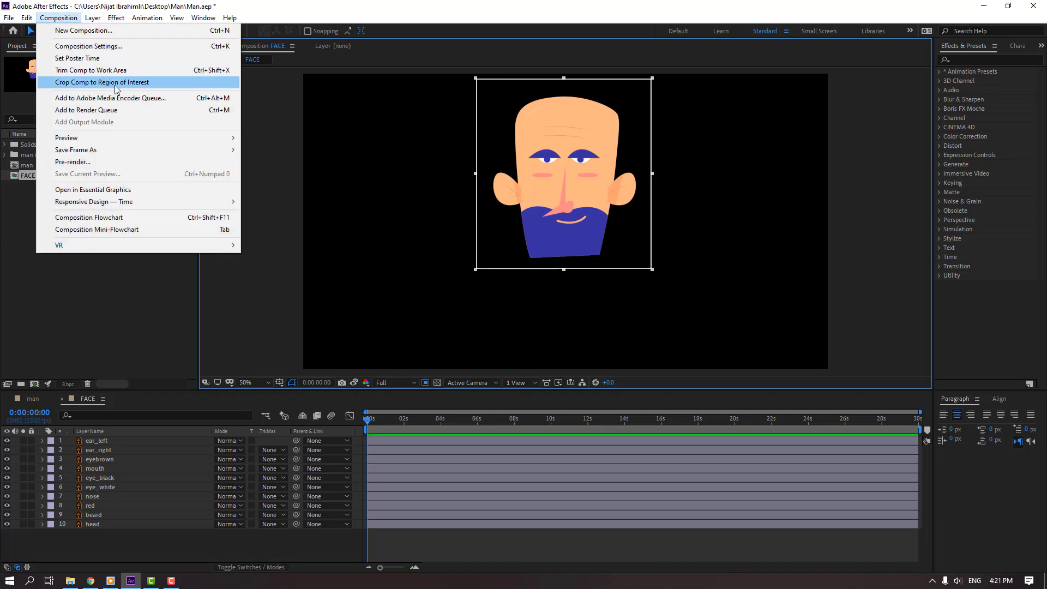
{"action": "left_click", "coordinate": [140, 84]}
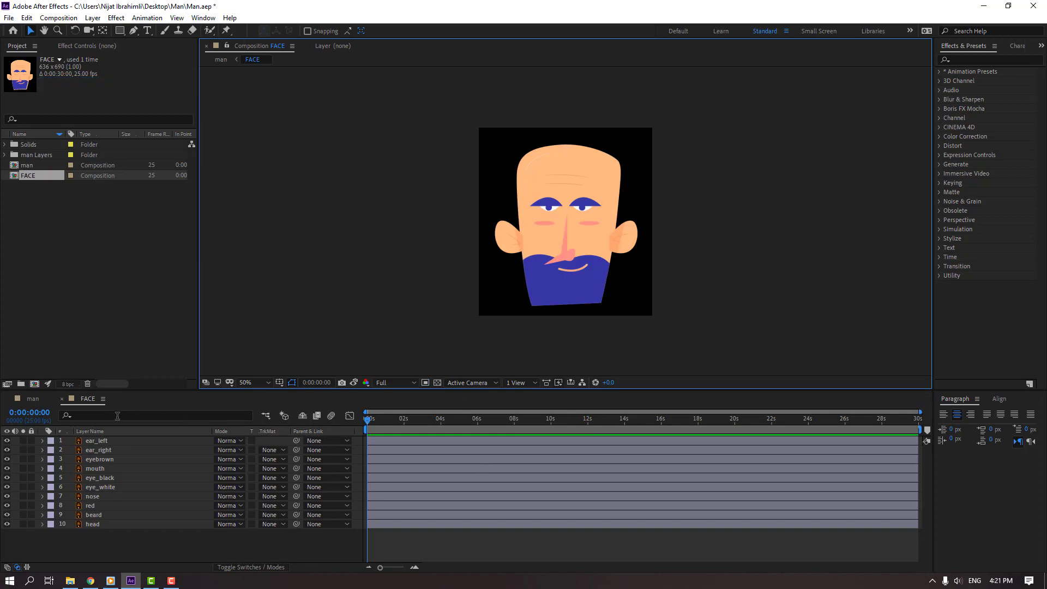
- Move the FACE layer in the man composition up onto the neck and compare it with the snapshot
{"action": "left_click", "coordinate": [33, 399]}
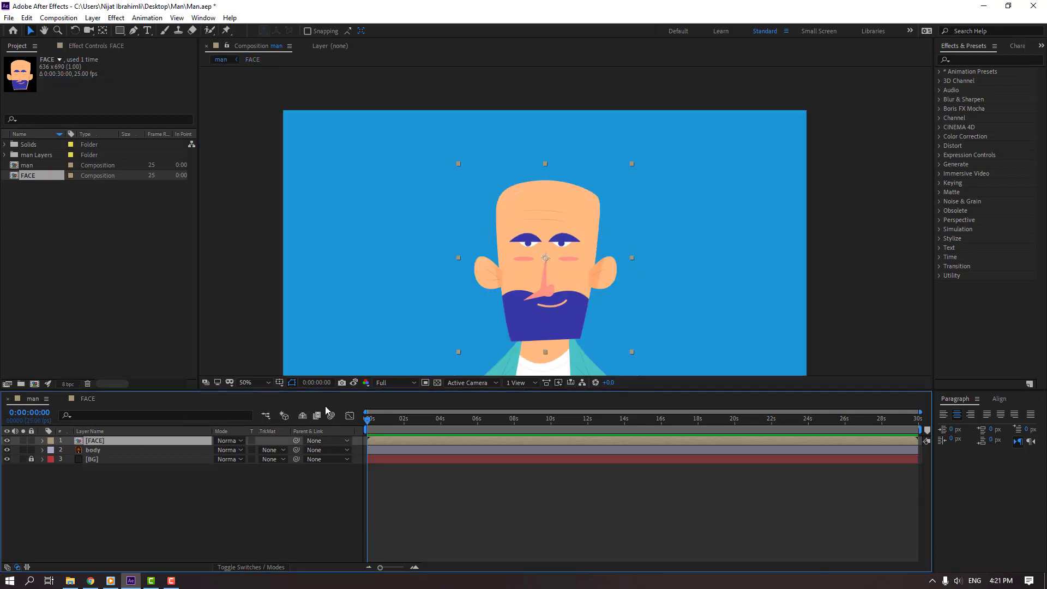
{"action": "left_click_drag", "start_coordinate": [547, 324], "coordinate": [545, 295]}
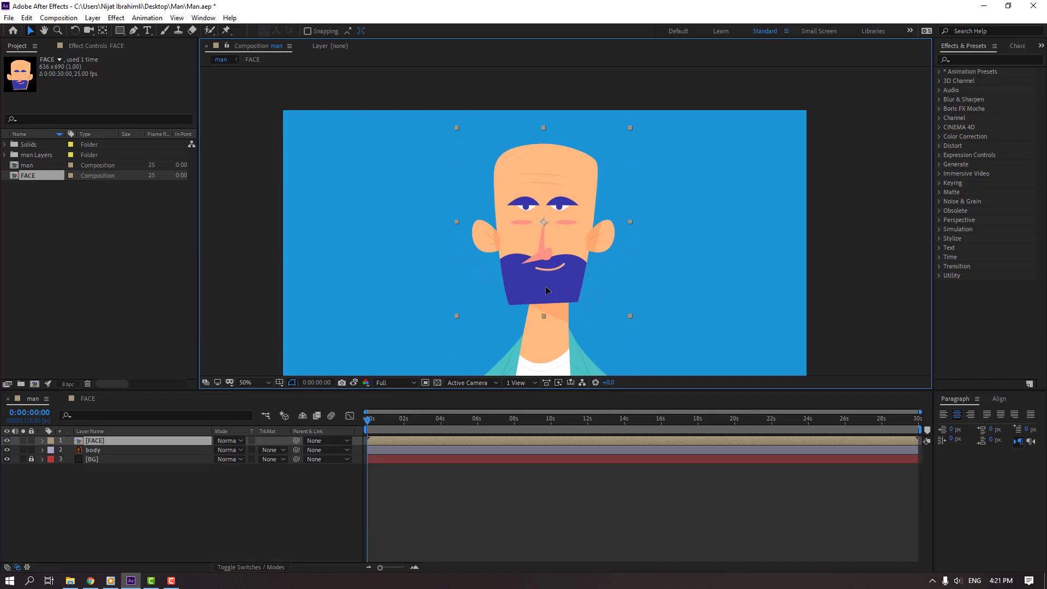
{"action": "left_click", "coordinate": [354, 382]}
{"action": "left_click", "coordinate": [354, 382]}
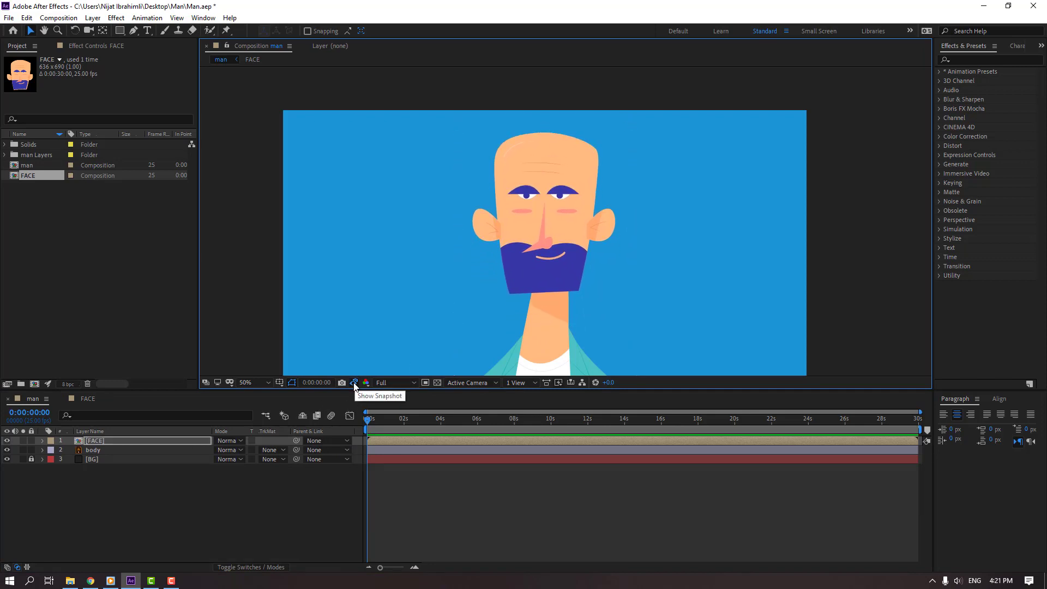
- Fine-tune the FACE layer's position against the snapshot until the head lines up with its original placement
{"action": "left_click_drag", "start_coordinate": [534, 289], "coordinate": [549, 273]}
{"action": "left_click", "coordinate": [354, 382]}
{"action": "left_click", "coordinate": [354, 382]}
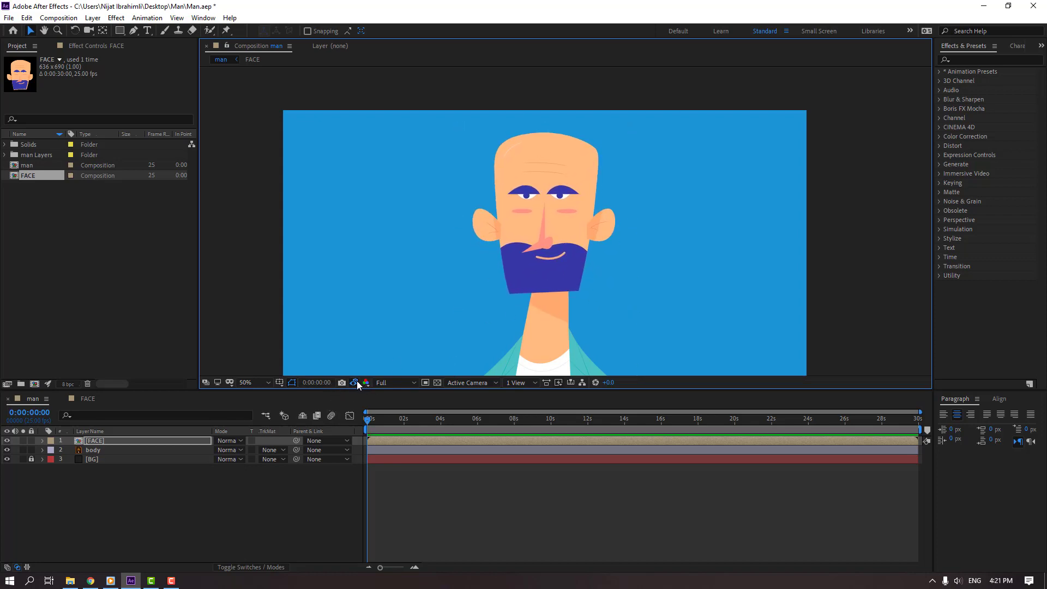
{"action": "left_click", "coordinate": [357, 384]}
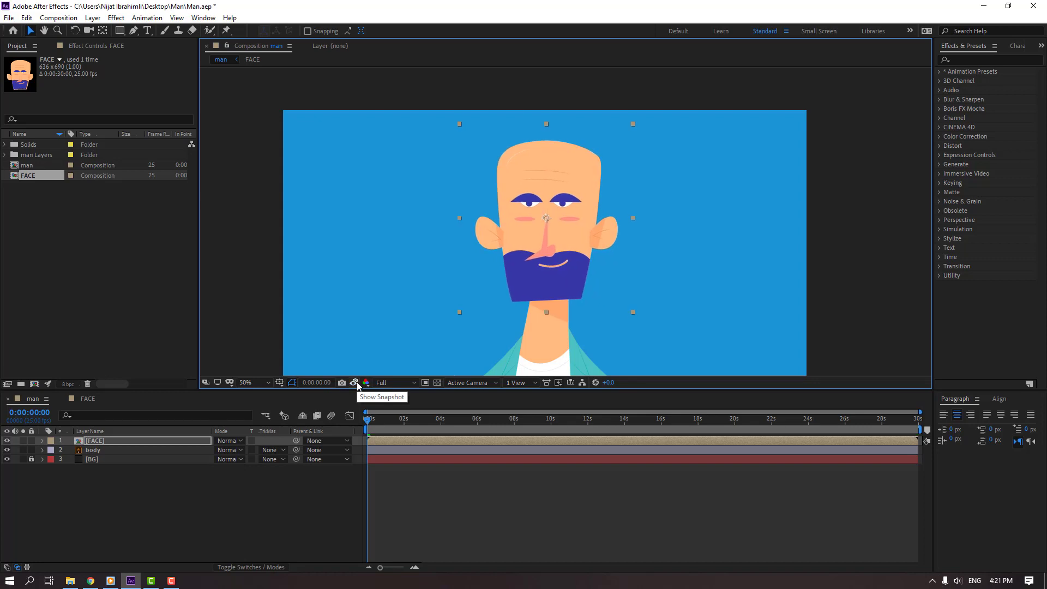
{"action": "left_click", "coordinate": [358, 384]}
{"action": "left_click", "coordinate": [357, 384]}
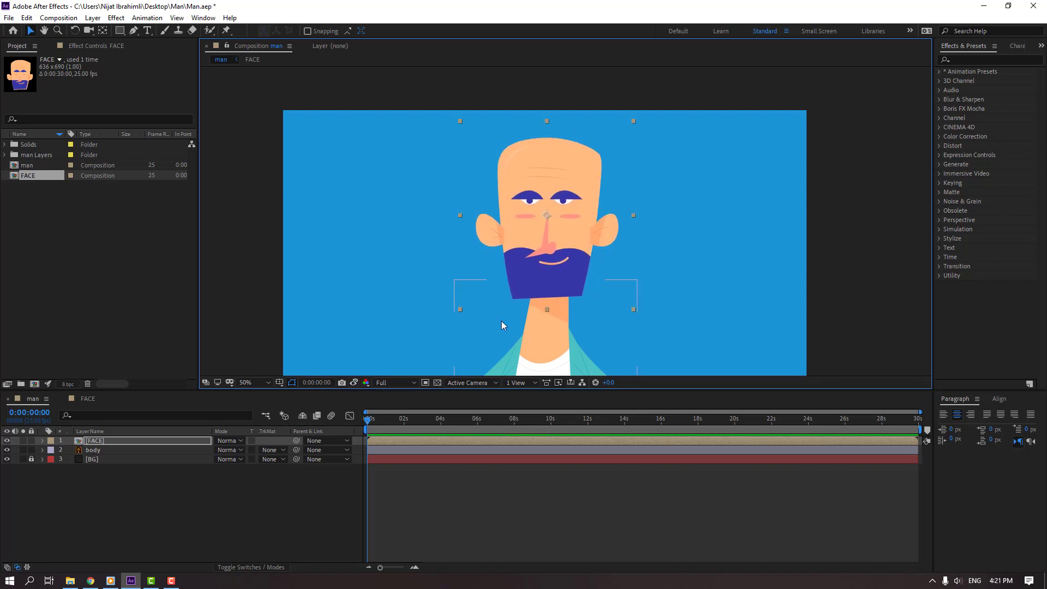
{"action": "left_click_drag", "start_coordinate": [546, 289], "coordinate": [548, 287]}
{"action": "left_click", "coordinate": [353, 382]}
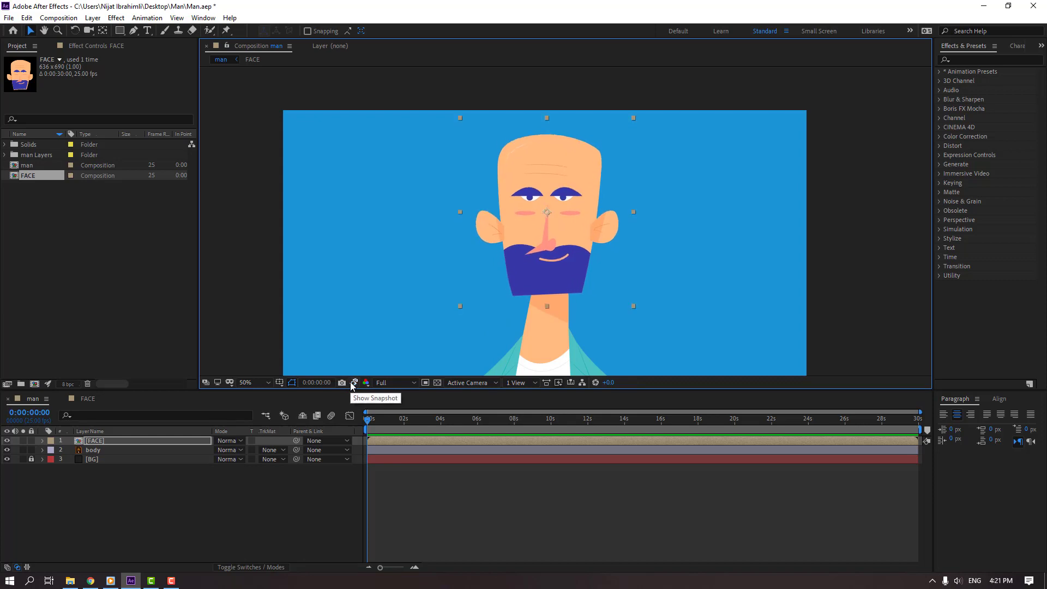
{"action": "left_click", "coordinate": [354, 383]}
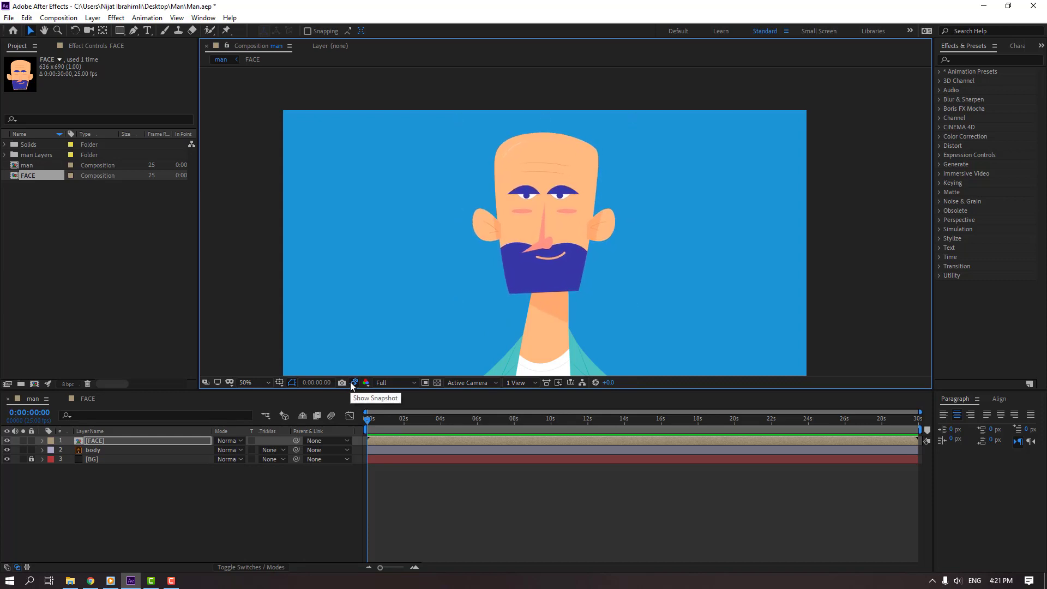
{"action": "left_click", "coordinate": [351, 384]}
{"action": "left_click", "coordinate": [188, 534]}
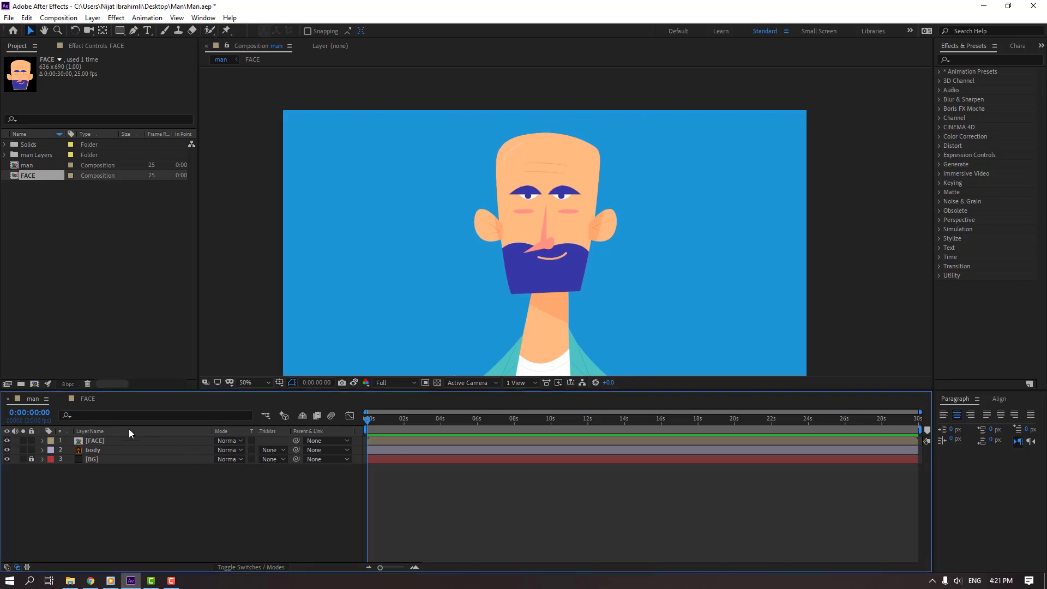
- Add a null object named FACE to the FACE composition and centre its anchor point
{"action": "left_click", "coordinate": [86, 400]}
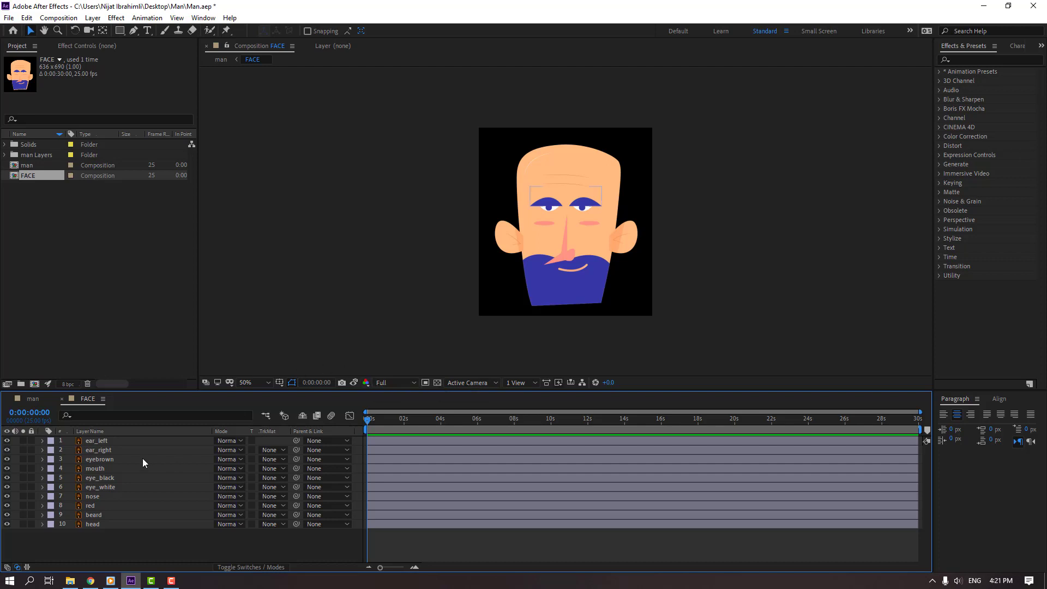
{"action": "right_click", "coordinate": [130, 555]}
{"action": "mouse_move", "coordinate": [184, 429]}
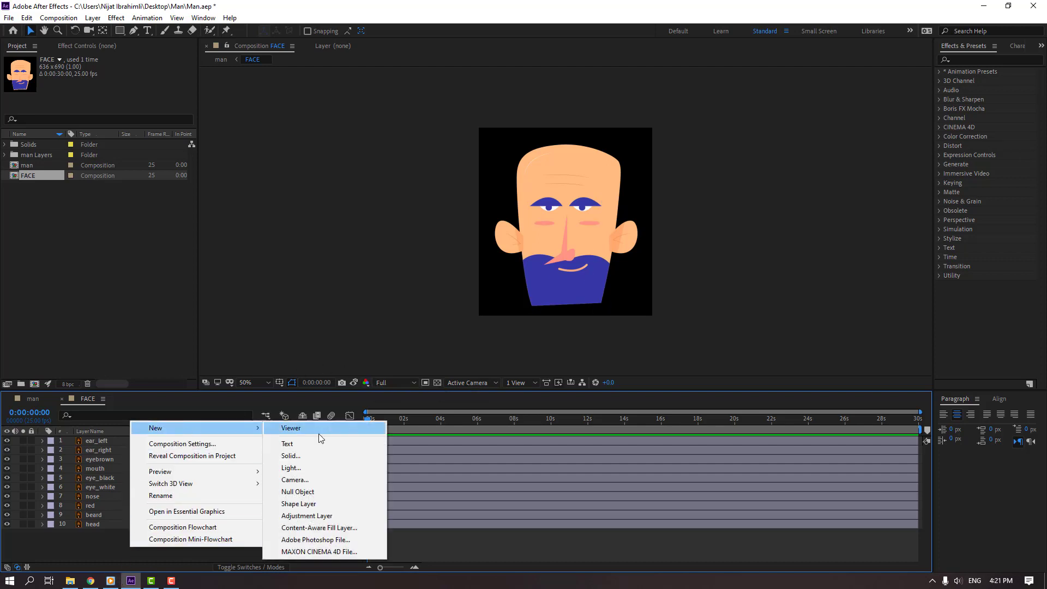
{"action": "left_click", "coordinate": [304, 492]}
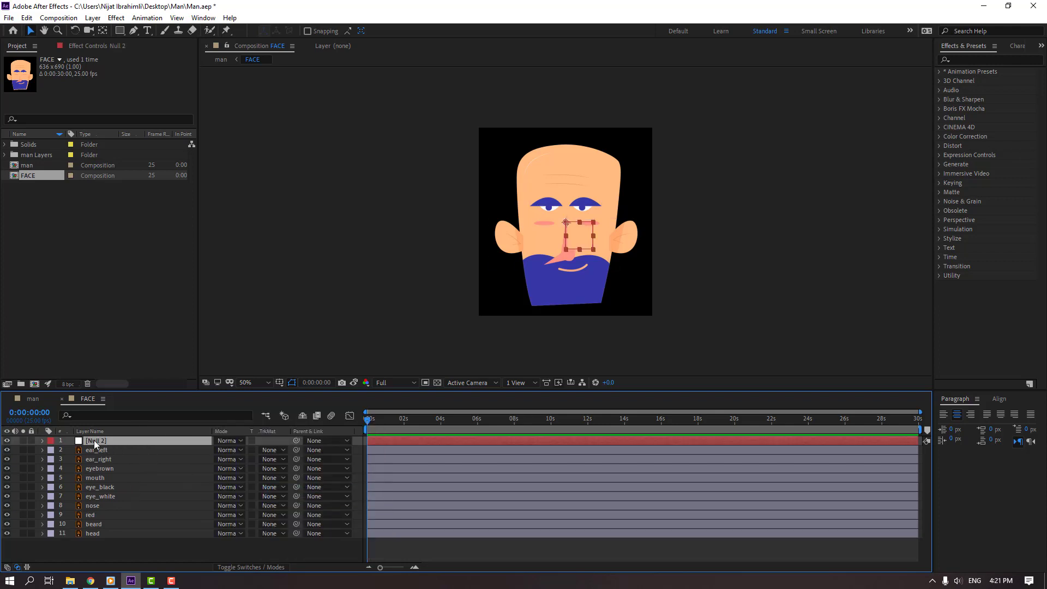
{"action": "key", "text": "Return"}
{"action": "type", "text": "FACE"}
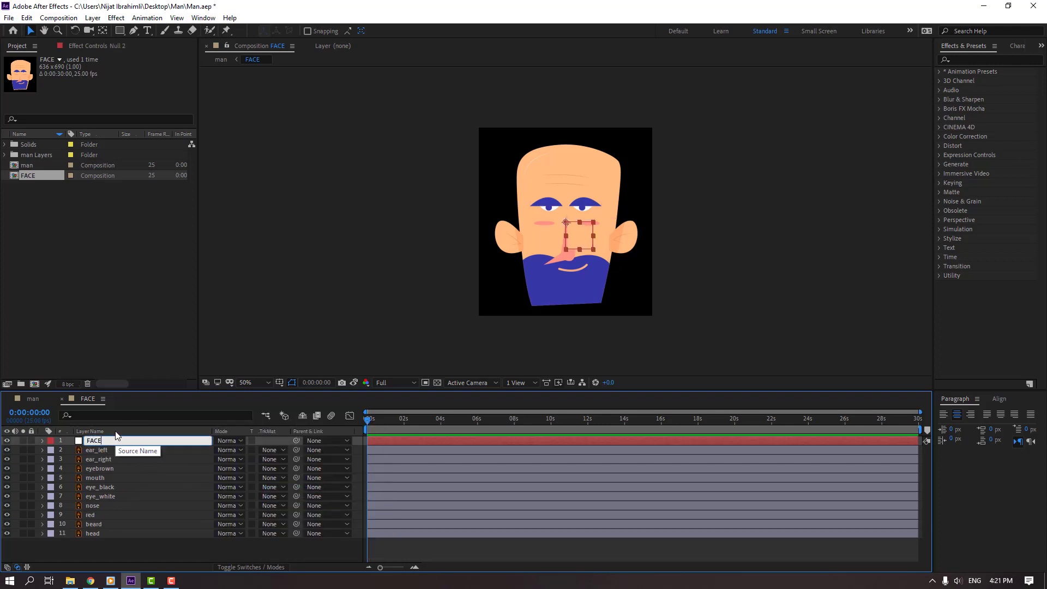
{"action": "key", "text": "Return"}
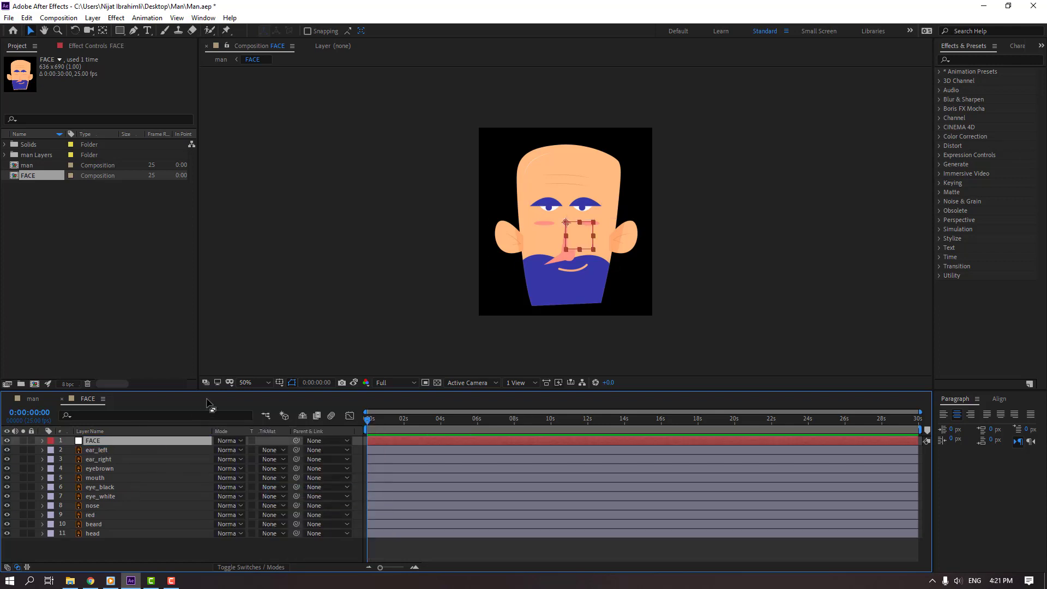
{"action": "left_click", "coordinate": [103, 31]}
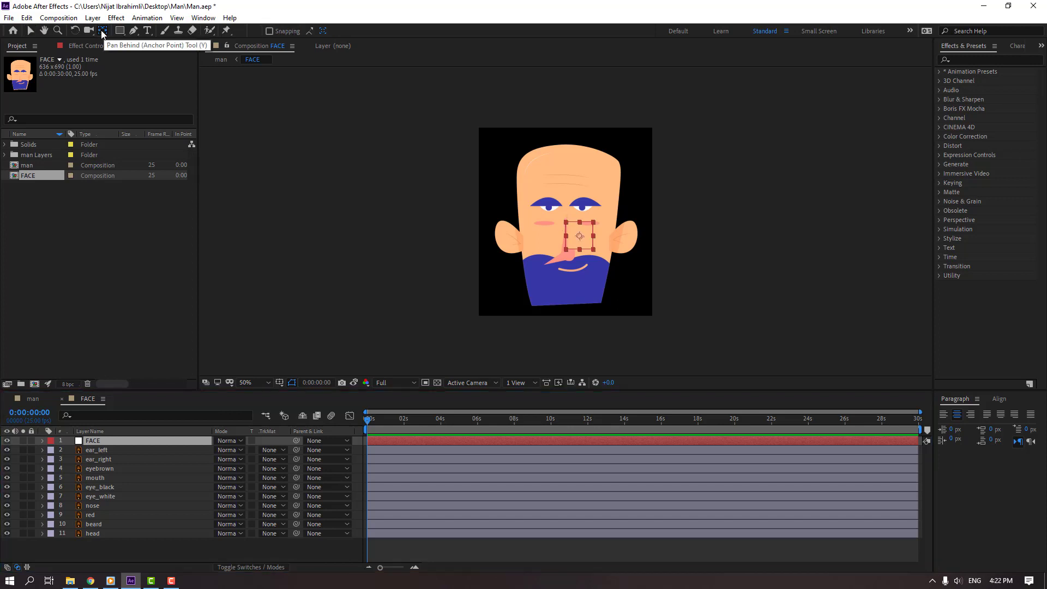
{"action": "left_click", "coordinate": [30, 33]}
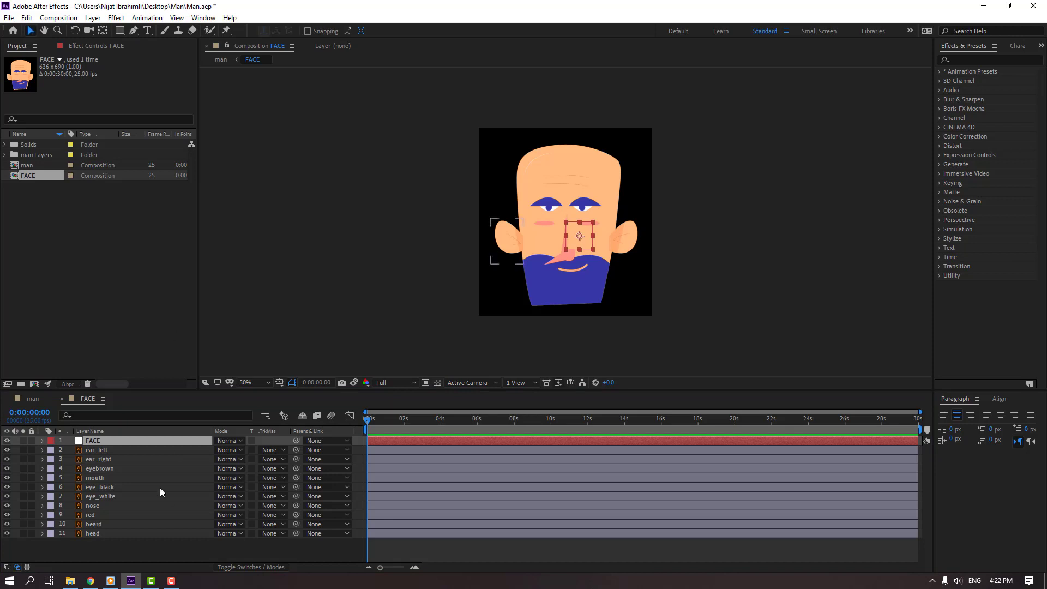
- Scale up the FACE null and move it over the middle of the face, around the eyes and nose
{"action": "left_click", "coordinate": [98, 441]}
{"action": "key", "text": "s"}
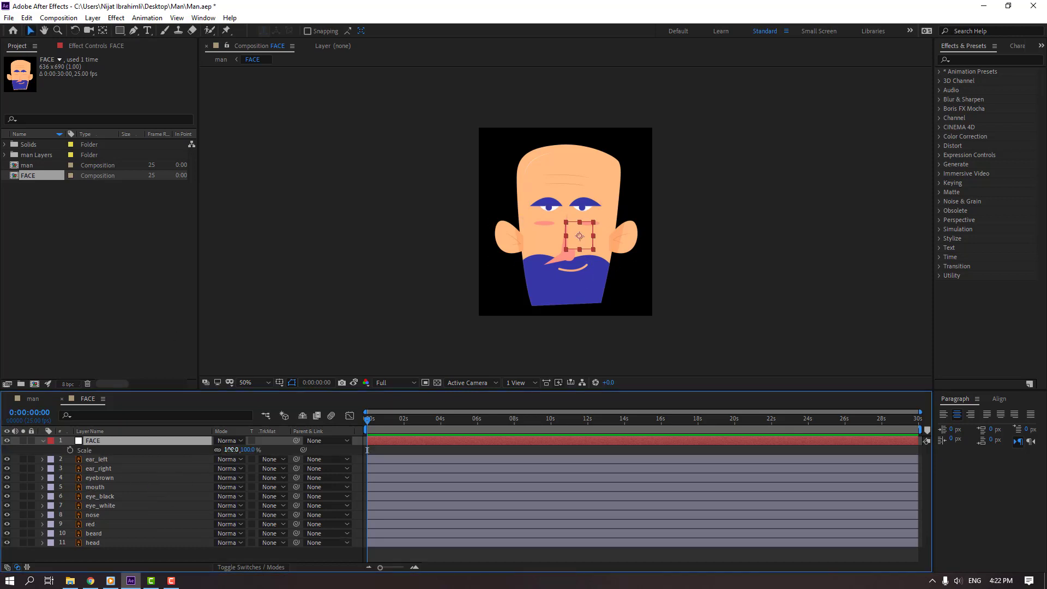
{"action": "left_click_drag", "start_coordinate": [227, 453], "coordinate": [340, 446]}
{"action": "left_click", "coordinate": [594, 262]}
{"action": "left_click_drag", "start_coordinate": [594, 262], "coordinate": [589, 254]}
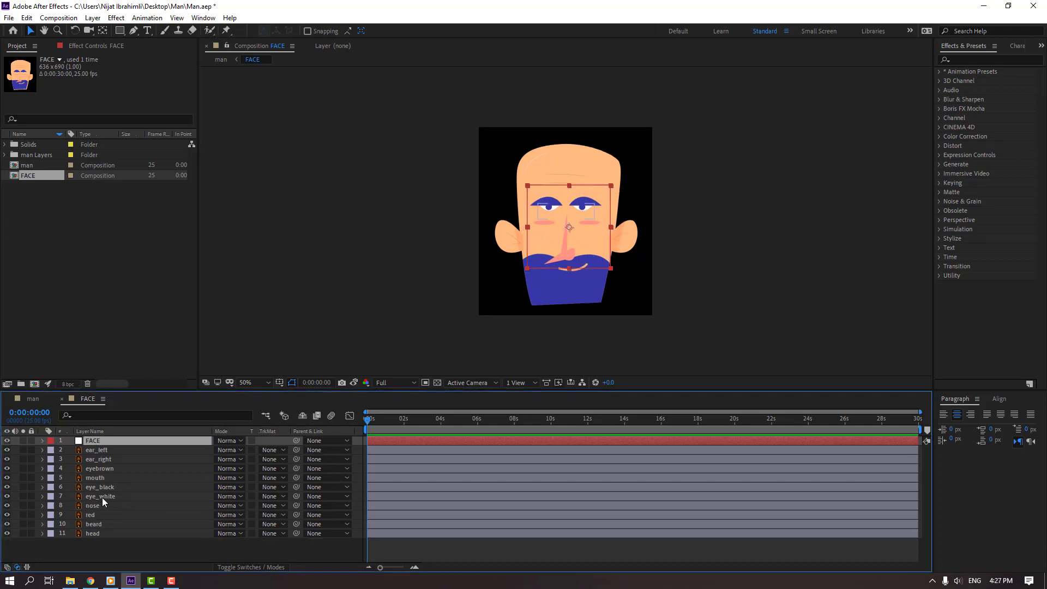
- Try squashing the eye_white layer vertically with its scale proportions unlinked
{"action": "left_click", "coordinate": [102, 496]}
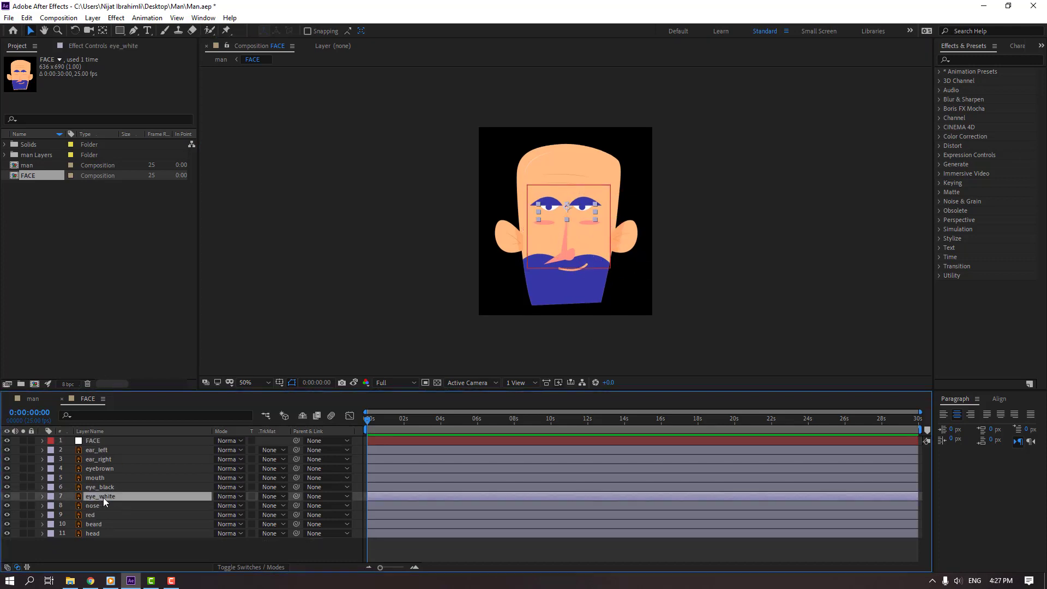
{"action": "key", "text": "s"}
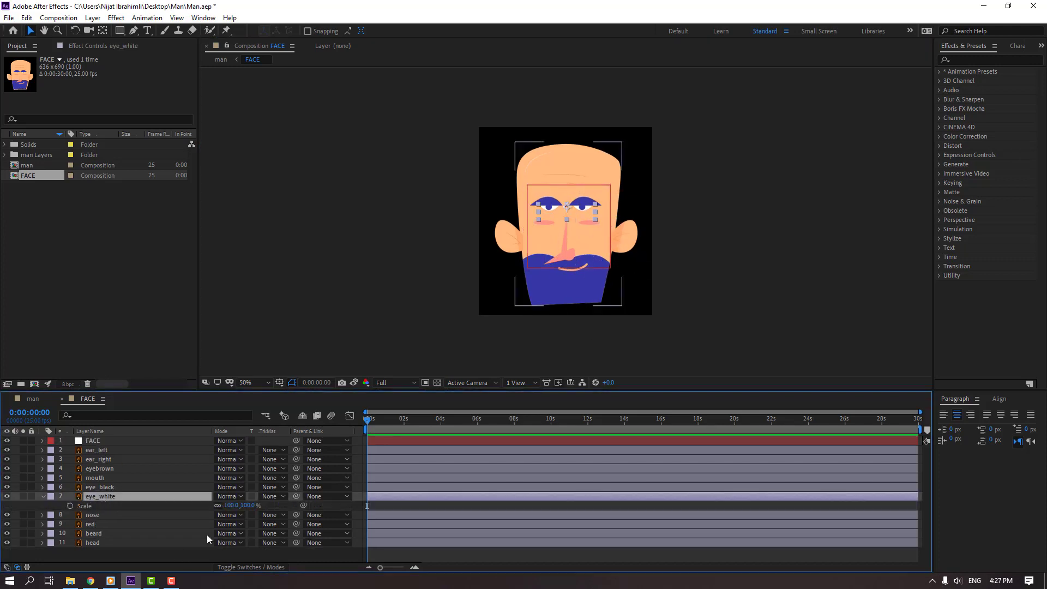
{"action": "left_click", "coordinate": [217, 505]}
{"action": "left_click_drag", "start_coordinate": [249, 505], "coordinate": [228, 528]}
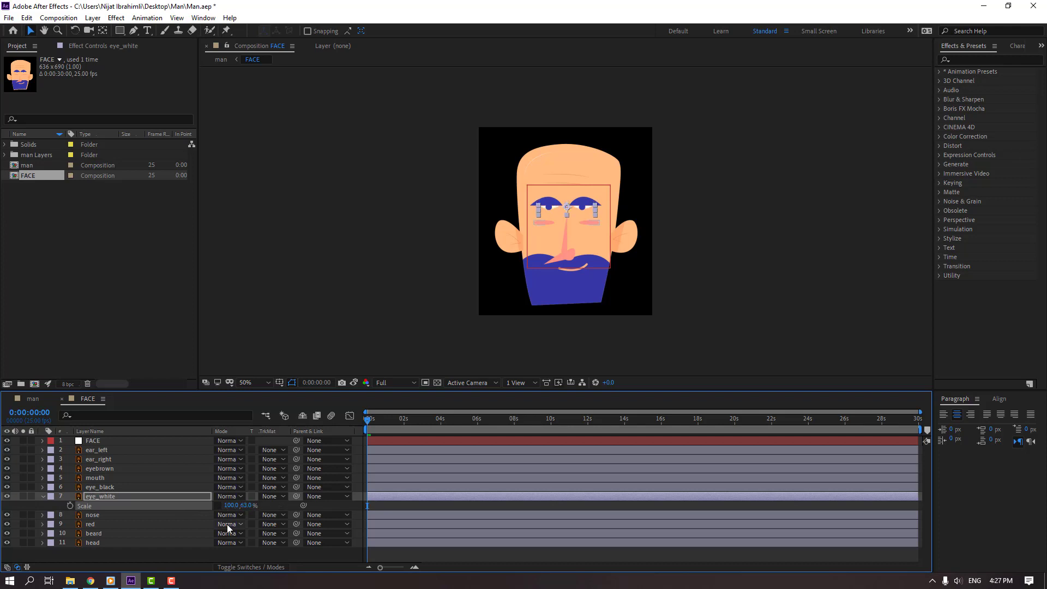
{"action": "left_click", "coordinate": [43, 496]}
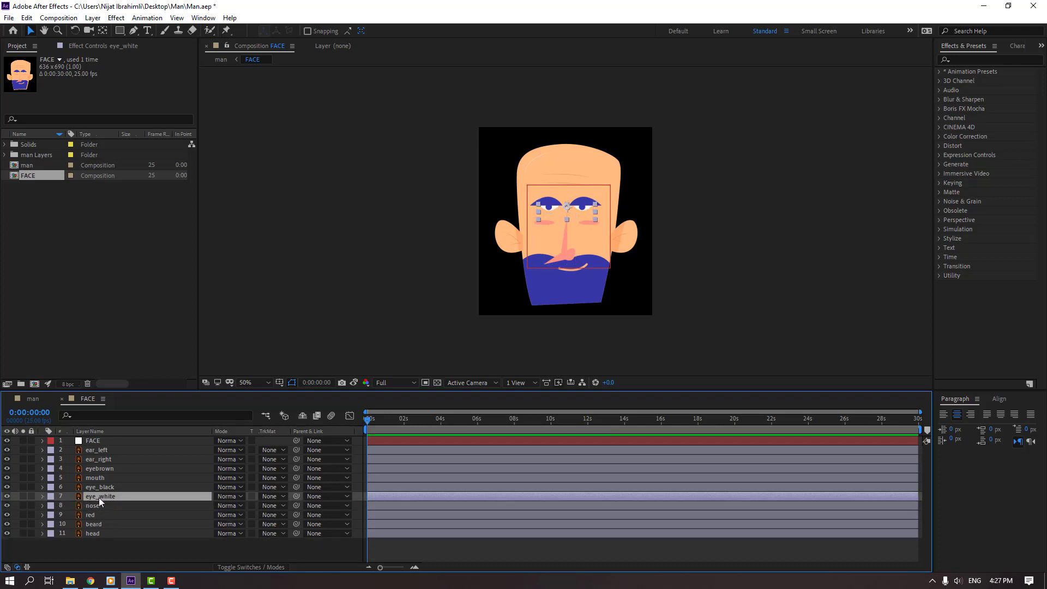
- Duplicate the eye_white layer and place eye_black directly beneath the copy, above the original
{"action": "key", "text": "ctrl+d"}
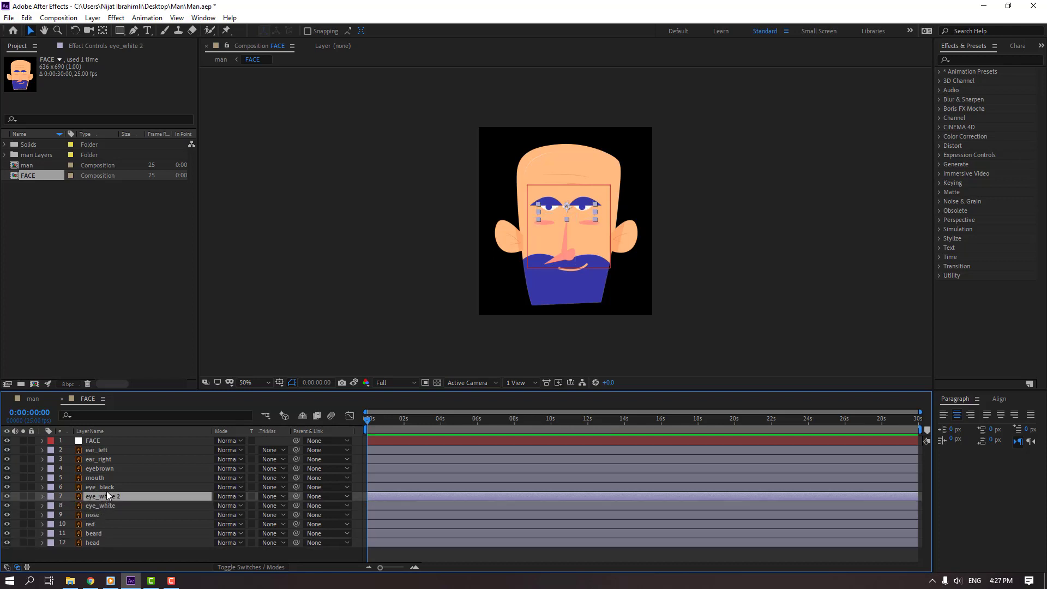
{"action": "left_click", "coordinate": [98, 487]}
{"action": "left_click_drag", "start_coordinate": [101, 487], "coordinate": [101, 505]}
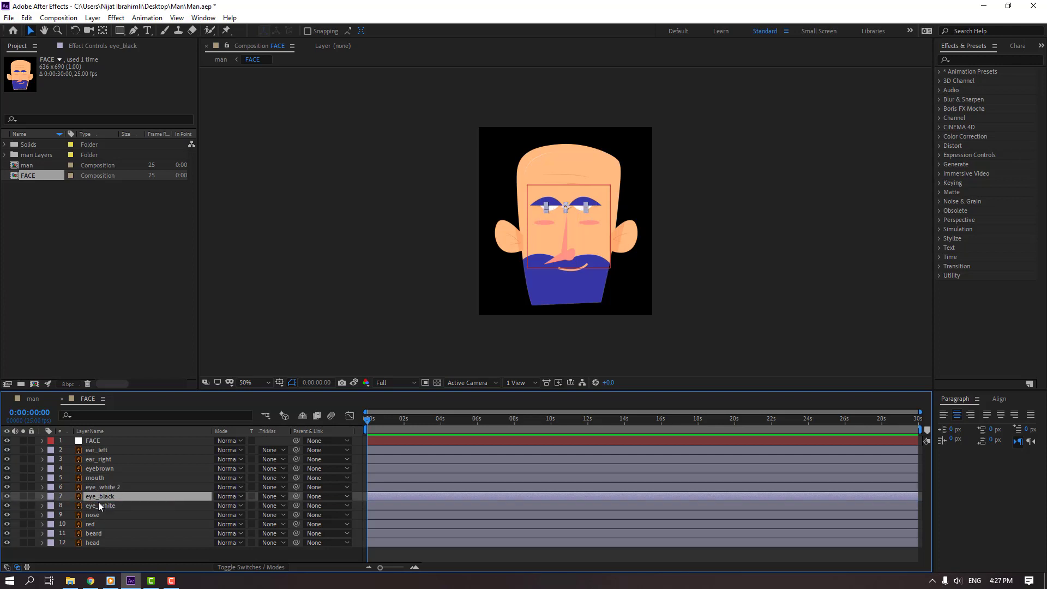
- Set the track matte of eye_black to Alpha Matte "eye_white 2"
{"action": "left_click", "coordinate": [271, 496]}
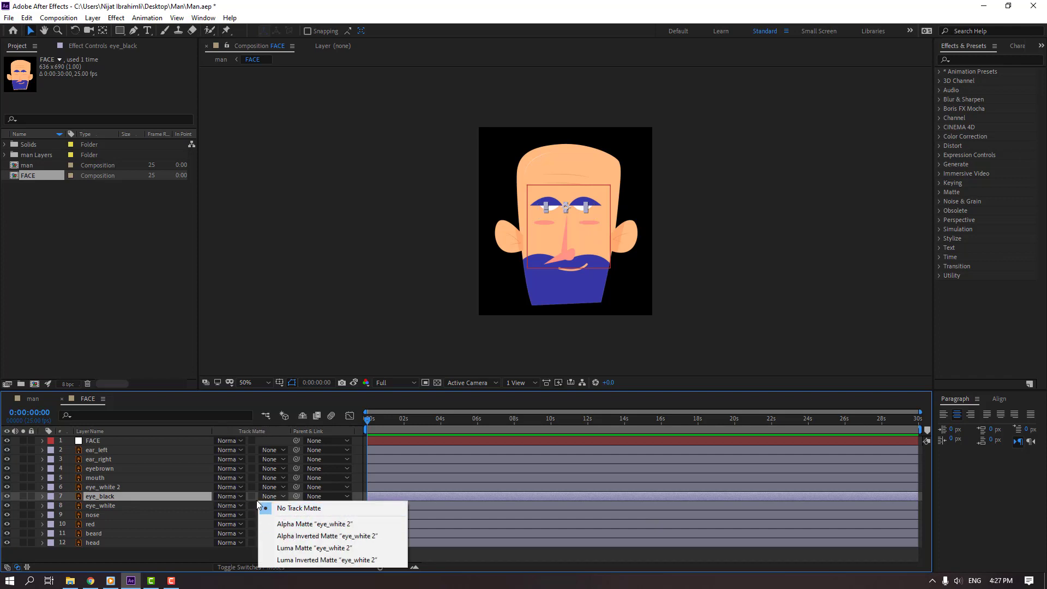
{"action": "left_click", "coordinate": [205, 497]}
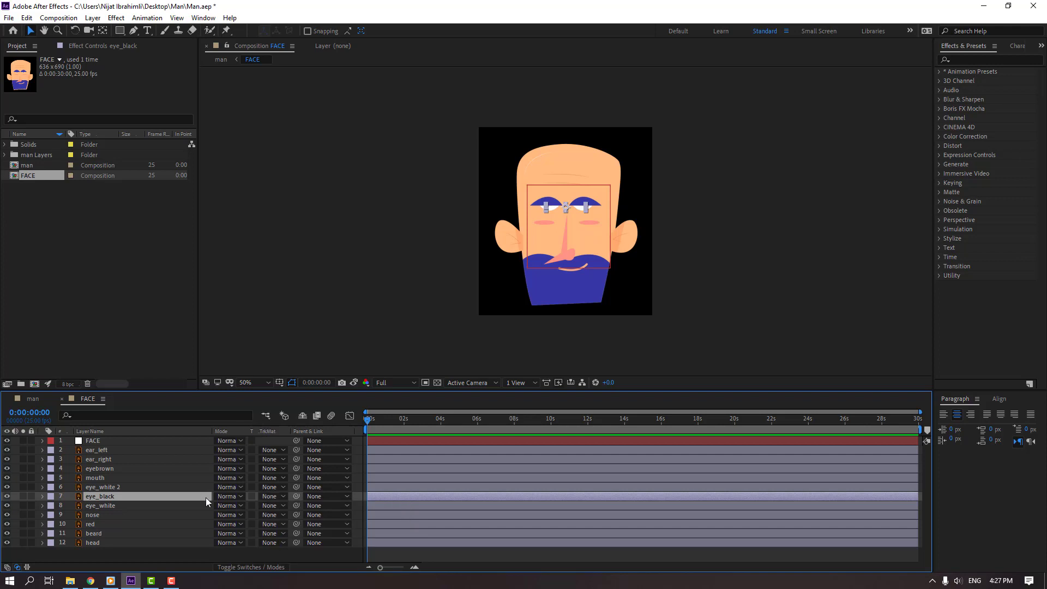
{"action": "left_click", "coordinate": [235, 567]}
{"action": "left_click", "coordinate": [235, 566]}
{"action": "left_click", "coordinate": [235, 567]}
{"action": "left_click", "coordinate": [235, 567]}
{"action": "left_click", "coordinate": [235, 567]}
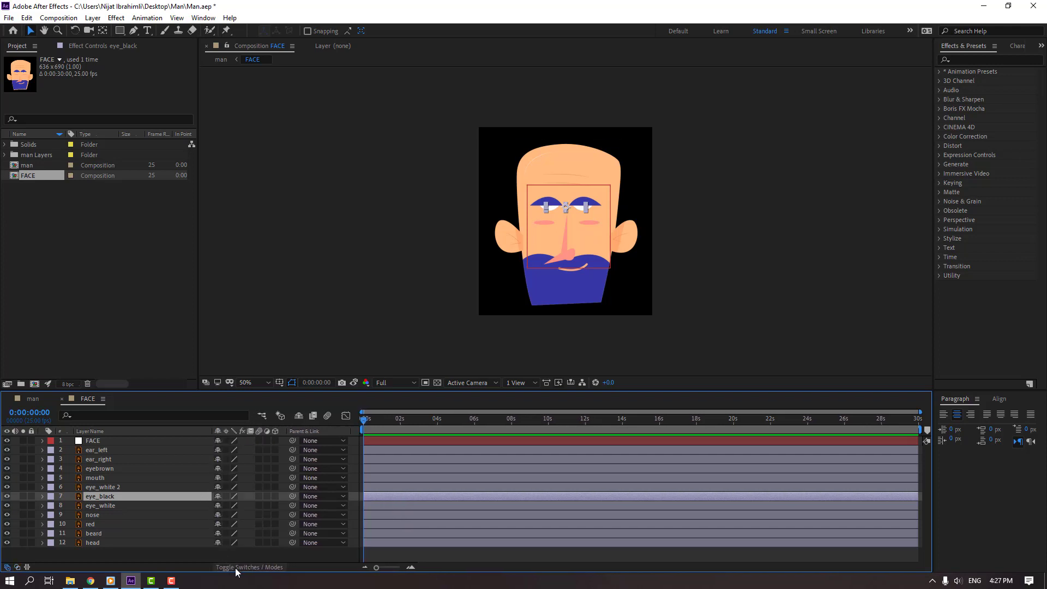
{"action": "left_click", "coordinate": [243, 567]}
{"action": "left_click", "coordinate": [269, 498]}
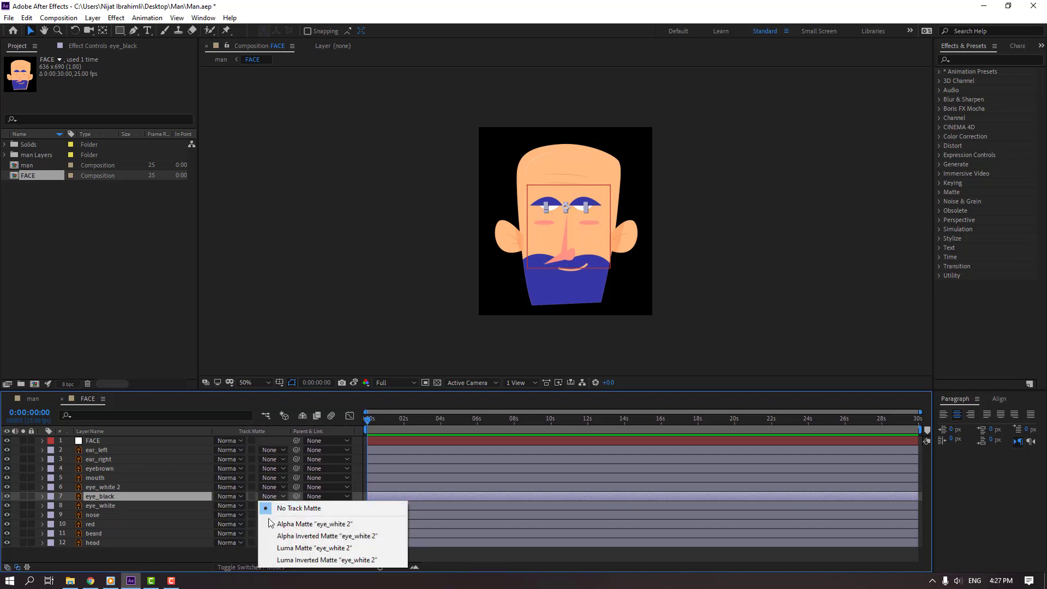
{"action": "left_click", "coordinate": [349, 524]}
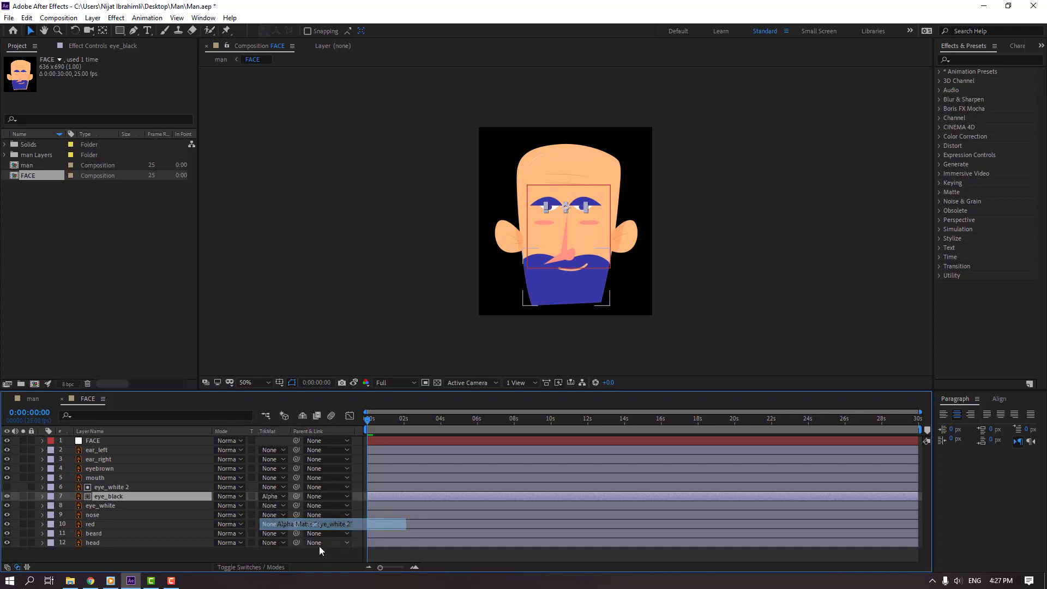
- Parent the eye_white 2 matte layer to eye_white
{"action": "scroll", "coordinate": [620, 243], "scroll_direction": "up", "scroll_amount": 2}
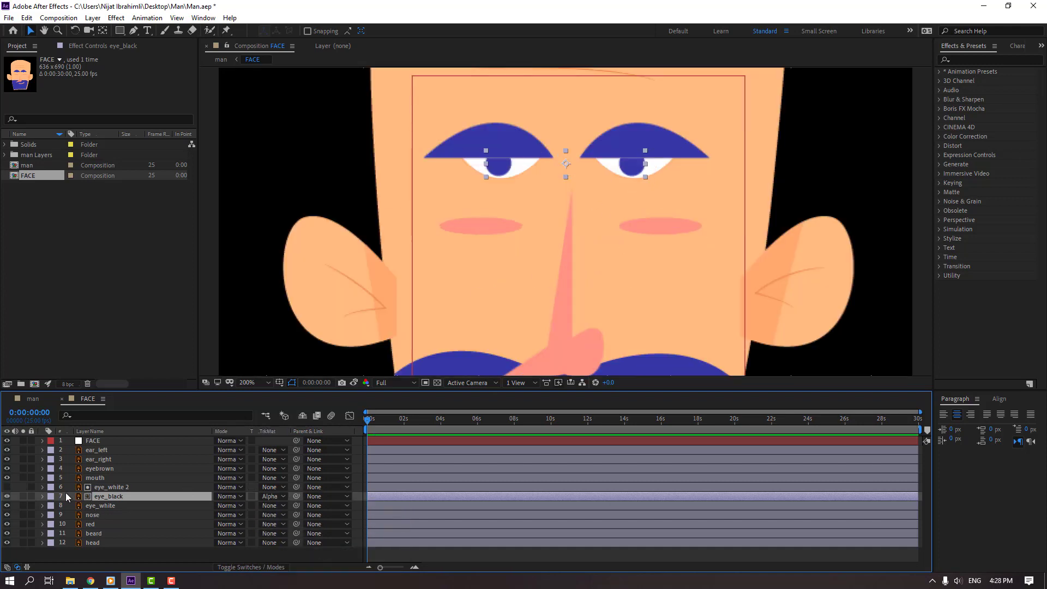
{"action": "left_click", "coordinate": [123, 487]}
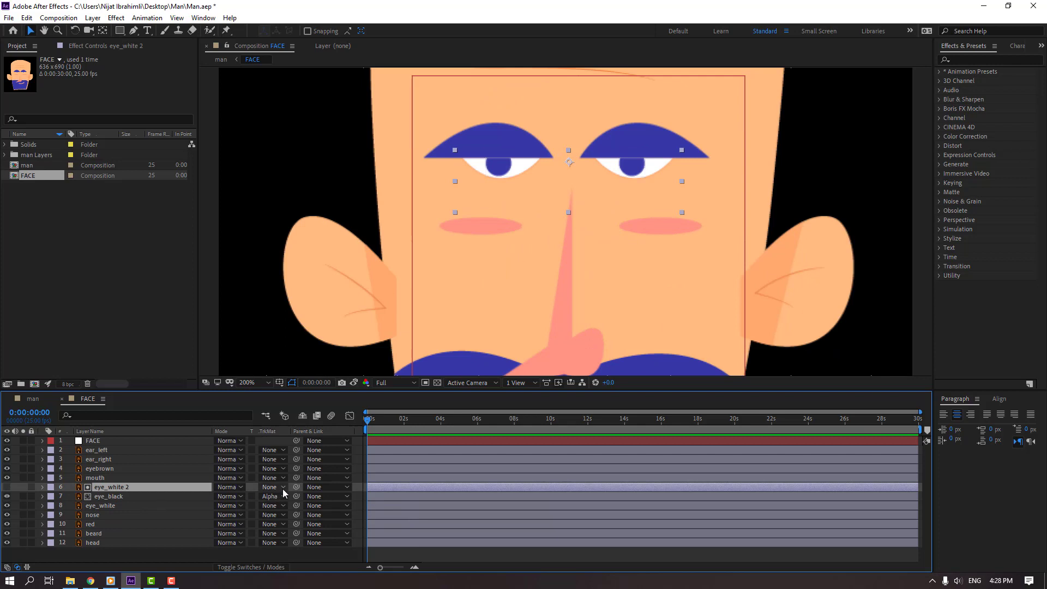
{"action": "left_click_drag", "start_coordinate": [296, 487], "coordinate": [105, 508]}
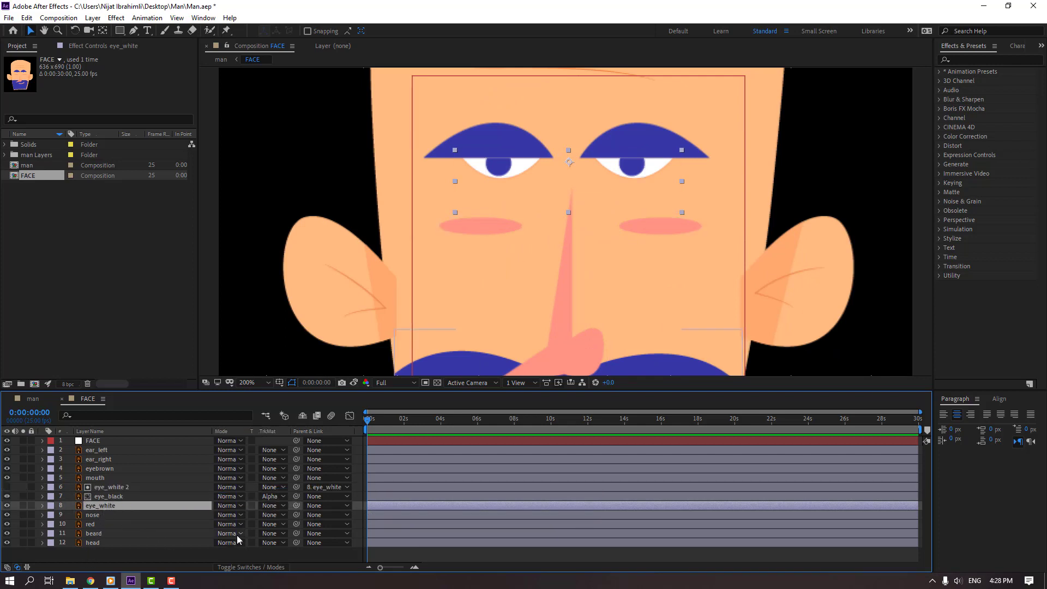
- Keyframe the eye_white scale at 100, 100% at 0:00:00:11 and at 100, 5% at 0:00:00:15
{"action": "key", "text": "s"}
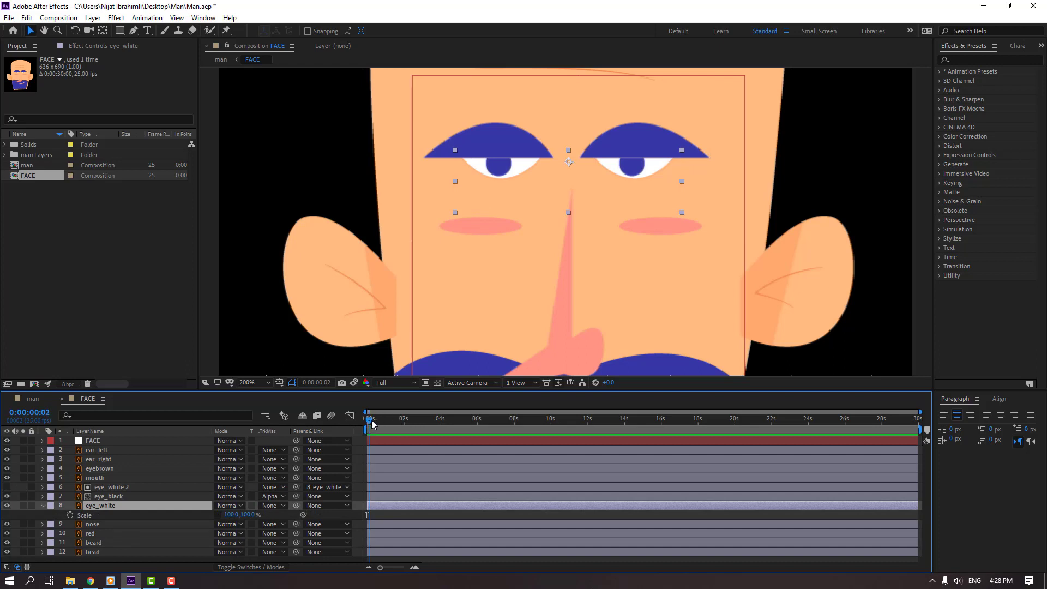
{"action": "left_click", "coordinate": [374, 421]}
{"action": "key", "text": "alt+shift+s"}
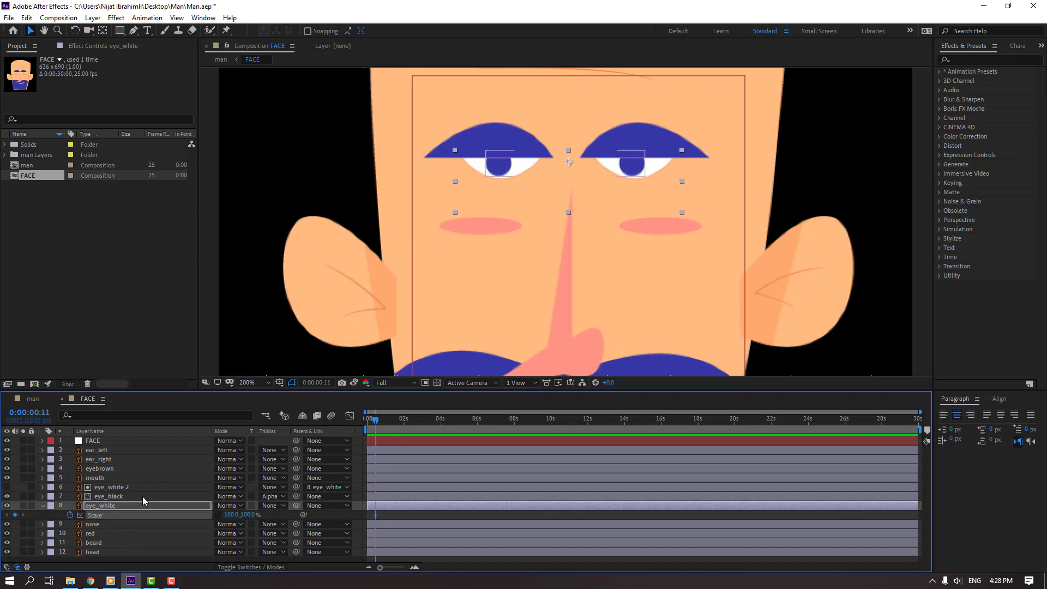
{"action": "key", "text": "Page_Down"}
{"action": "key", "text": "Page_Down"}
{"action": "key", "text": "Page_Down"}
{"action": "key", "text": "Return"}
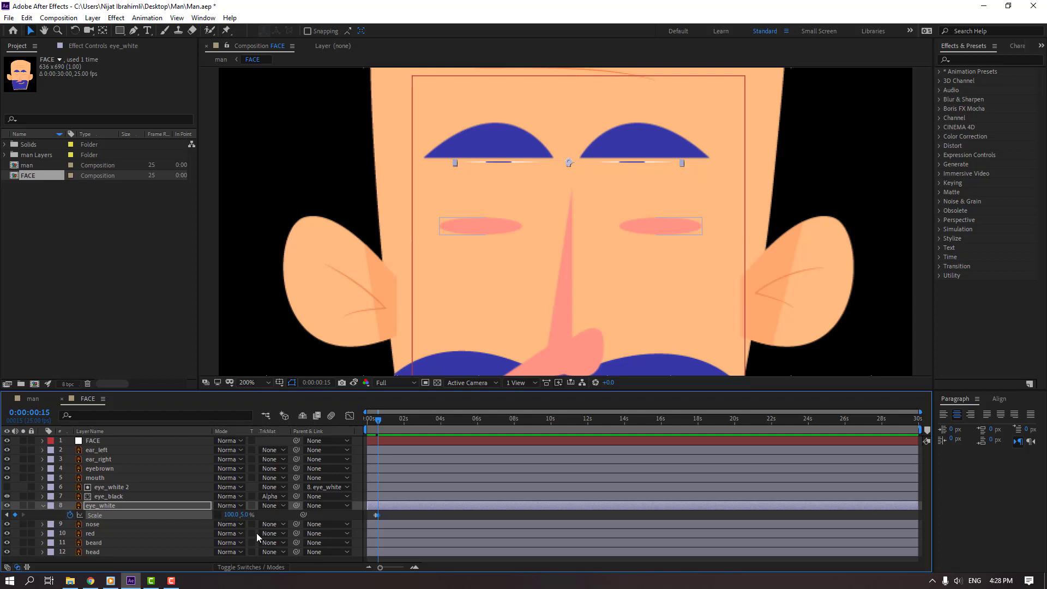
- Add an eye_white scale keyframe of 100, 100% at 0:00:00:19 and preview the blink
{"action": "key", "text": "Page_Down"}
{"action": "key", "text": "Page_Down"}
{"action": "key", "text": "Page_Down"}
{"action": "key", "text": "Page_Down"}
{"action": "left_click", "coordinate": [247, 517]}
{"action": "type", "text": "100"}
{"action": "key", "text": "Return"}
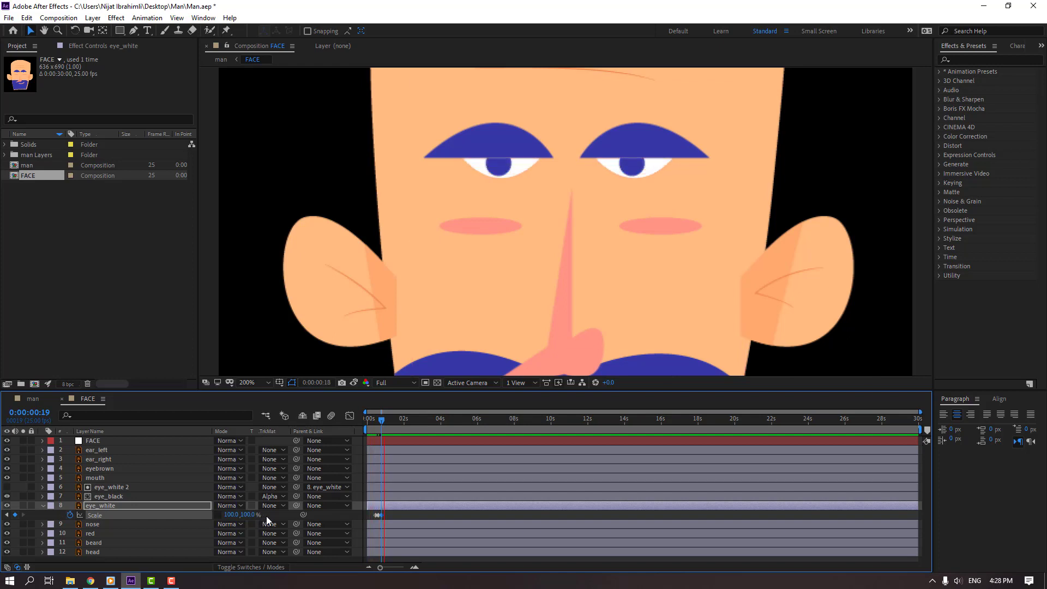
{"action": "key", "text": "space"}
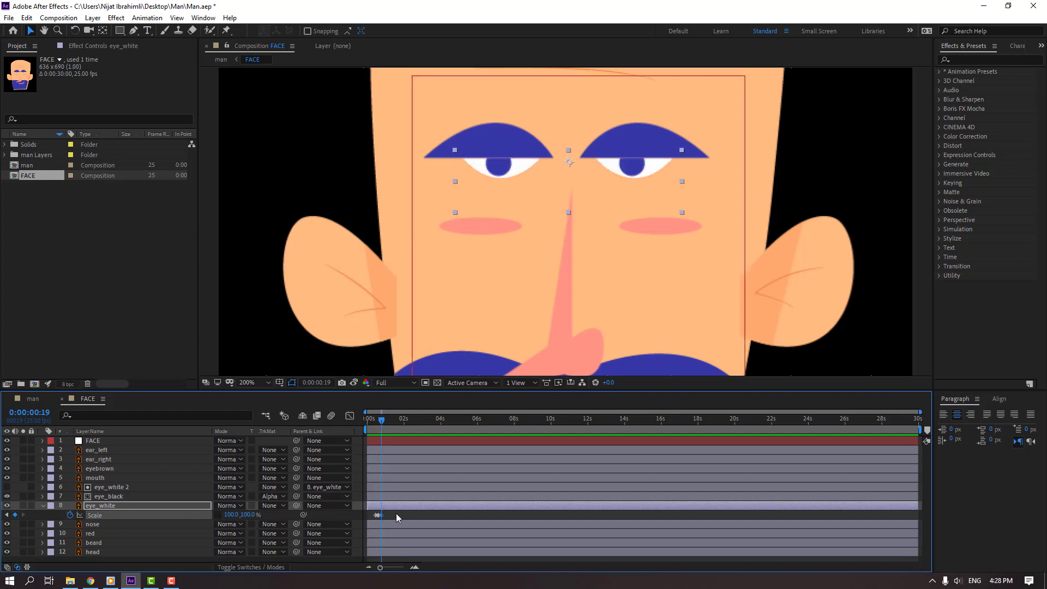
- Apply Easy Ease to the eye_white scale keyframes, preview the blink and collapse the layer
{"action": "right_click", "coordinate": [377, 514]}
{"action": "mouse_move", "coordinate": [436, 508]}
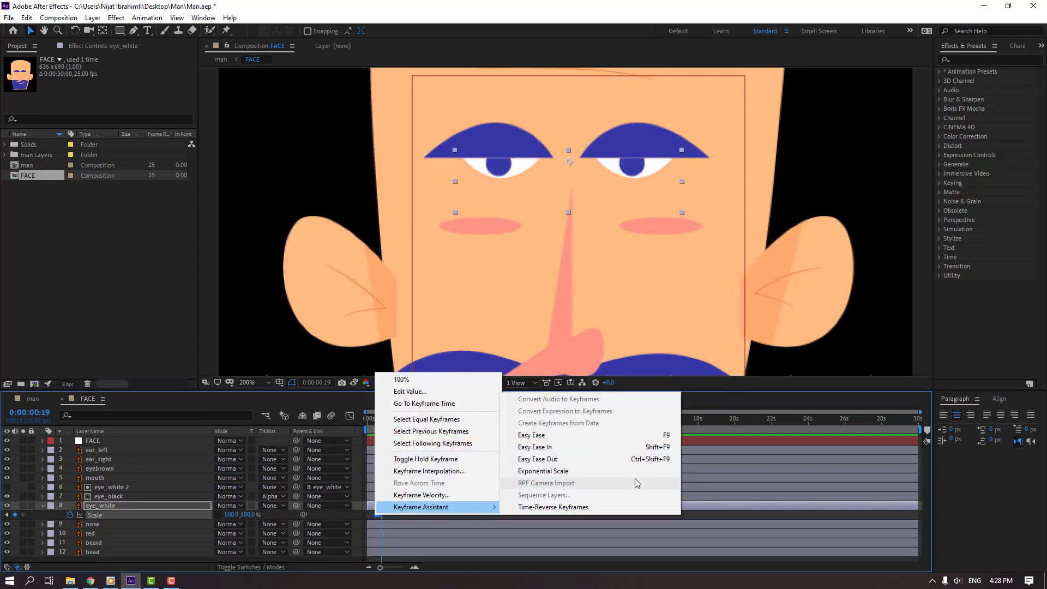
{"action": "left_click", "coordinate": [540, 433]}
{"action": "left_click", "coordinate": [450, 514]}
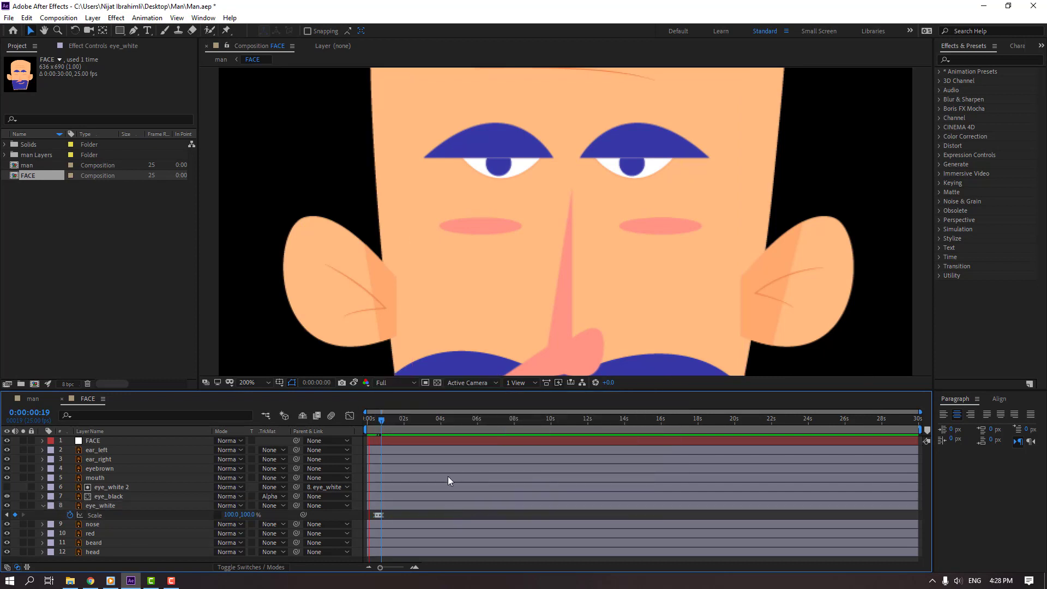
{"action": "left_click", "coordinate": [42, 505]}
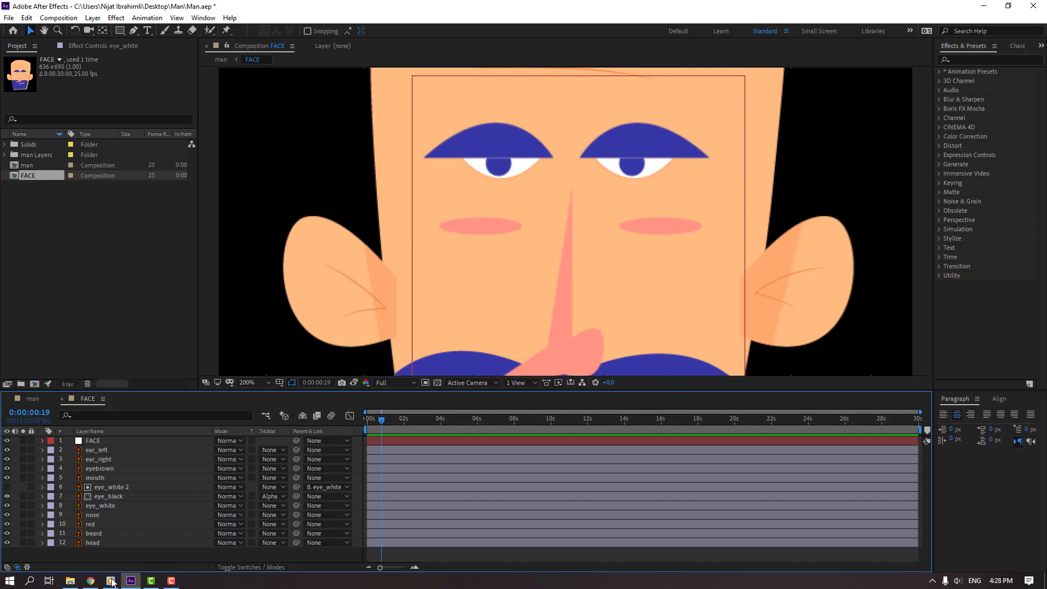
- Add a null object to the FACE composition and stretch it into a wide rectangle over both eyes
{"action": "scroll", "coordinate": [468, 296], "scroll_direction": "down", "scroll_amount": 2}
{"action": "right_click", "coordinate": [147, 431]}
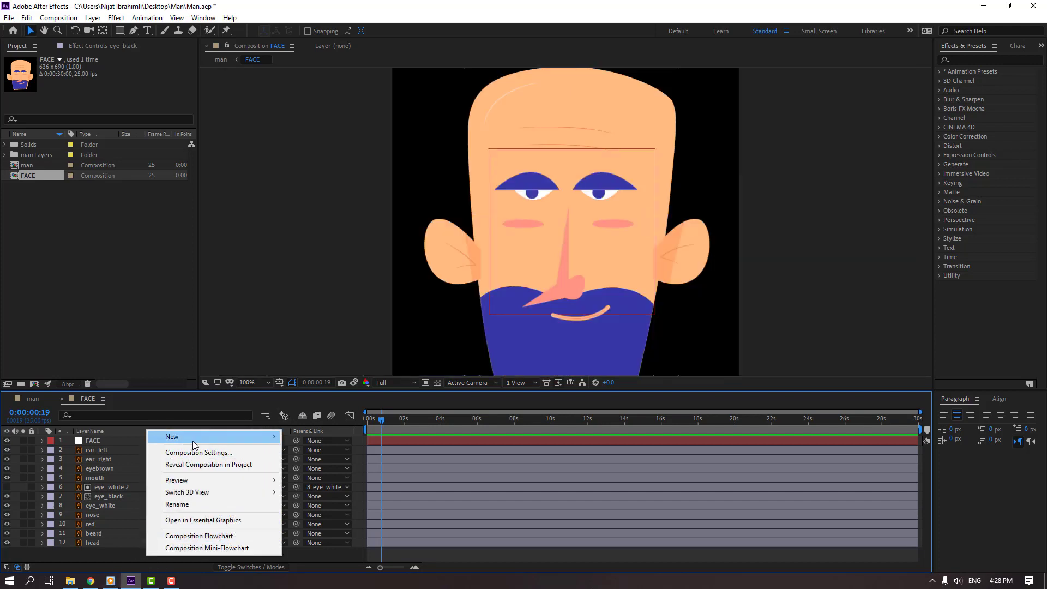
{"action": "mouse_move", "coordinate": [192, 444]}
{"action": "left_click", "coordinate": [327, 500]}
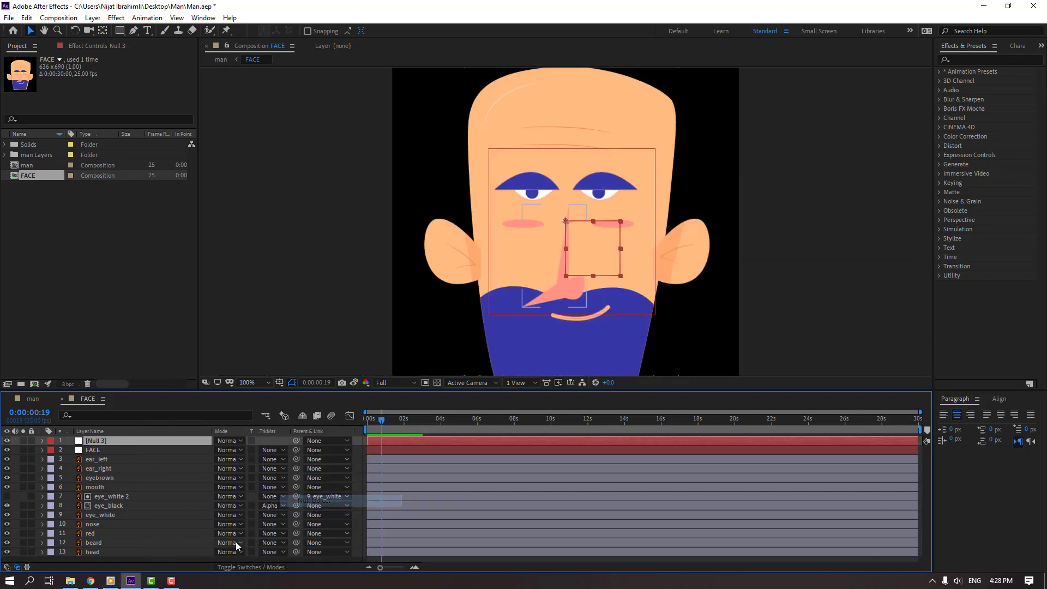
{"action": "left_click_drag", "start_coordinate": [580, 254], "coordinate": [621, 209]}
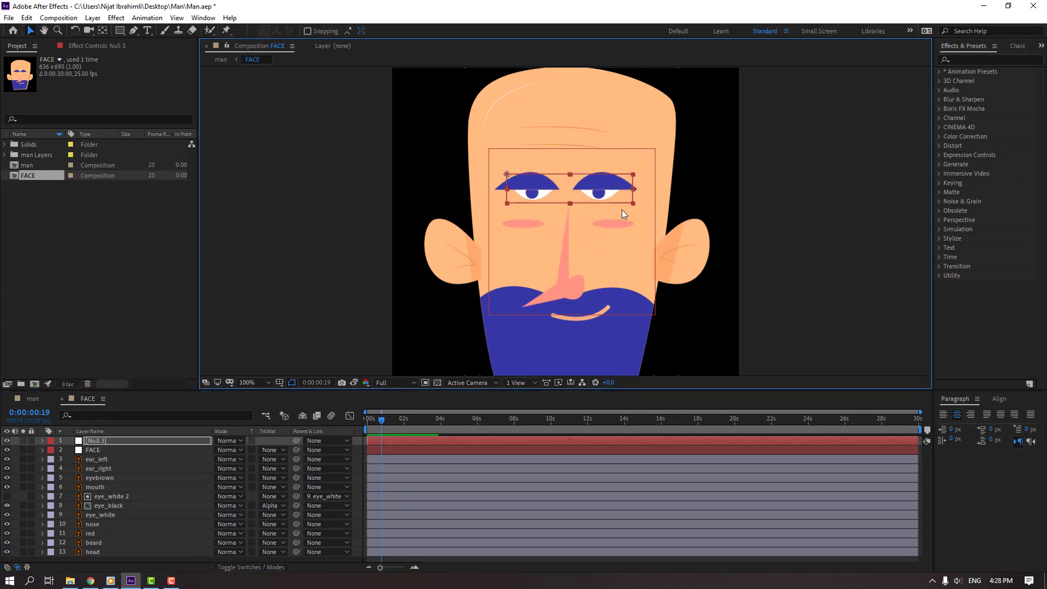
- Centre the new null's anchor point and rename the null EYES
{"action": "left_click", "coordinate": [102, 30]}
{"action": "key", "text": "ctrl+alt+Home"}
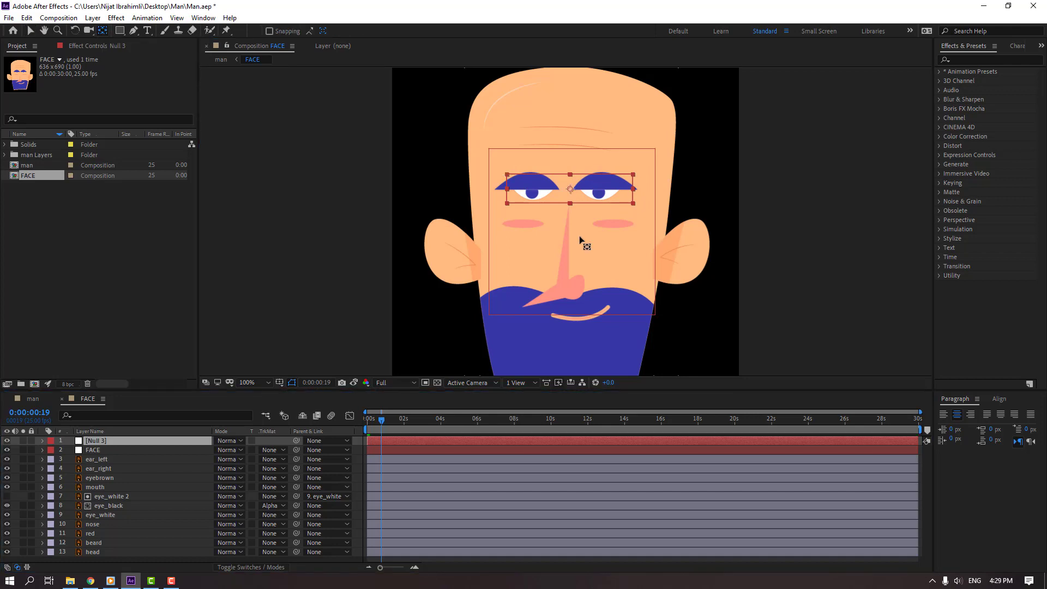
{"action": "key", "text": "v"}
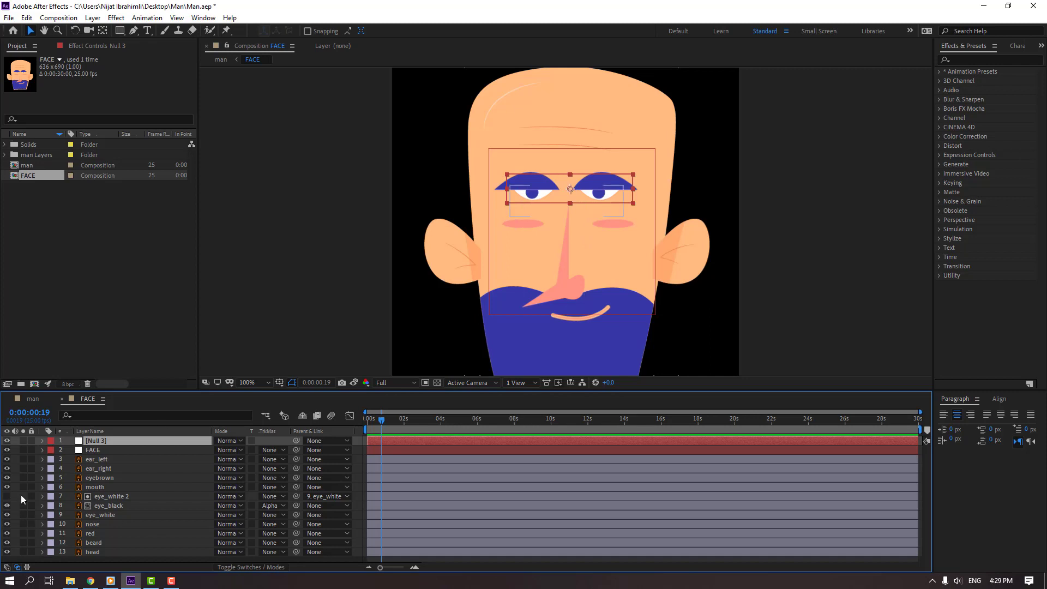
{"action": "key", "text": "Return"}
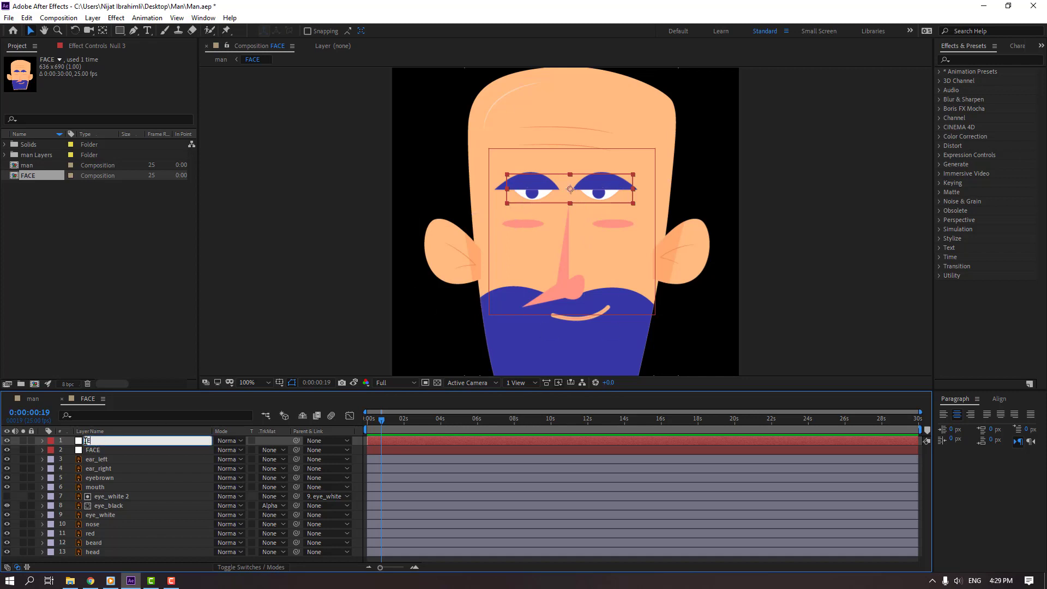
{"action": "type", "text": "EYES"}
{"action": "key", "text": "Return"}
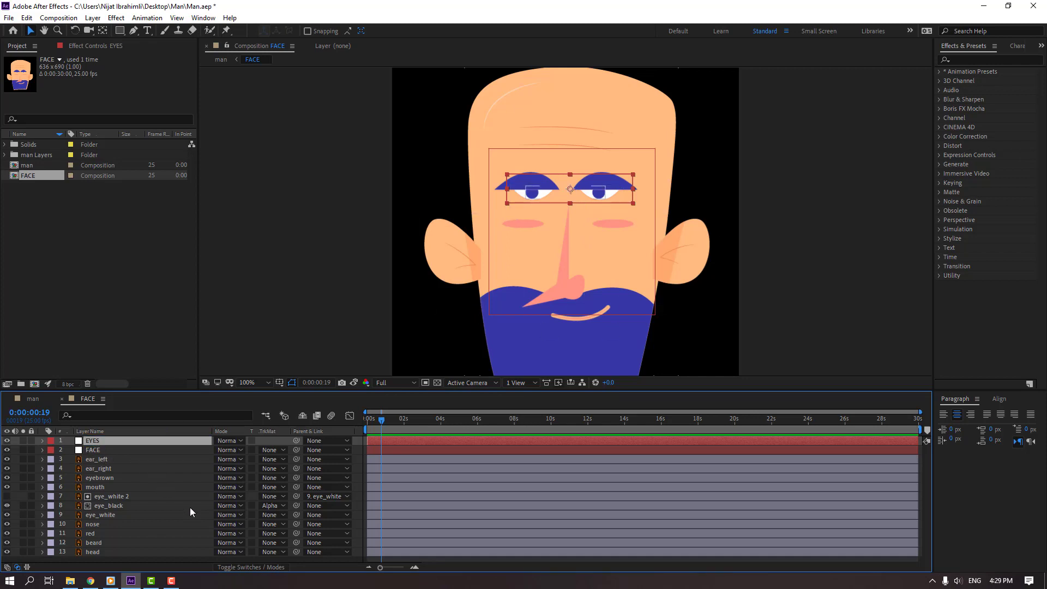
- Parent eye_black to the EYES null, and hide eye_black and eye_white 2 from the layer list as shy layers
{"action": "left_click", "coordinate": [119, 507]}
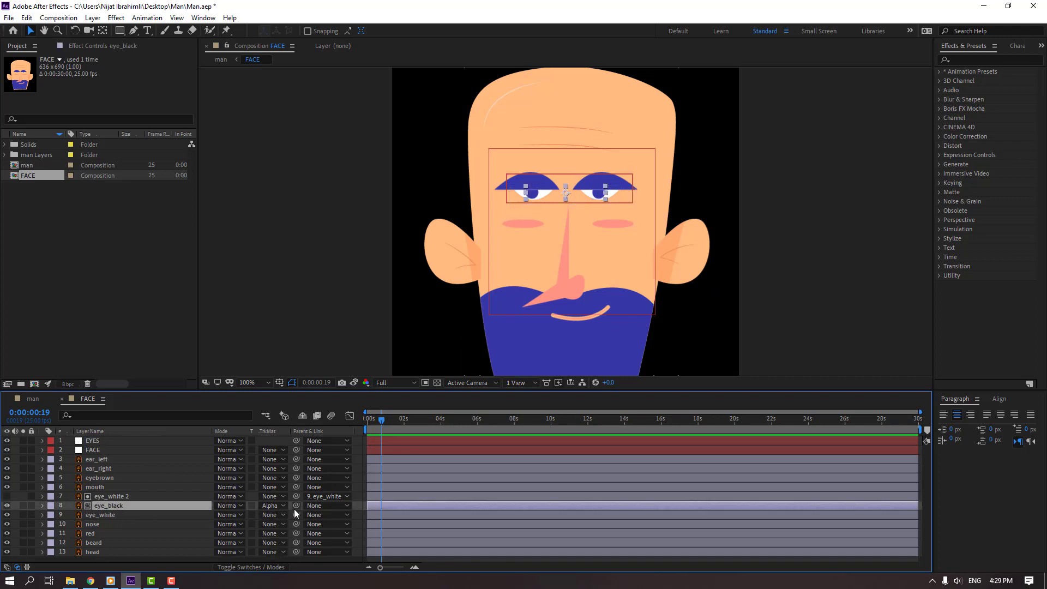
{"action": "left_click_drag", "start_coordinate": [296, 505], "coordinate": [96, 456]}
{"action": "left_click_drag", "start_coordinate": [91, 444], "coordinate": [92, 444]}
{"action": "left_click", "coordinate": [245, 571]}
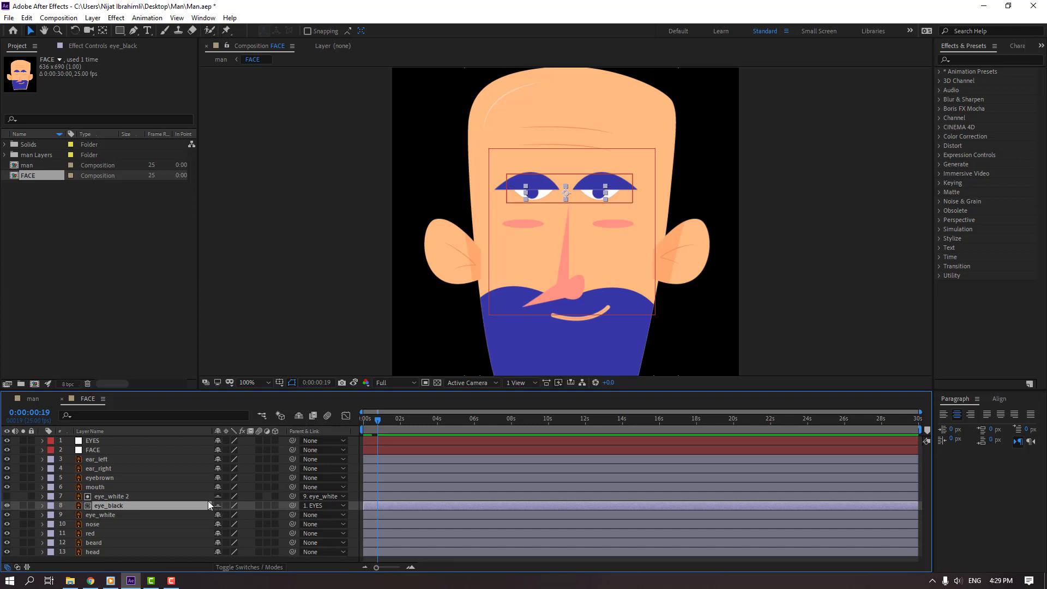
{"action": "left_click", "coordinate": [299, 416]}
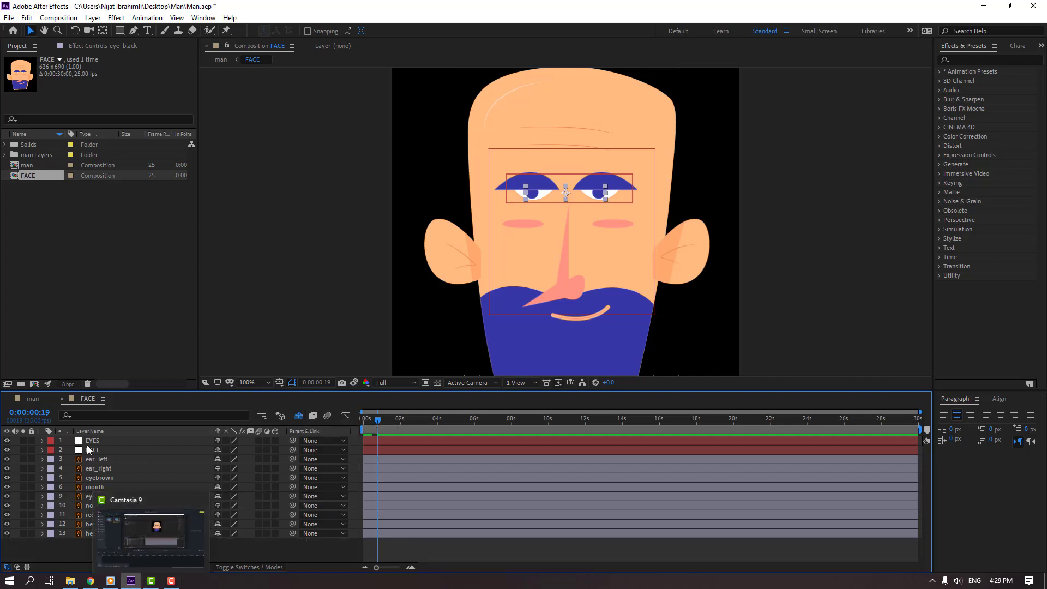
- Try shifting the EYES null slightly downward to test how the pupils follow it
{"action": "left_click", "coordinate": [91, 443]}
{"action": "left_click_drag", "start_coordinate": [578, 193], "coordinate": [582, 200]}
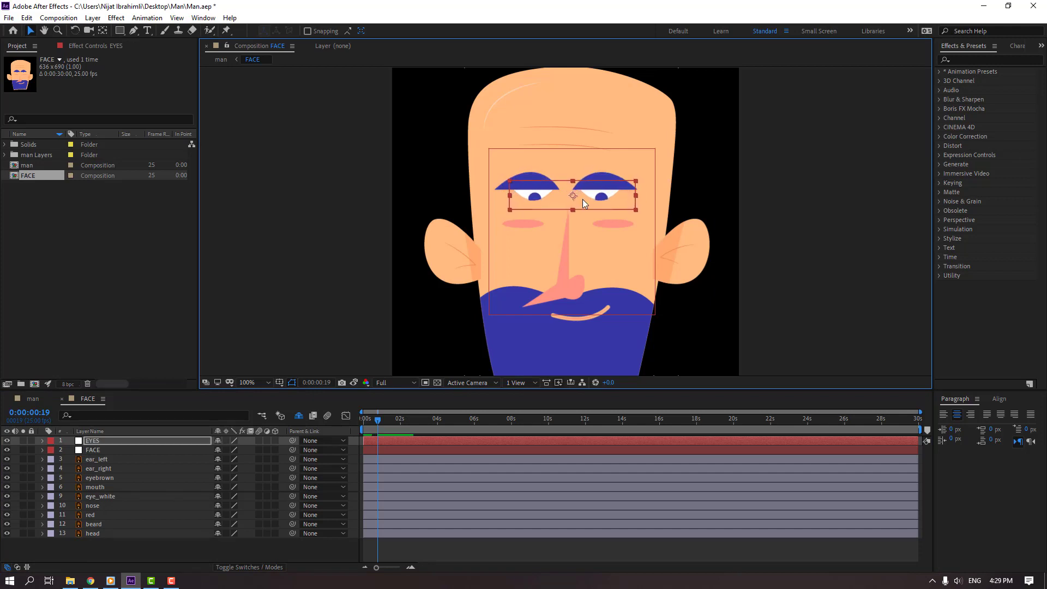
{"action": "left_click", "coordinate": [152, 557]}
- Add another null object to the FACE composition and name it EAR
{"action": "right_click", "coordinate": [120, 550]}
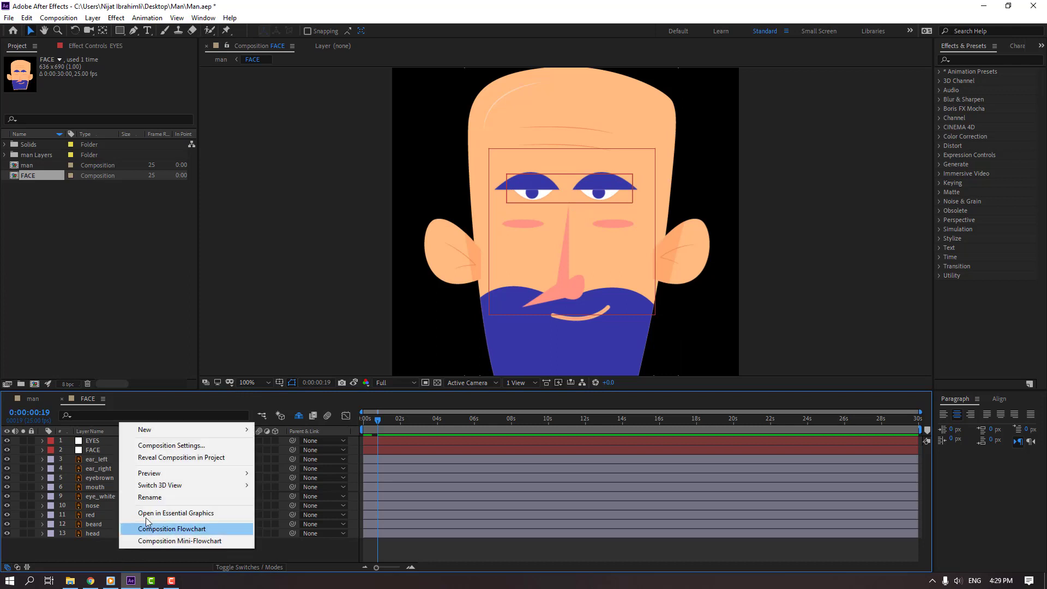
{"action": "mouse_move", "coordinate": [183, 434]}
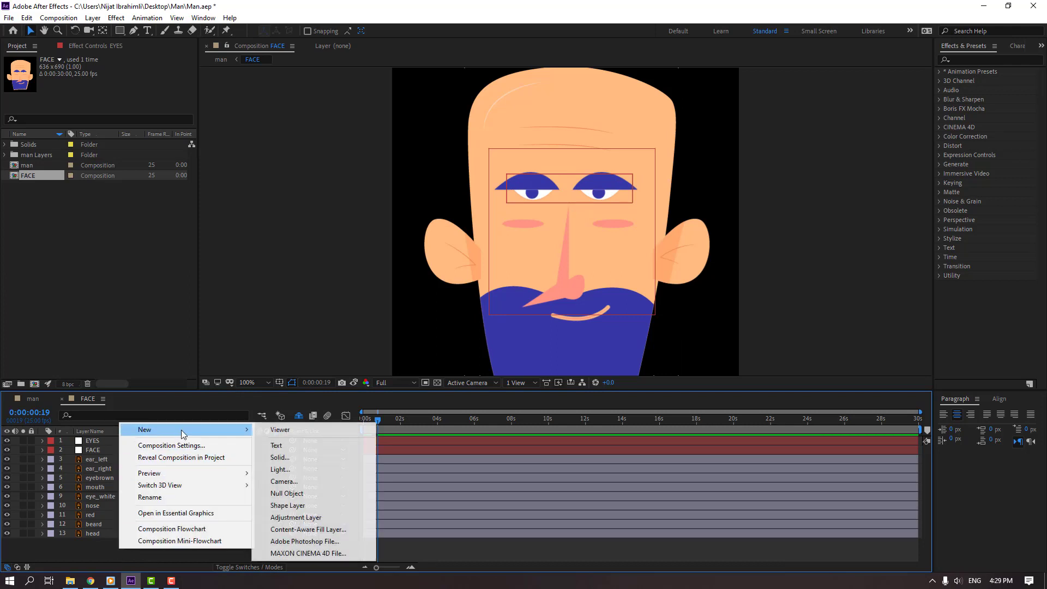
{"action": "left_click", "coordinate": [284, 494]}
{"action": "key", "text": "Return"}
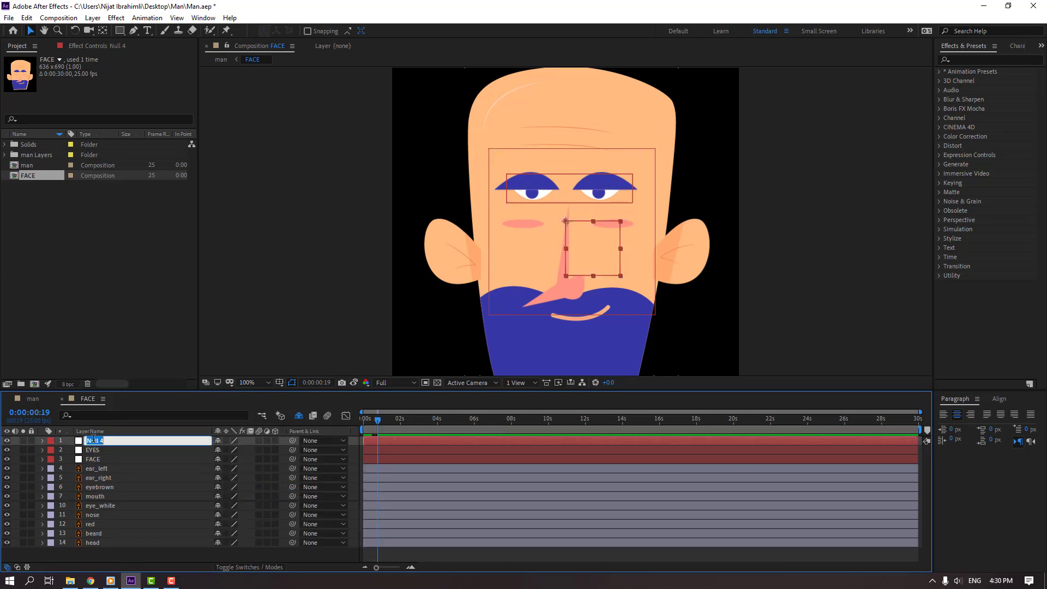
{"action": "key", "text": "Return"}
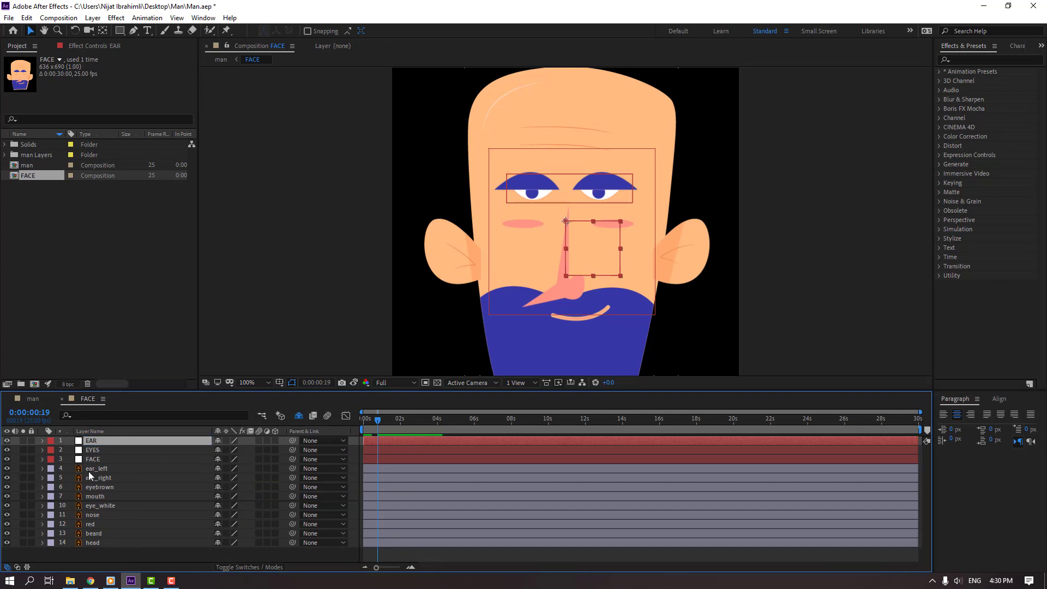
- Stretch the EAR null horizontally so it spans both ears, and centre its anchor point
{"action": "left_click_drag", "start_coordinate": [620, 249], "coordinate": [582, 261]}
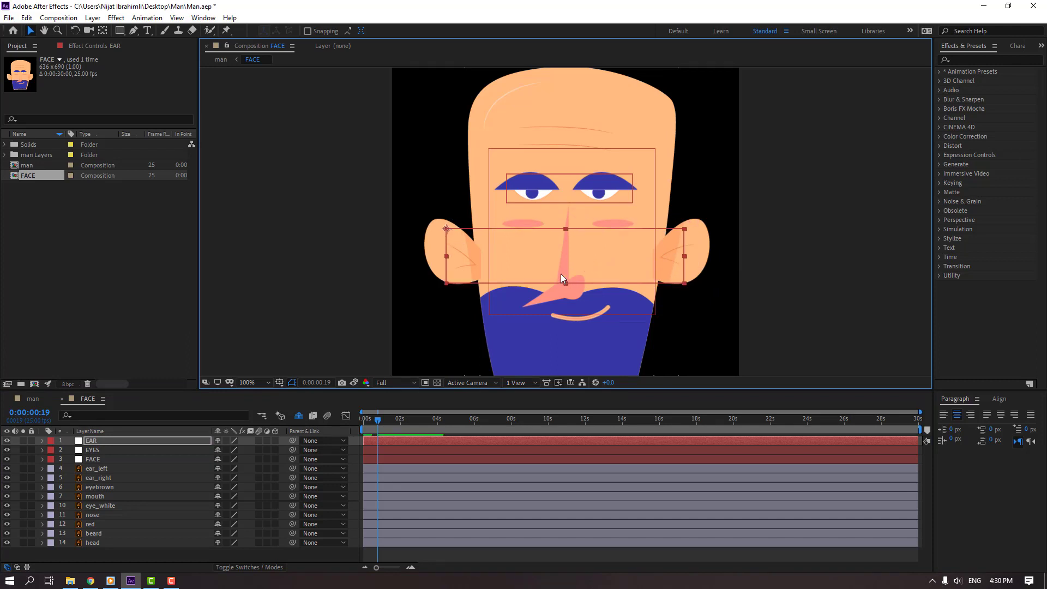
{"action": "left_click", "coordinate": [103, 34]}
{"action": "key", "text": "ctrl+alt+Home"}
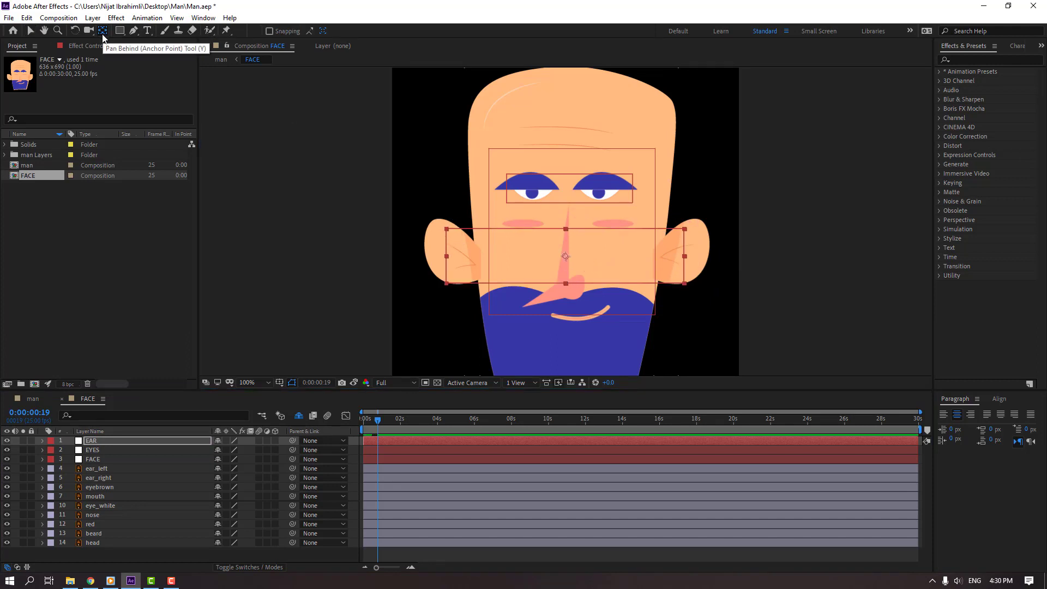
- Parent the ear_left and ear_right layers to the EAR null and send both ears to the bottom of the layer stack
{"action": "left_click", "coordinate": [30, 33]}
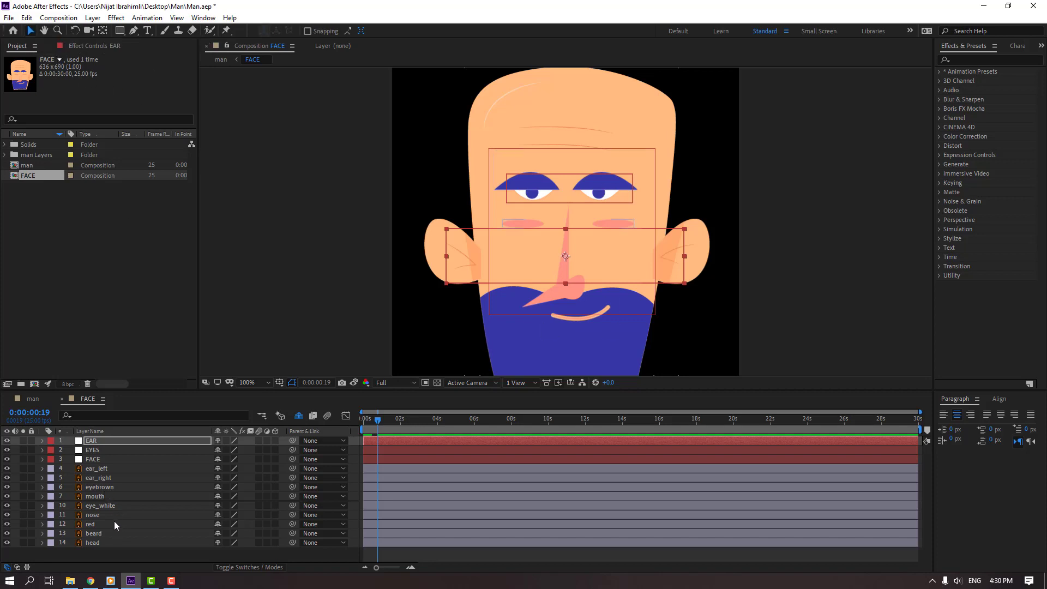
{"action": "left_click", "coordinate": [103, 478]}
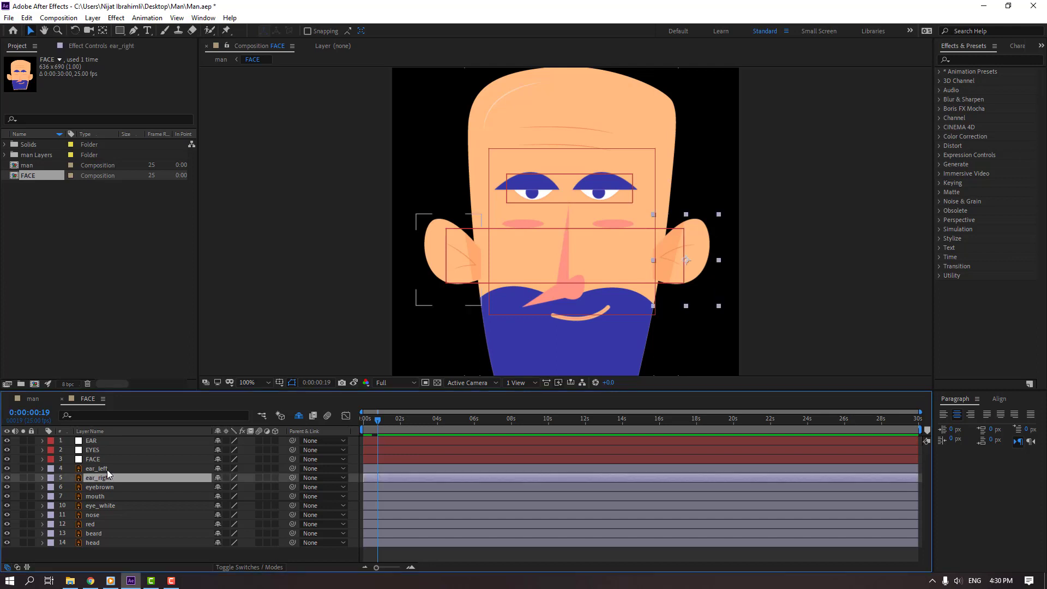
{"action": "left_click", "coordinate": [107, 471], "text": "ctrl"}
{"action": "left_click_drag", "start_coordinate": [293, 469], "coordinate": [106, 444]}
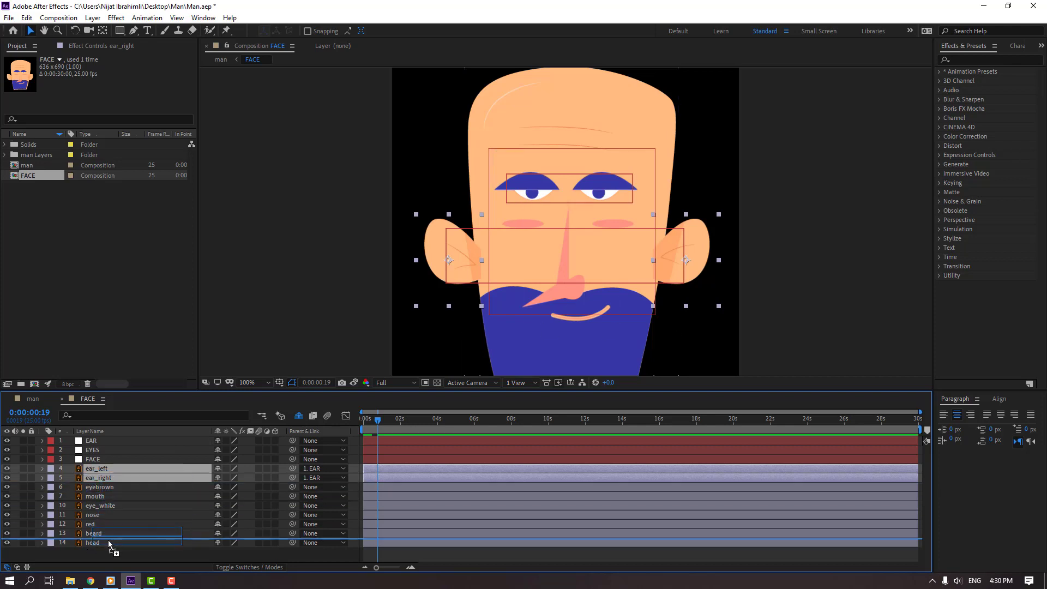
{"action": "key", "text": "ctrl+shift+bracketleft"}
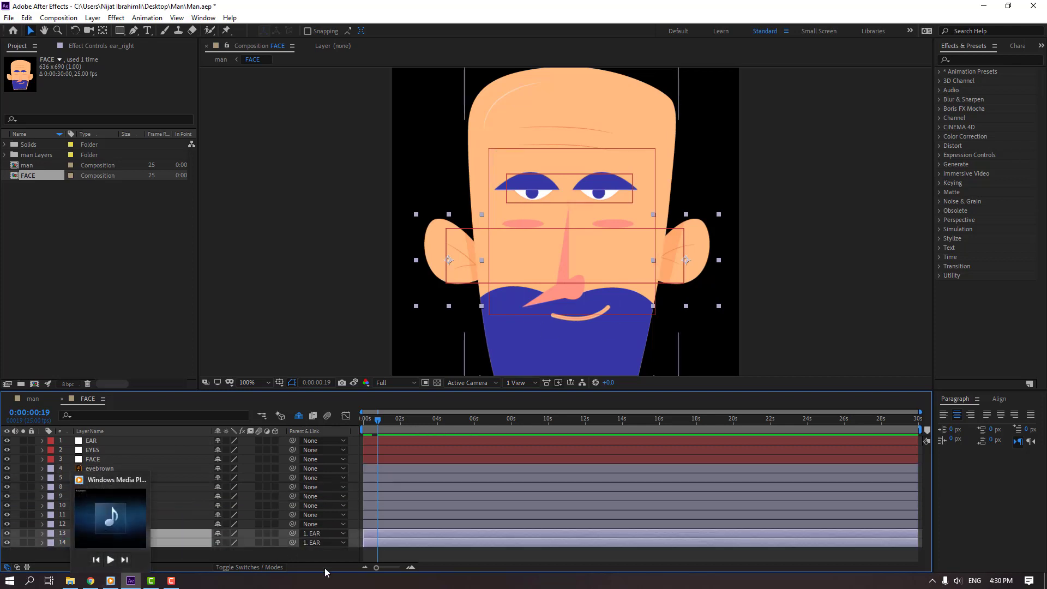
- Try moving the EAR null slightly to test how both ears follow it behind the head
{"action": "left_click", "coordinate": [320, 558]}
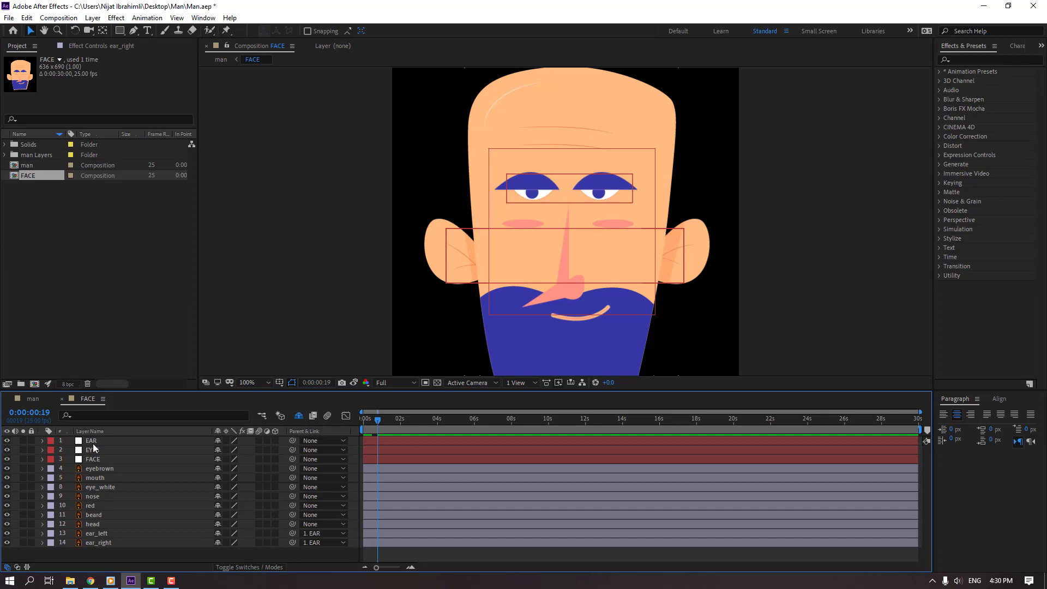
{"action": "left_click", "coordinate": [93, 443]}
{"action": "mouse_move", "coordinate": [536, 271]}
{"action": "left_mouse_down"}
{"action": "mouse_move", "coordinate": [545, 267]}
{"action": "mouse_move", "coordinate": [509, 264]}
{"action": "mouse_move", "coordinate": [551, 264]}
{"action": "mouse_move", "coordinate": [534, 267]}
{"action": "left_mouse_up"}
- Nudge ear_left 20 px to the right and ear_right 20 px to the left, tucking both ears further behind the head
{"action": "left_click", "coordinate": [97, 535]}
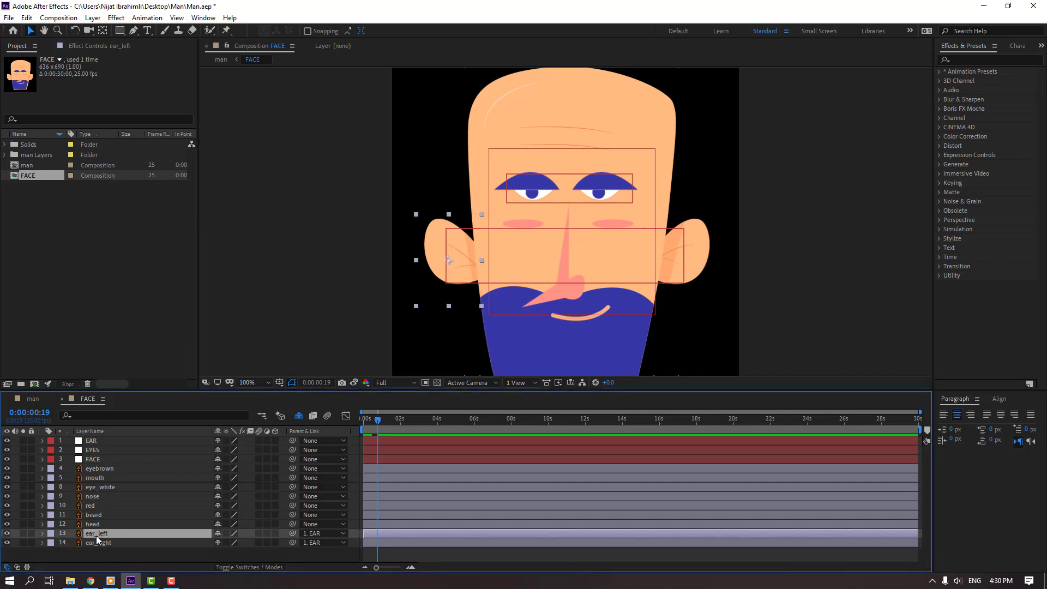
{"action": "key", "text": "shift+Right"}
{"action": "key", "text": "shift+Right"}
{"action": "key", "text": "Return"}
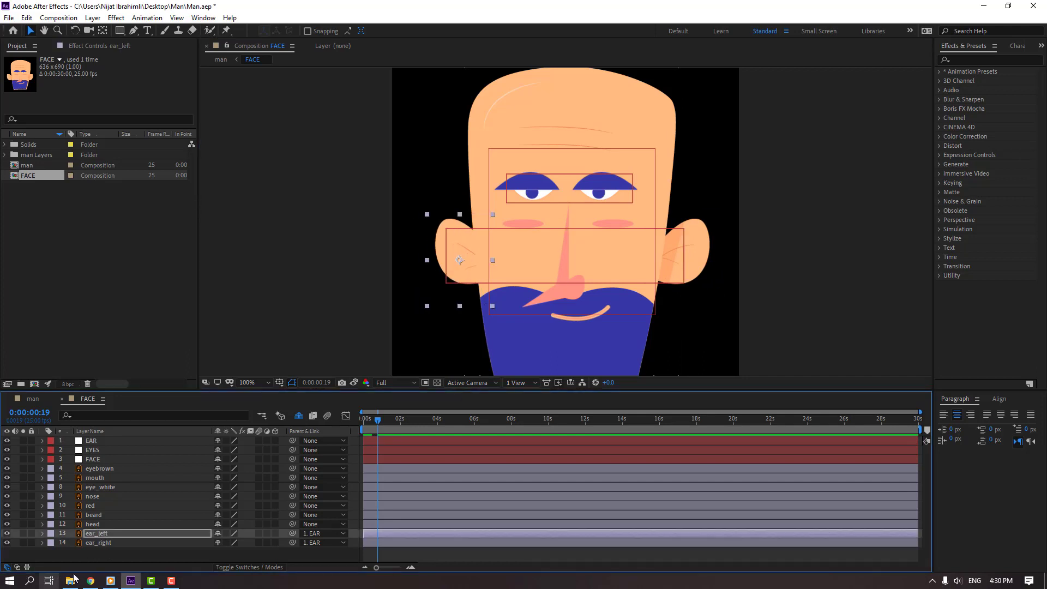
{"action": "left_click", "coordinate": [98, 544]}
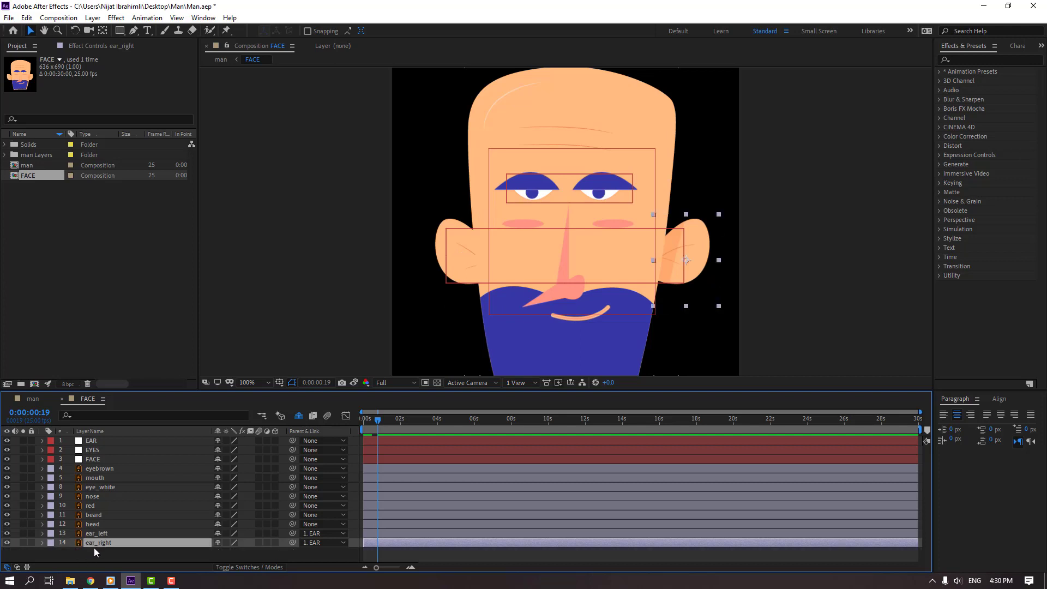
{"action": "key", "text": "shift+Left"}
{"action": "key", "text": "shift+Left"}
{"action": "key", "text": "Return"}
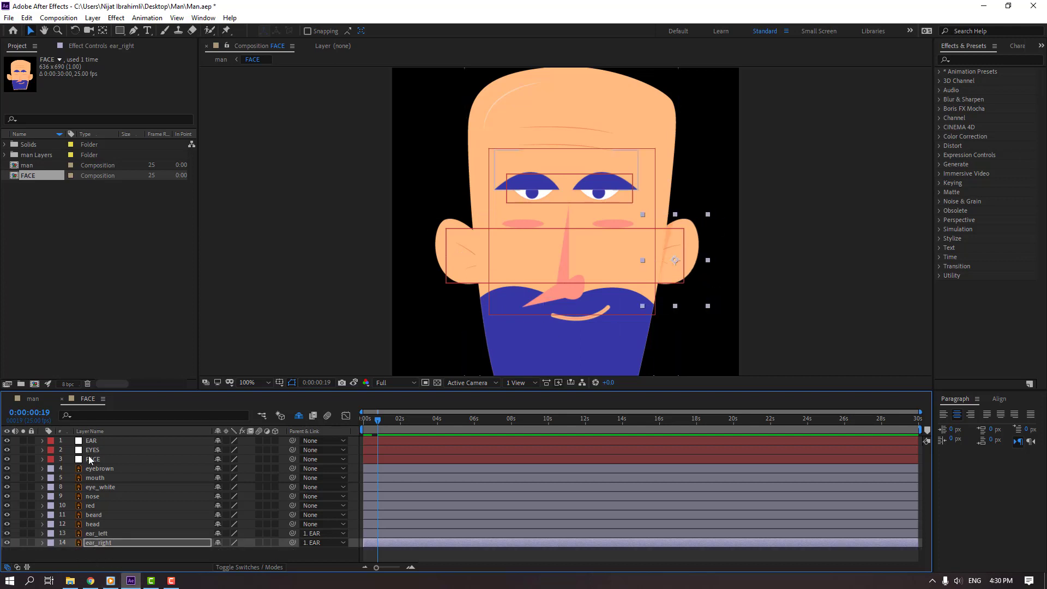
- Try shifting the EAR null again to check the ears in their tucked-in positions
{"action": "left_click", "coordinate": [89, 441]}
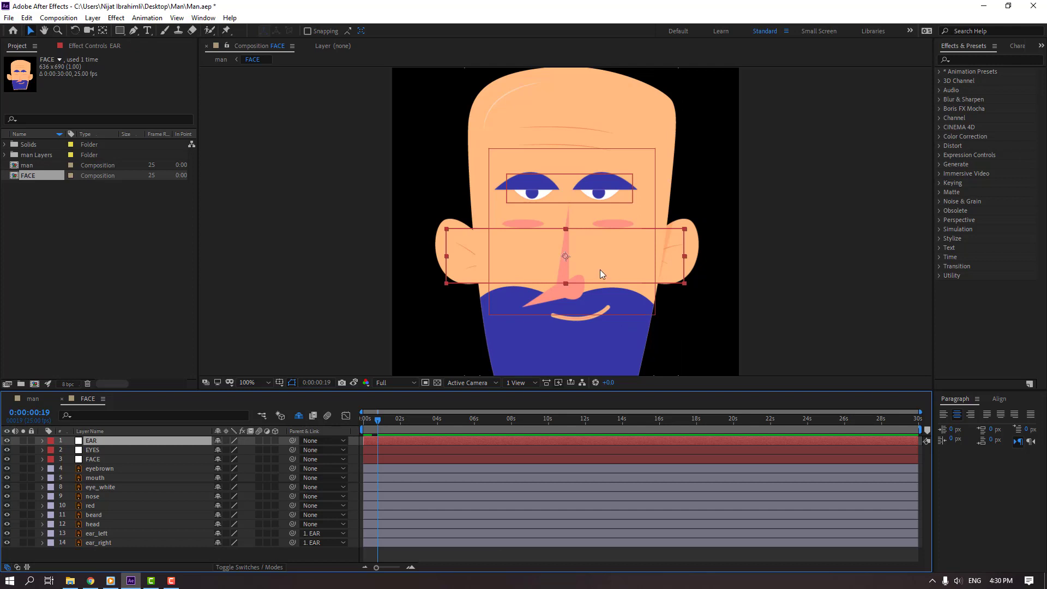
{"action": "mouse_move", "coordinate": [600, 269]}
{"action": "left_mouse_down"}
{"action": "mouse_move", "coordinate": [612, 266]}
{"action": "mouse_move", "coordinate": [592, 266]}
{"action": "mouse_move", "coordinate": [603, 214]}
{"action": "mouse_move", "coordinate": [607, 266]}
{"action": "left_mouse_up"}
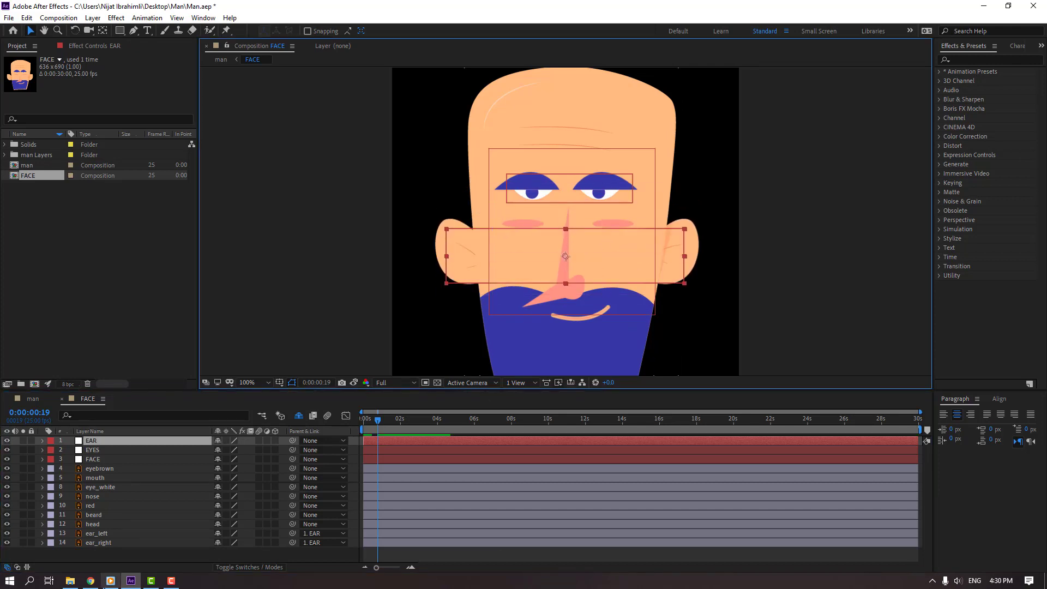
- Hide ear_right and ear_left from the layer list as shy layers
{"action": "left_click", "coordinate": [98, 549]}
{"action": "left_click", "coordinate": [98, 544]}
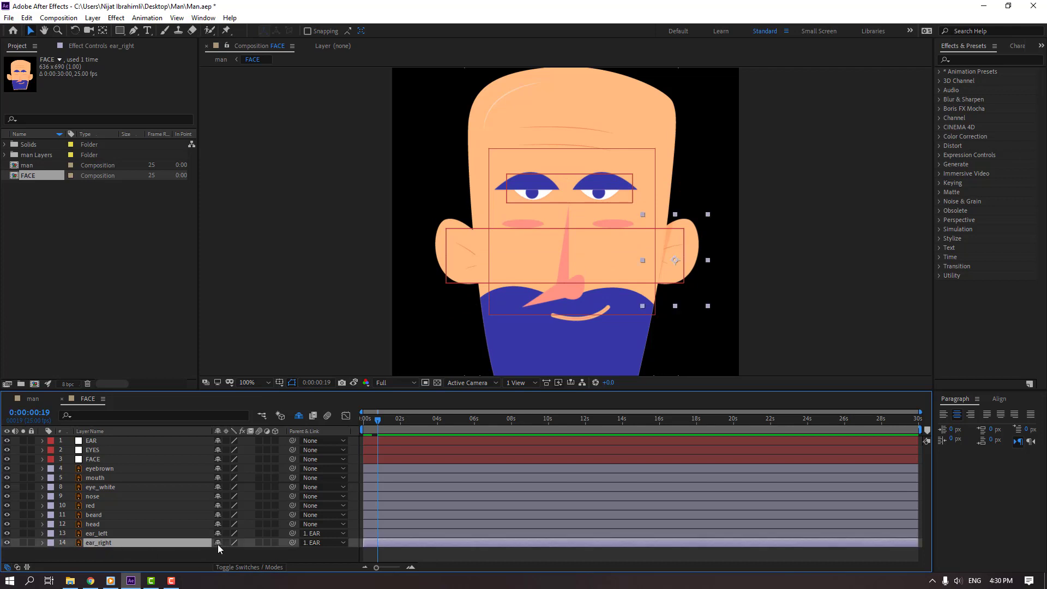
{"action": "key", "text": "Delete"}
{"action": "left_click", "coordinate": [100, 536]}
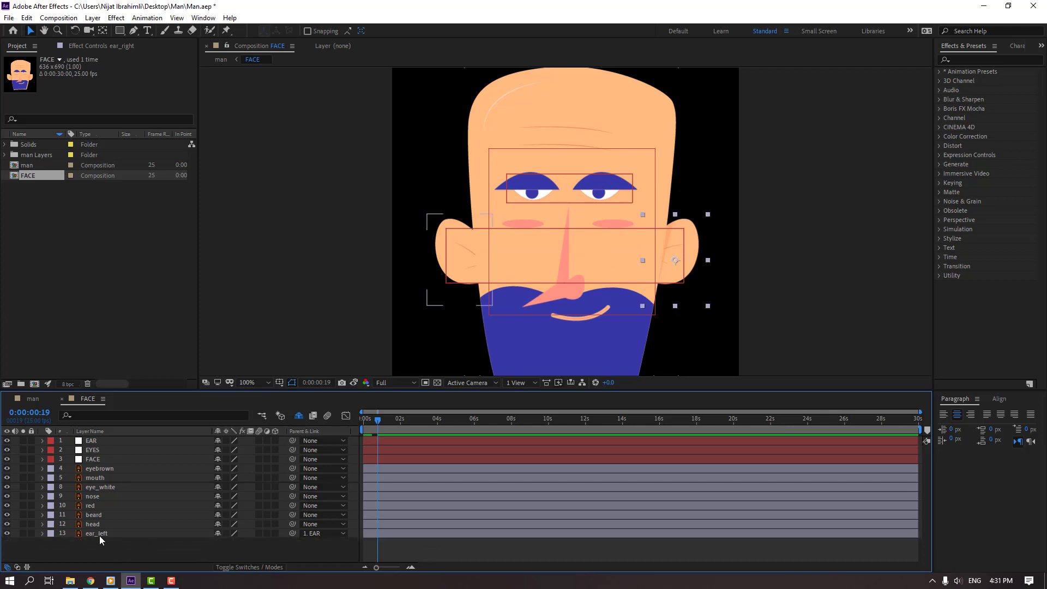
{"action": "key", "text": "Delete"}
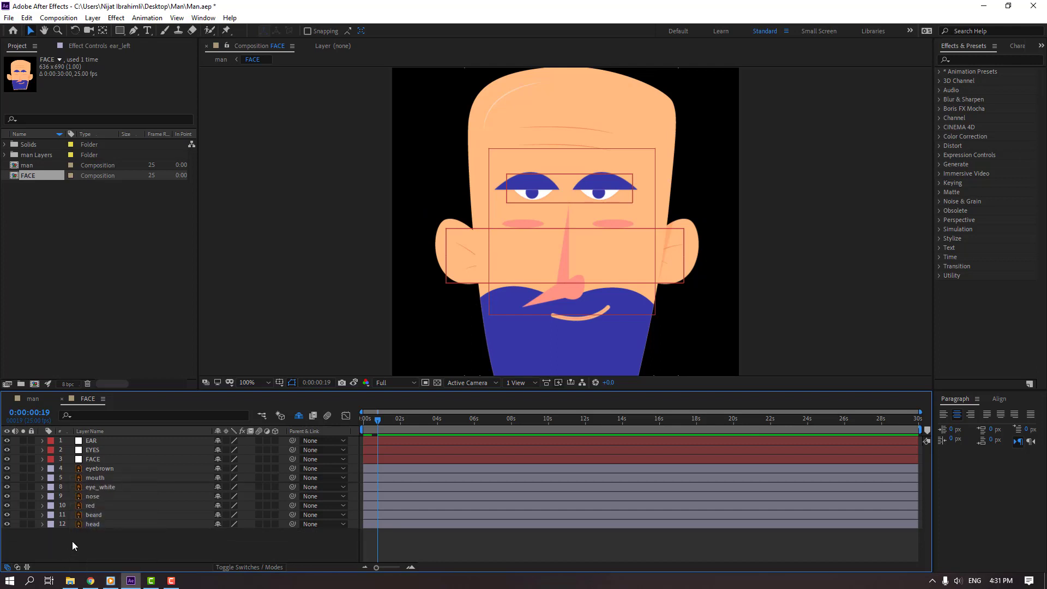
- Parent the red and nose layers to the FACE null, and hide each from the layer list as a shy layer
{"action": "left_click", "coordinate": [92, 505]}
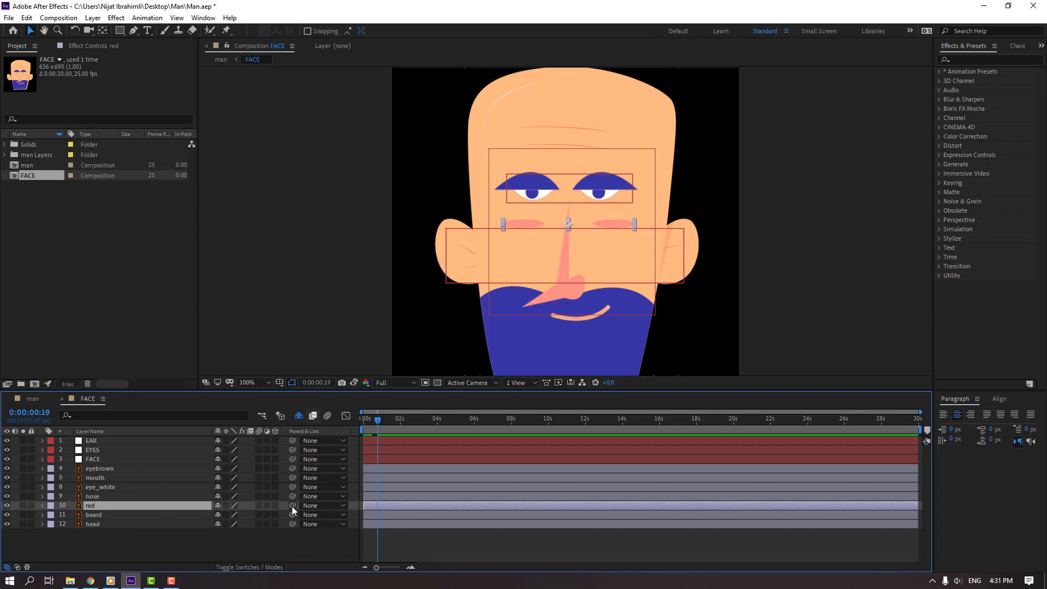
{"action": "left_click_drag", "start_coordinate": [292, 505], "coordinate": [95, 459]}
{"action": "key", "text": "Delete"}
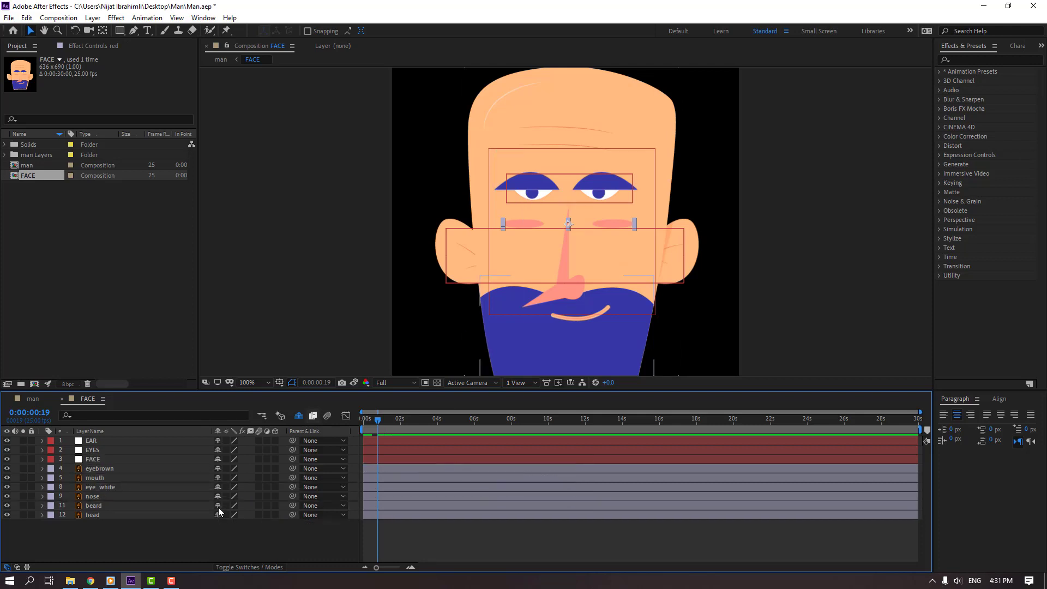
{"action": "left_click", "coordinate": [90, 496]}
{"action": "left_click_drag", "start_coordinate": [293, 496], "coordinate": [98, 460]}
{"action": "key", "text": "Delete"}
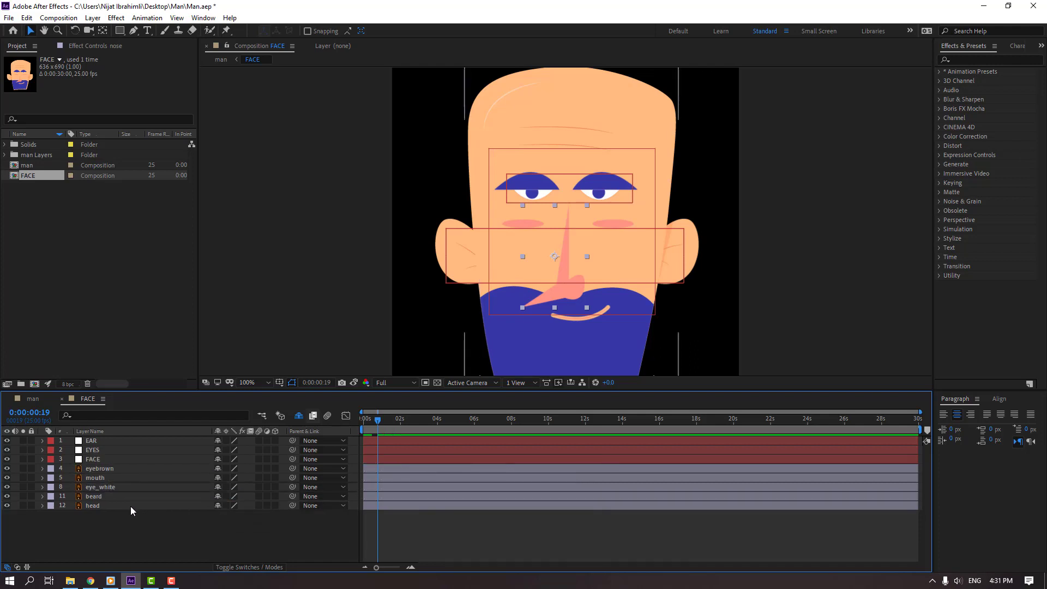
- Duplicate the head layer and place the beard layer between head 2 and the original head
{"action": "left_click", "coordinate": [100, 505]}
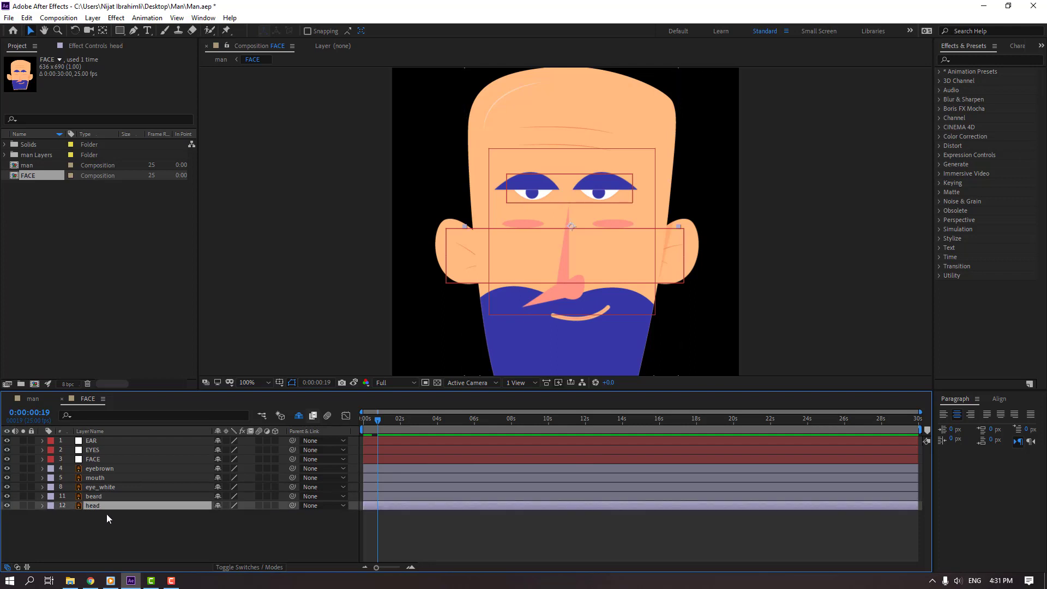
{"action": "key", "text": "ctrl+d"}
{"action": "scroll", "coordinate": [523, 309], "scroll_direction": "down", "scroll_amount": 2}
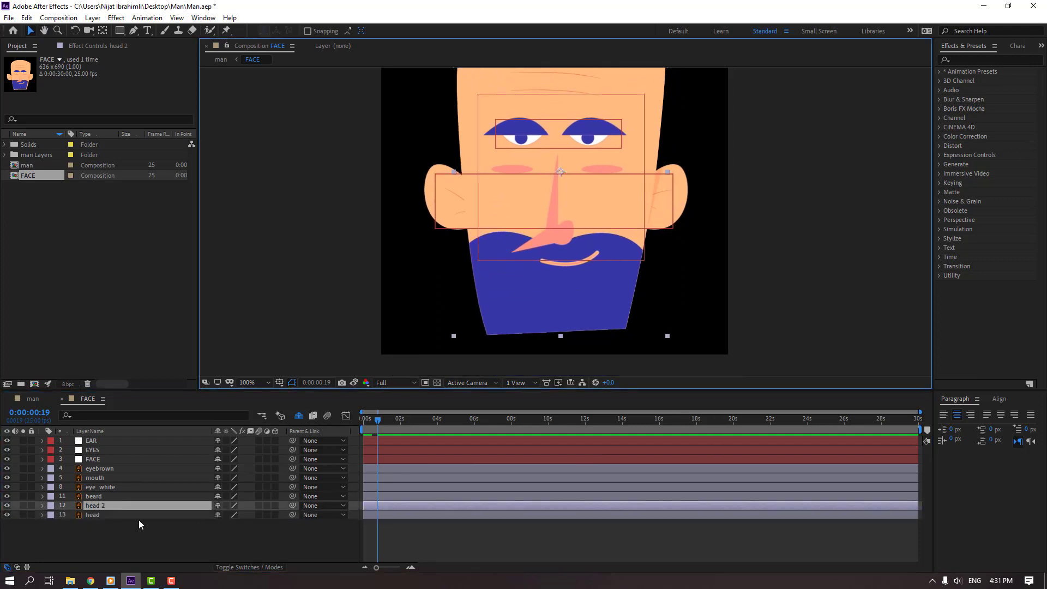
{"action": "left_click", "coordinate": [104, 496]}
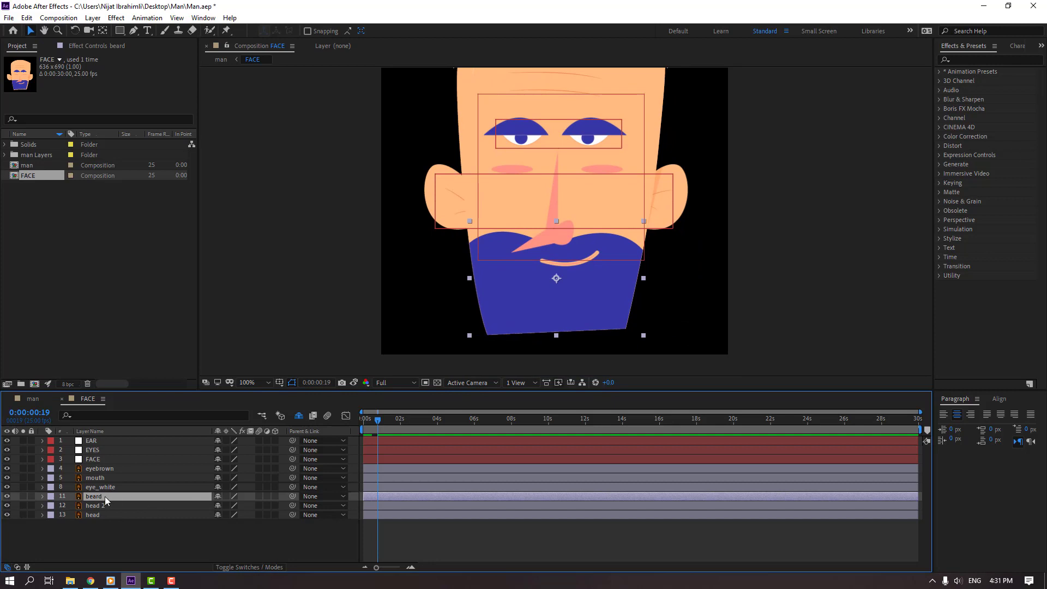
{"action": "key", "text": "Return"}
{"action": "left_click_drag", "start_coordinate": [116, 501], "coordinate": [91, 513]}
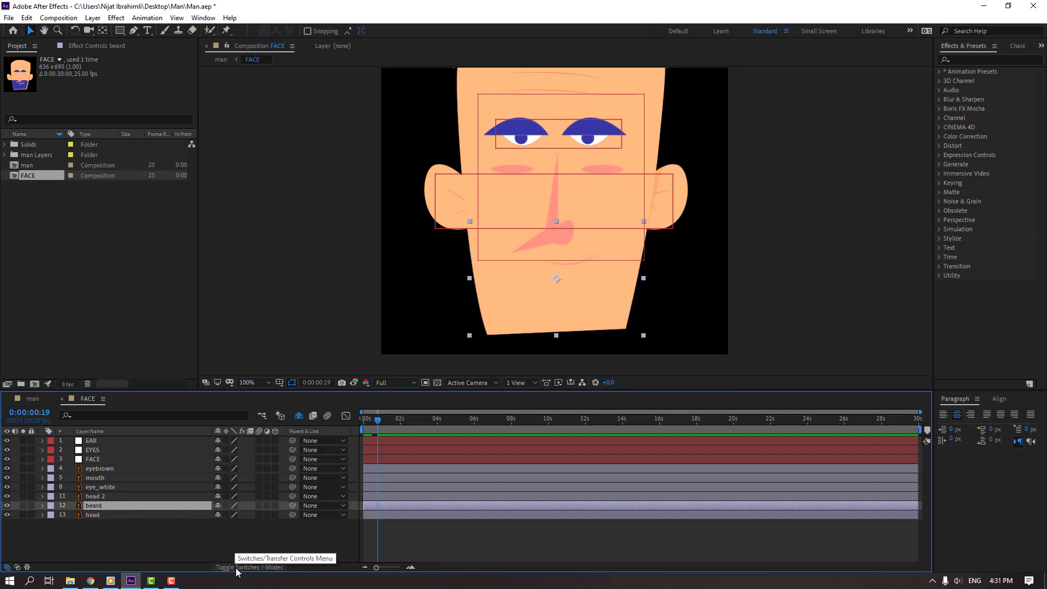
- Set the beard layer's track matte to Alpha Matte "head 2"
{"action": "left_click", "coordinate": [238, 567]}
{"action": "left_click", "coordinate": [272, 505]}
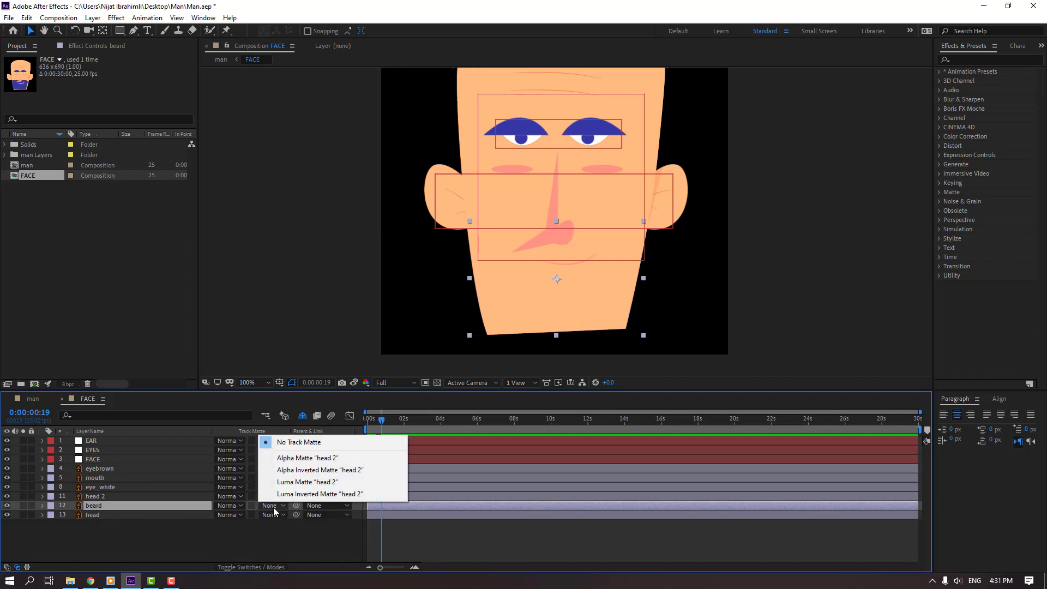
{"action": "left_click", "coordinate": [334, 461]}
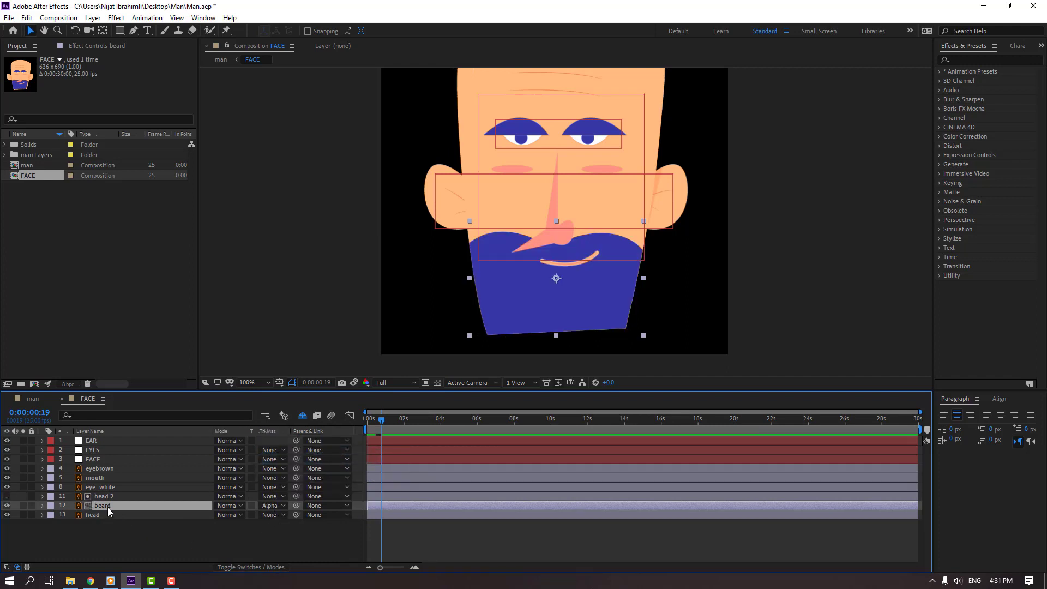
- Scale the beard layer to 126% and move it slightly down within the head shape
{"action": "key", "text": "s"}
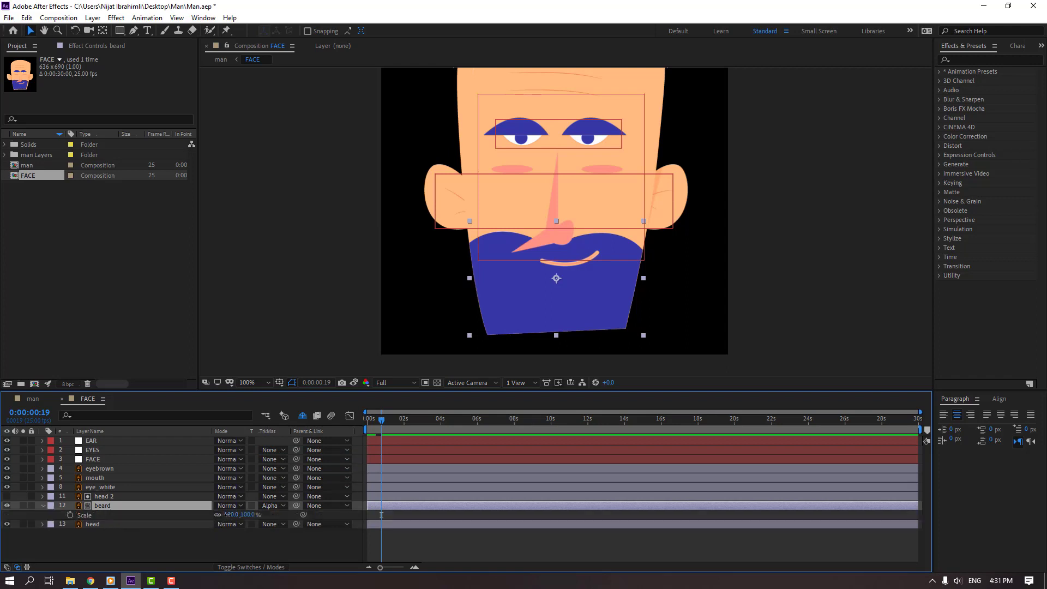
{"action": "left_click_drag", "start_coordinate": [226, 514], "coordinate": [240, 514]}
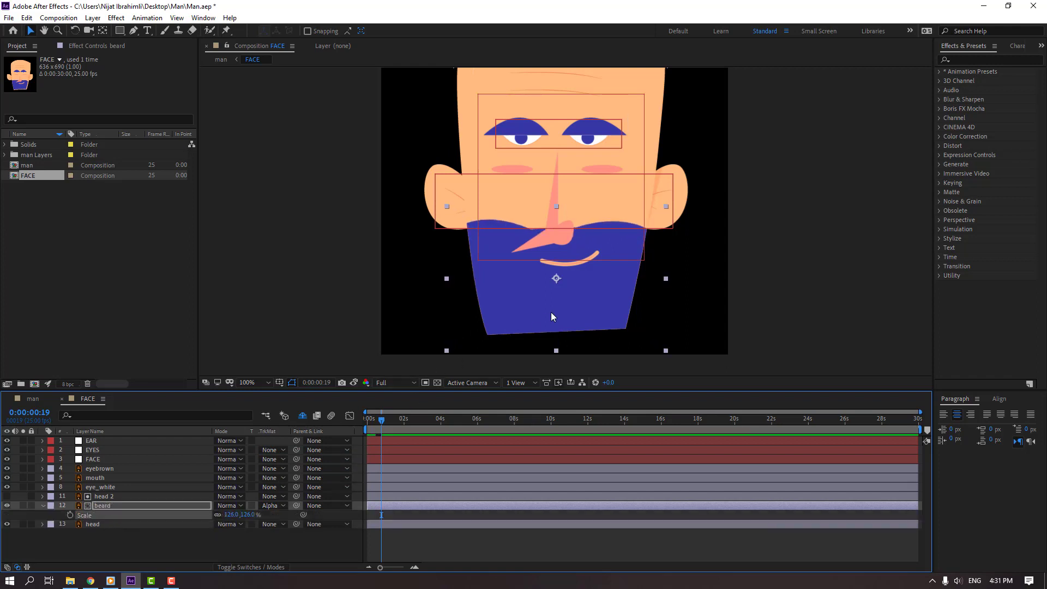
{"action": "left_click_drag", "start_coordinate": [551, 316], "coordinate": [551, 327]}
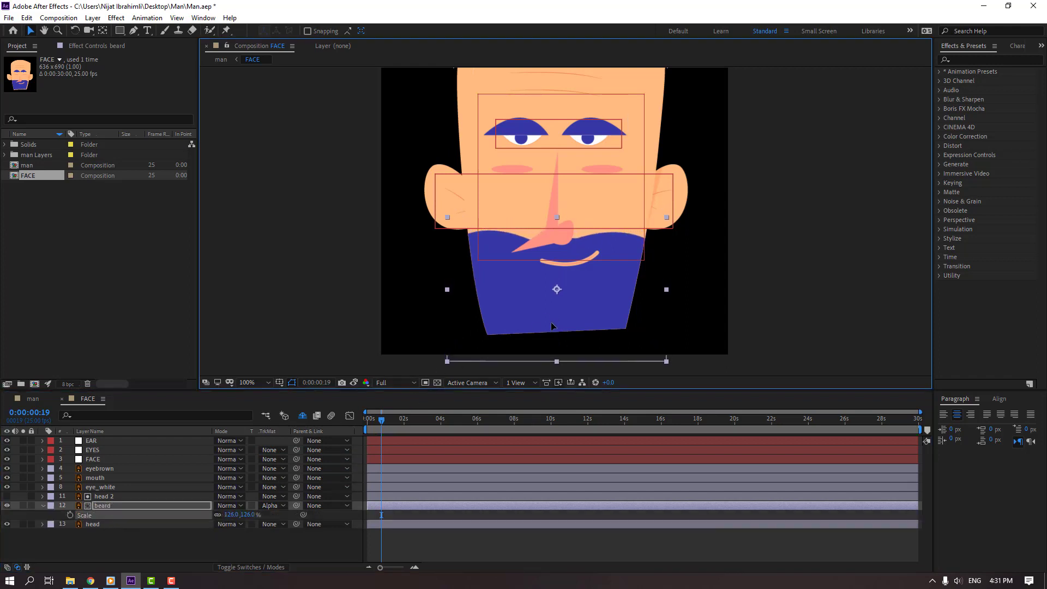
{"action": "left_click", "coordinate": [42, 506]}
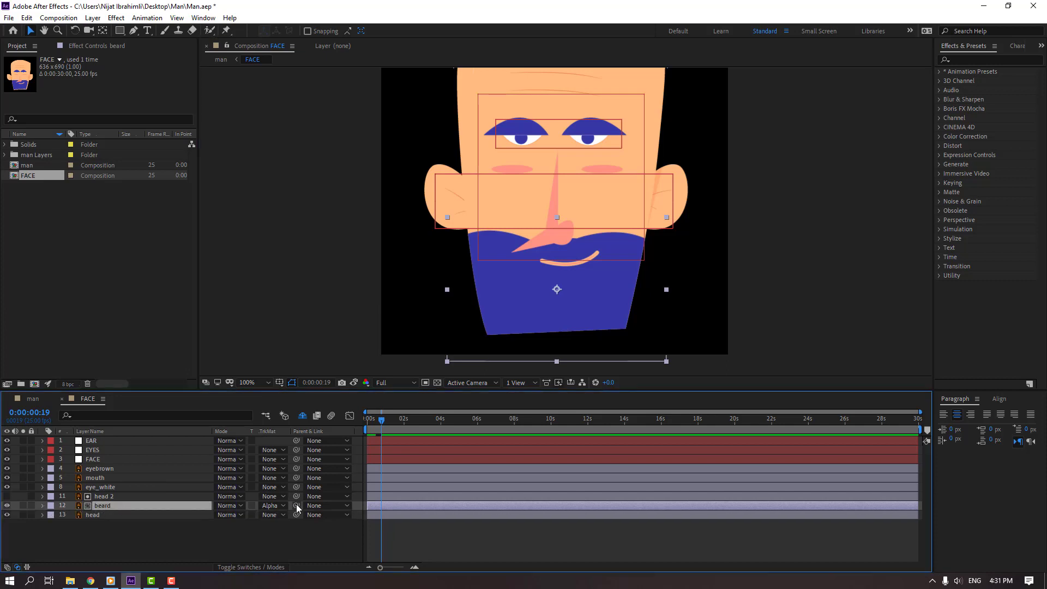
- Parent the beard layer to the FACE null and test it by shifting the null slightly
{"action": "left_click_drag", "start_coordinate": [297, 508], "coordinate": [95, 459]}
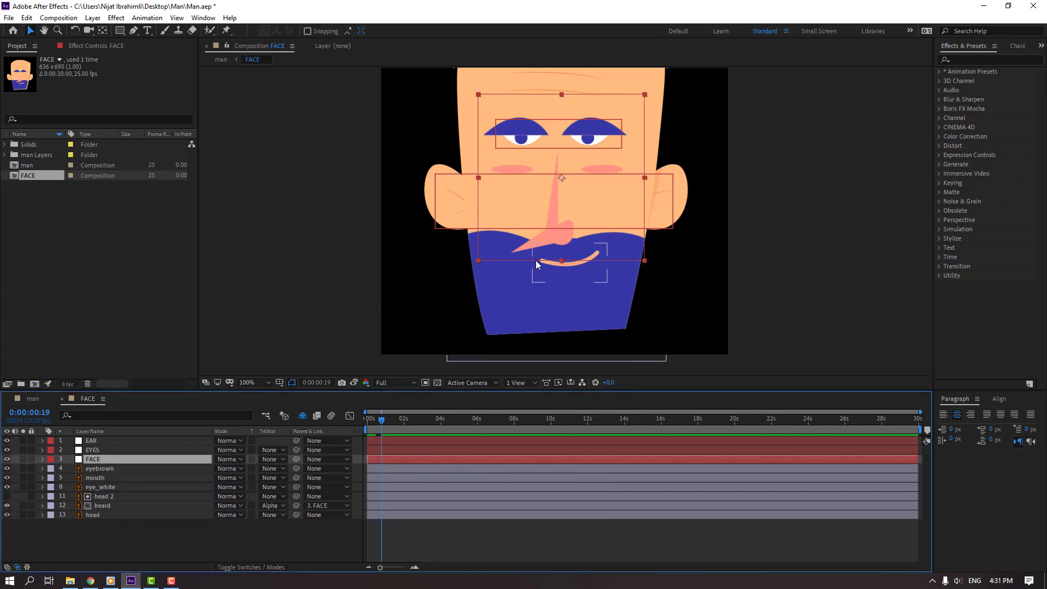
{"action": "mouse_move", "coordinate": [501, 208]}
{"action": "left_mouse_down"}
{"action": "mouse_move", "coordinate": [478, 182]}
{"action": "mouse_move", "coordinate": [524, 205]}
{"action": "mouse_move", "coordinate": [515, 189]}
{"action": "mouse_move", "coordinate": [474, 197]}
{"action": "mouse_move", "coordinate": [489, 209]}
{"action": "left_mouse_up"}
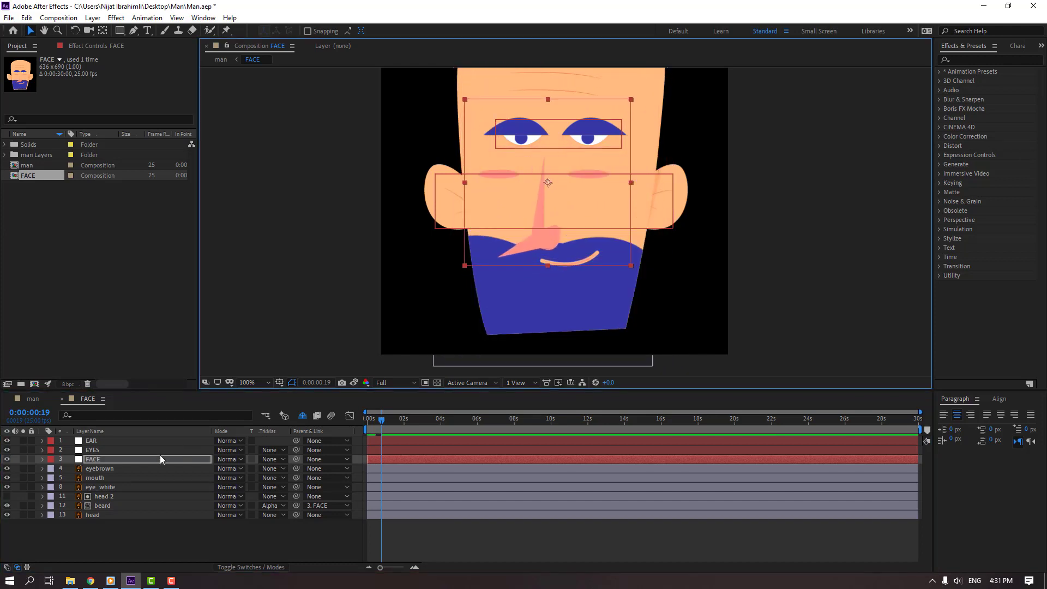
- Parent the mouth and eye_white layers to the FACE null
{"action": "left_click", "coordinate": [114, 486]}
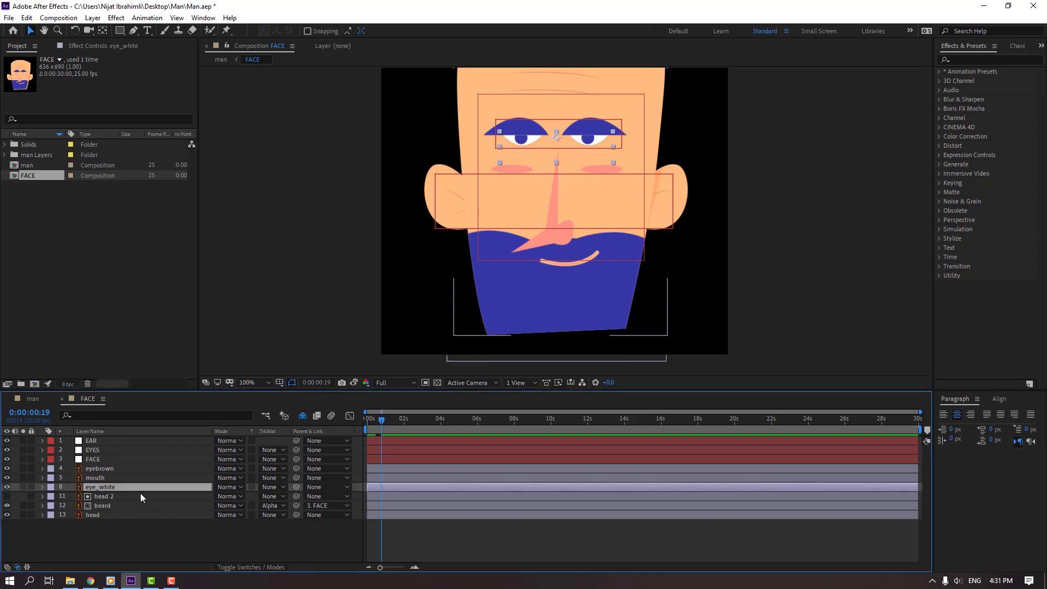
{"action": "left_click", "coordinate": [99, 477], "text": "ctrl"}
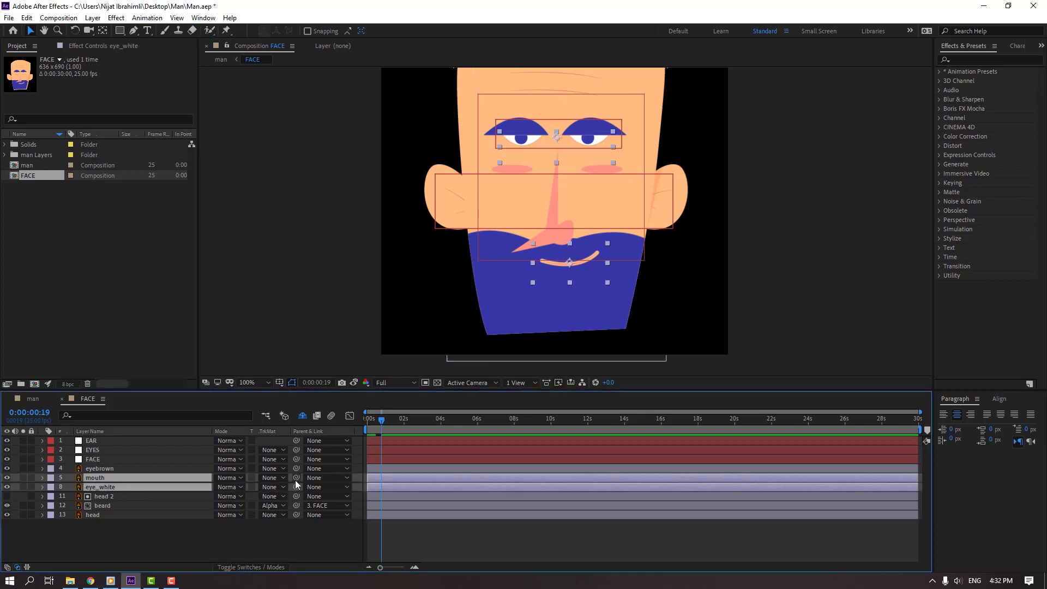
{"action": "left_click_drag", "start_coordinate": [295, 480], "coordinate": [104, 459]}
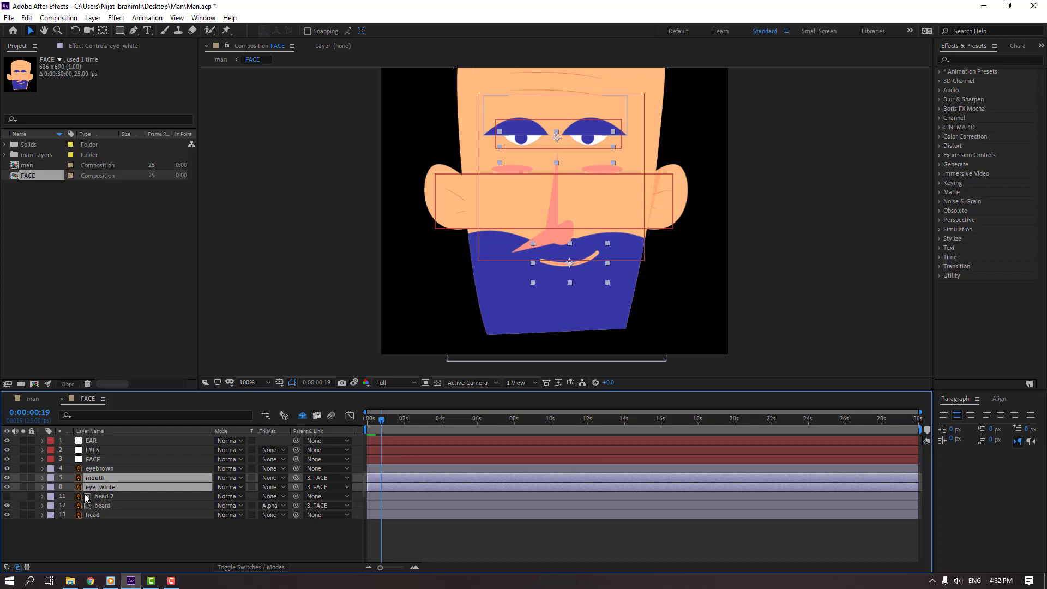
- Try moving the FACE null slightly to test how the mouth, beard and nose follow it
{"action": "left_click", "coordinate": [90, 460]}
{"action": "left_click", "coordinate": [506, 198]}
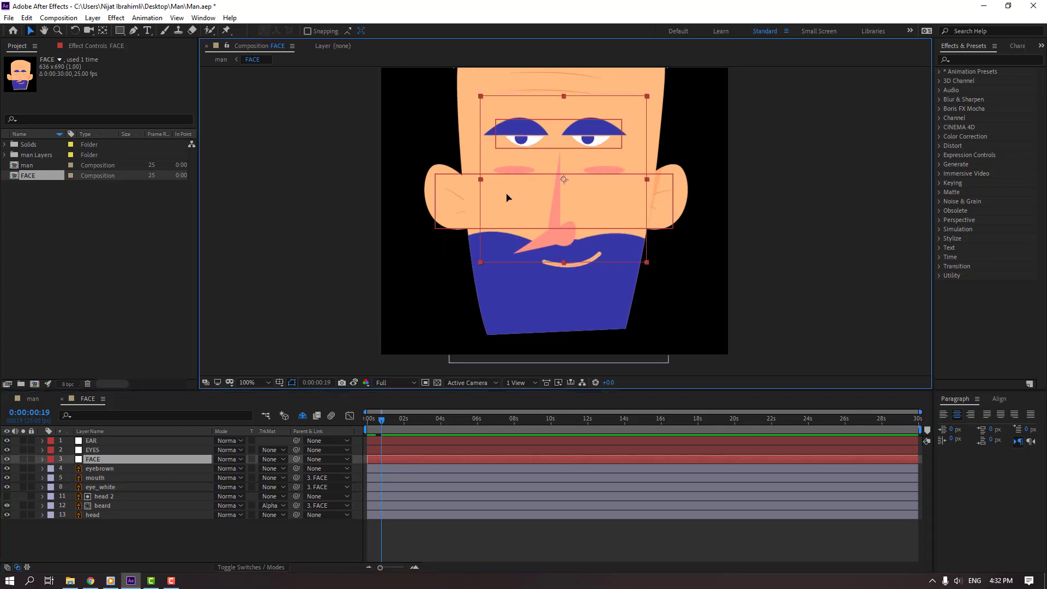
{"action": "mouse_move", "coordinate": [507, 197]}
{"action": "left_mouse_down"}
{"action": "mouse_move", "coordinate": [488, 199]}
{"action": "mouse_move", "coordinate": [509, 197]}
{"action": "mouse_move", "coordinate": [497, 196]}
{"action": "left_mouse_up"}
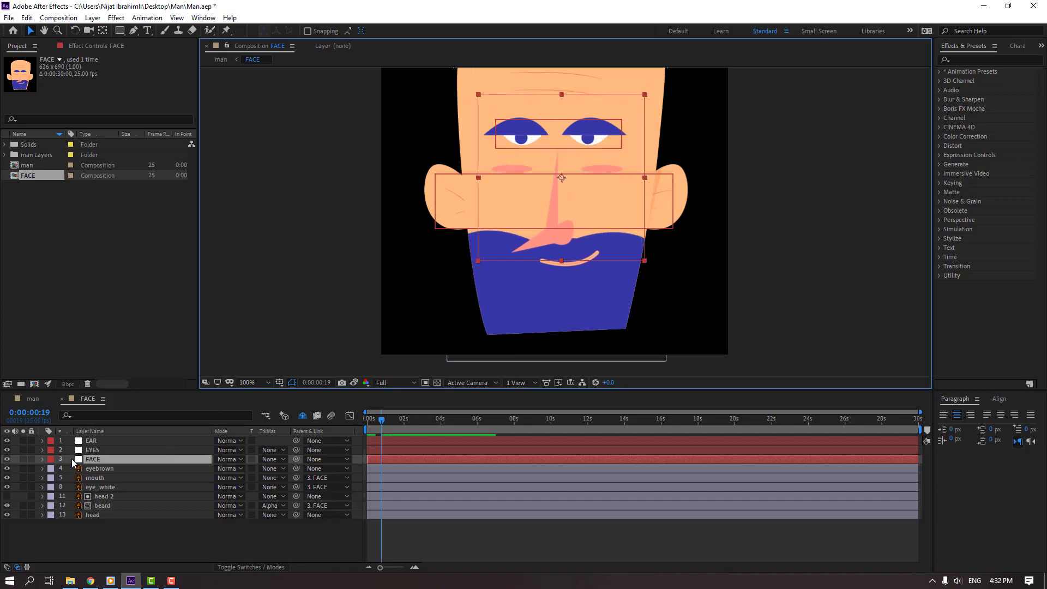
- Parent the EYES null and the eyebrown layer to the FACE null and test the link by shifting the FACE null
{"action": "left_click", "coordinate": [97, 451]}
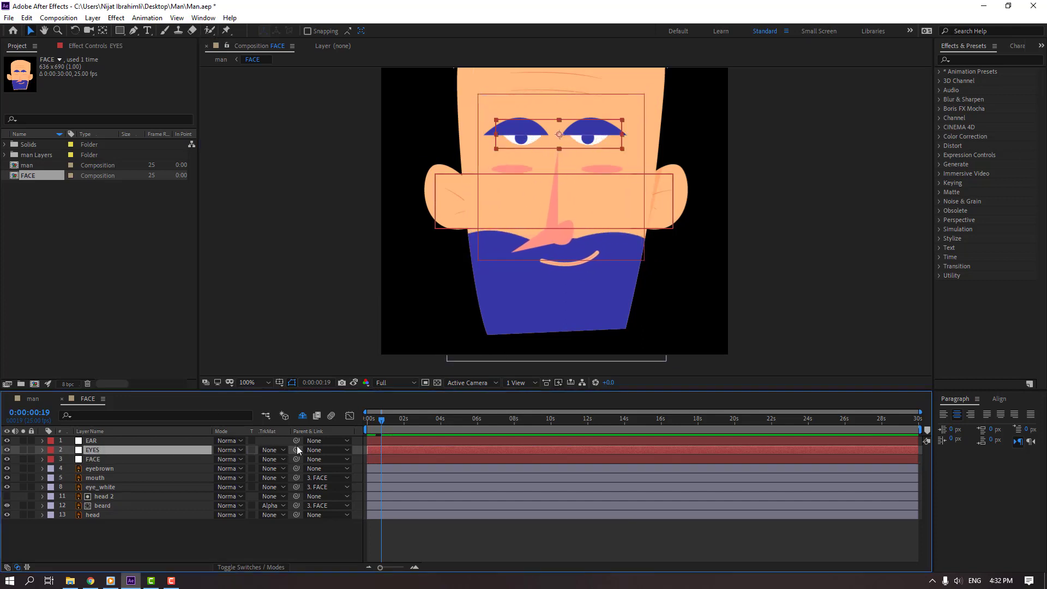
{"action": "left_click_drag", "start_coordinate": [296, 450], "coordinate": [87, 459]}
{"action": "left_click", "coordinate": [100, 471]}
{"action": "left_click_drag", "start_coordinate": [296, 469], "coordinate": [90, 459]}
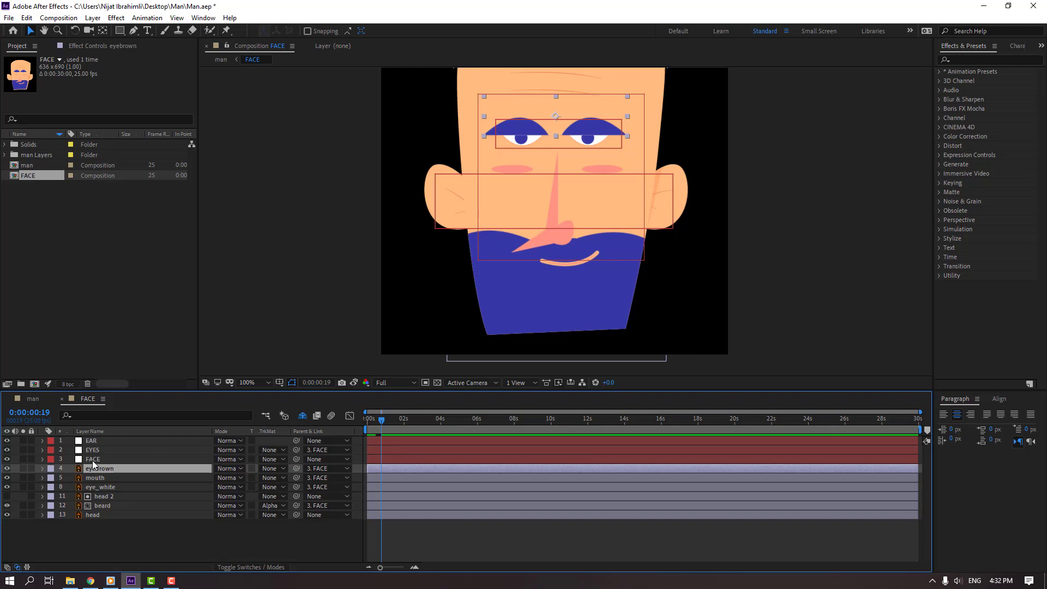
{"action": "left_click", "coordinate": [92, 459]}
{"action": "mouse_move", "coordinate": [497, 194]}
{"action": "left_mouse_down"}
{"action": "mouse_move", "coordinate": [509, 197]}
{"action": "mouse_move", "coordinate": [497, 206]}
{"action": "mouse_move", "coordinate": [512, 187]}
{"action": "mouse_move", "coordinate": [498, 195]}
{"action": "left_mouse_up"}
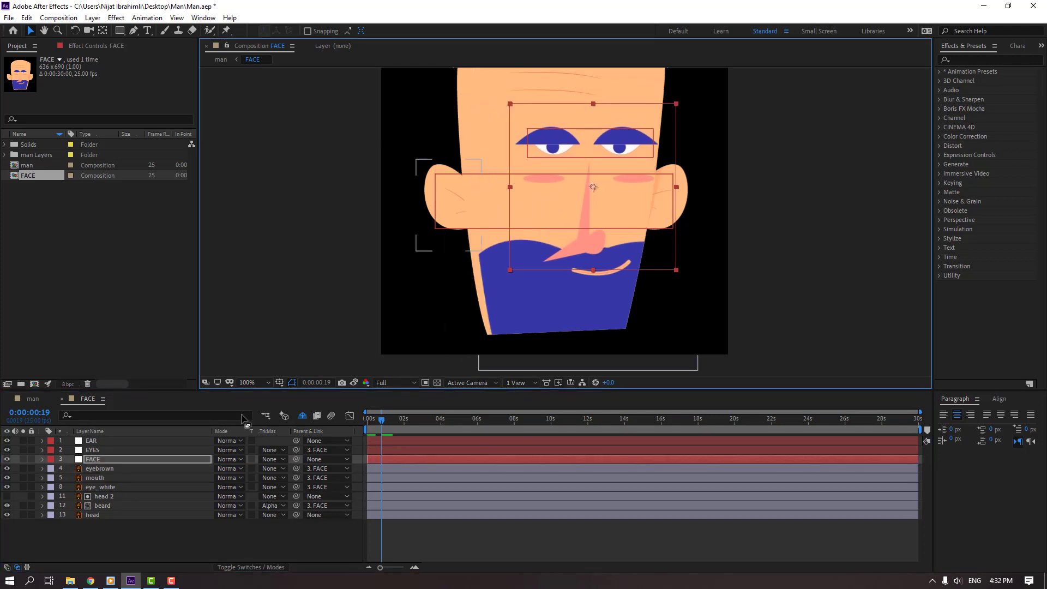
- Parent the EAR null to the FACE null and test how the ears follow by shifting the FACE null in several directions
{"action": "left_click", "coordinate": [94, 440]}
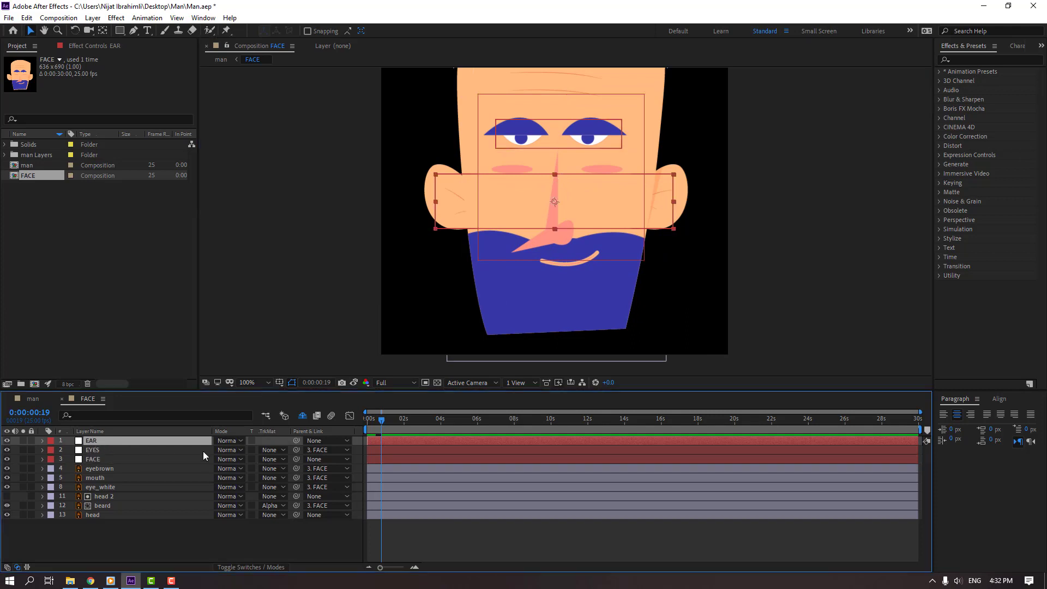
{"action": "left_click_drag", "start_coordinate": [296, 441], "coordinate": [93, 459]}
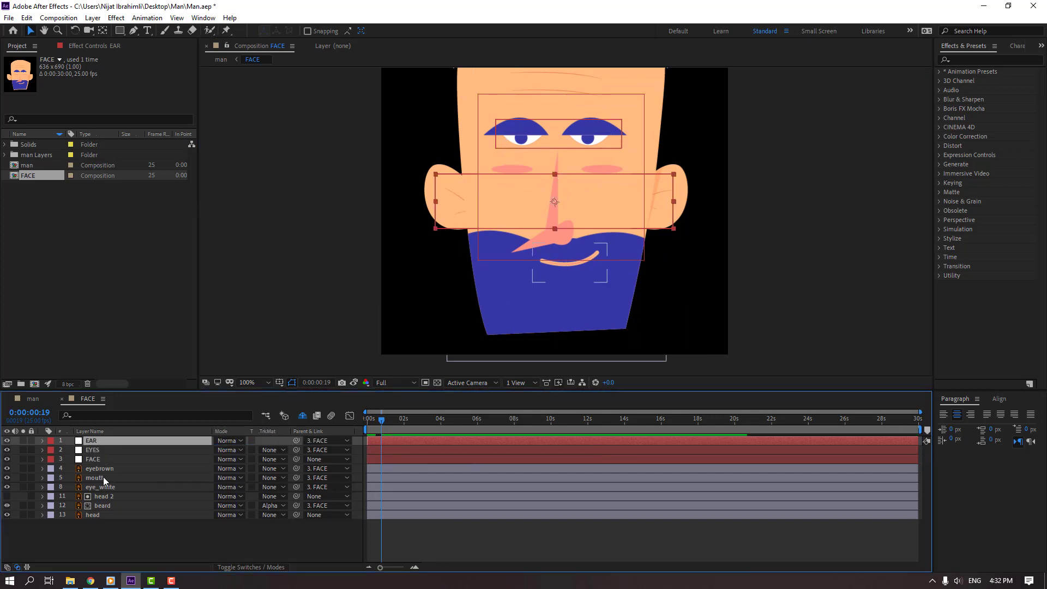
{"action": "left_click", "coordinate": [93, 459]}
{"action": "left_click_drag", "start_coordinate": [499, 204], "coordinate": [479, 193]}
{"action": "key", "text": "comma"}
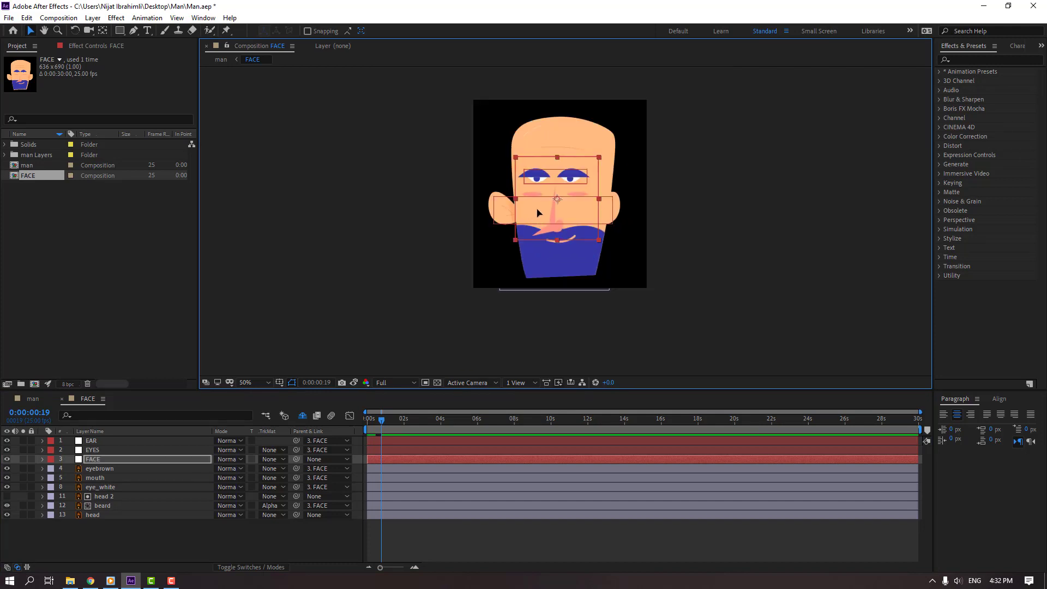
{"action": "mouse_move", "coordinate": [530, 221]}
{"action": "left_mouse_down"}
{"action": "mouse_move", "coordinate": [531, 206]}
{"action": "mouse_move", "coordinate": [532, 239]}
{"action": "mouse_move", "coordinate": [535, 209]}
{"action": "mouse_move", "coordinate": [542, 218]}
{"action": "mouse_move", "coordinate": [536, 234]}
{"action": "mouse_move", "coordinate": [527, 229]}
{"action": "left_mouse_up"}
{"action": "key", "text": "period"}
{"action": "left_click", "coordinate": [90, 459]}
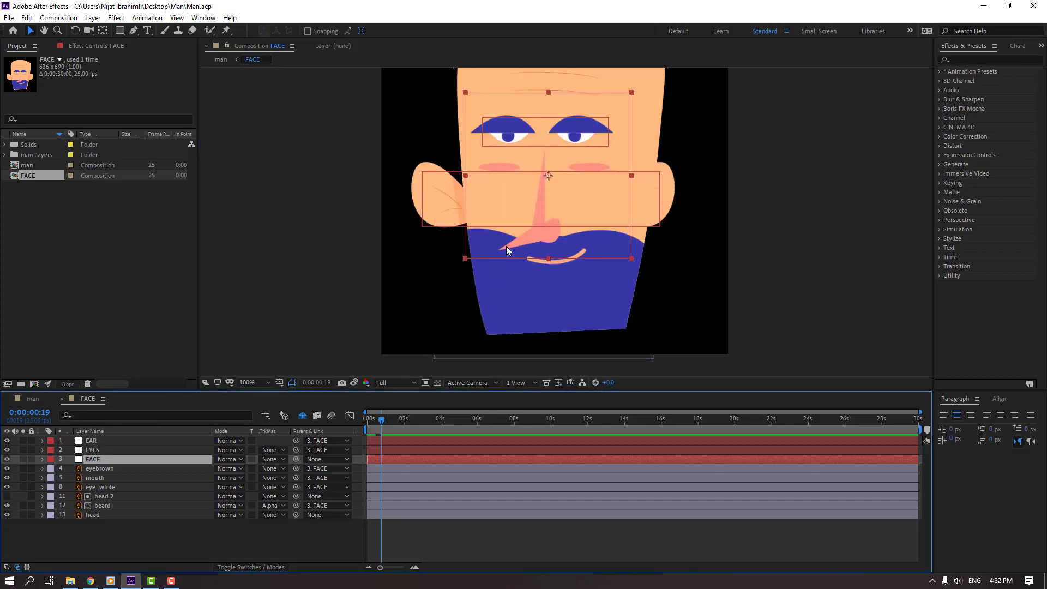
{"action": "mouse_move", "coordinate": [489, 244]}
{"action": "left_mouse_down"}
{"action": "mouse_move", "coordinate": [502, 237]}
{"action": "mouse_move", "coordinate": [498, 245]}
{"action": "left_mouse_up"}
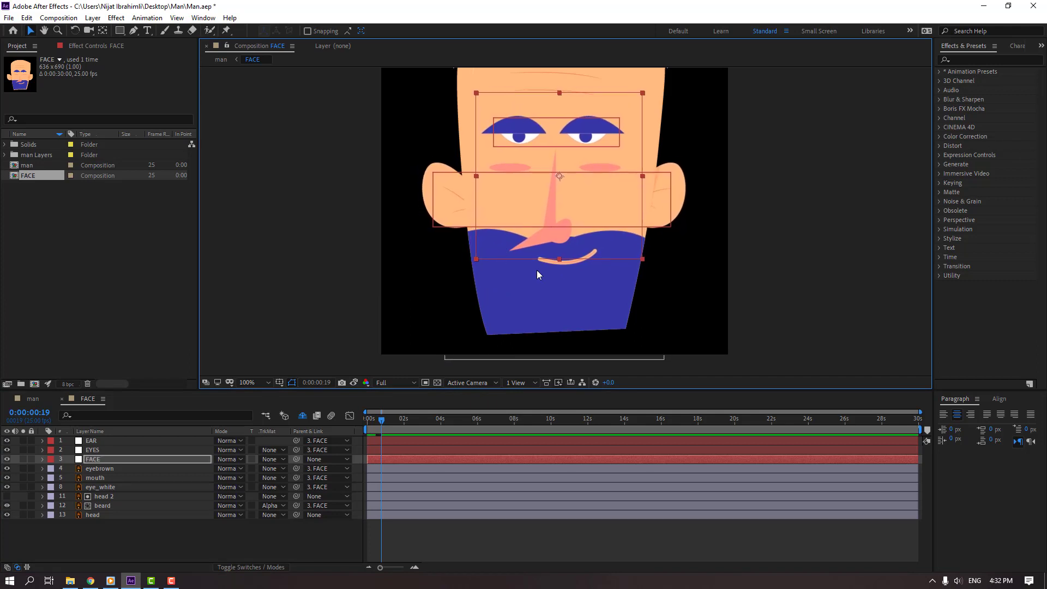
- Mark the head, beard and head 2 layers as shy to hide them from the timeline
{"action": "left_click", "coordinate": [129, 547]}
{"action": "left_click", "coordinate": [90, 514]}
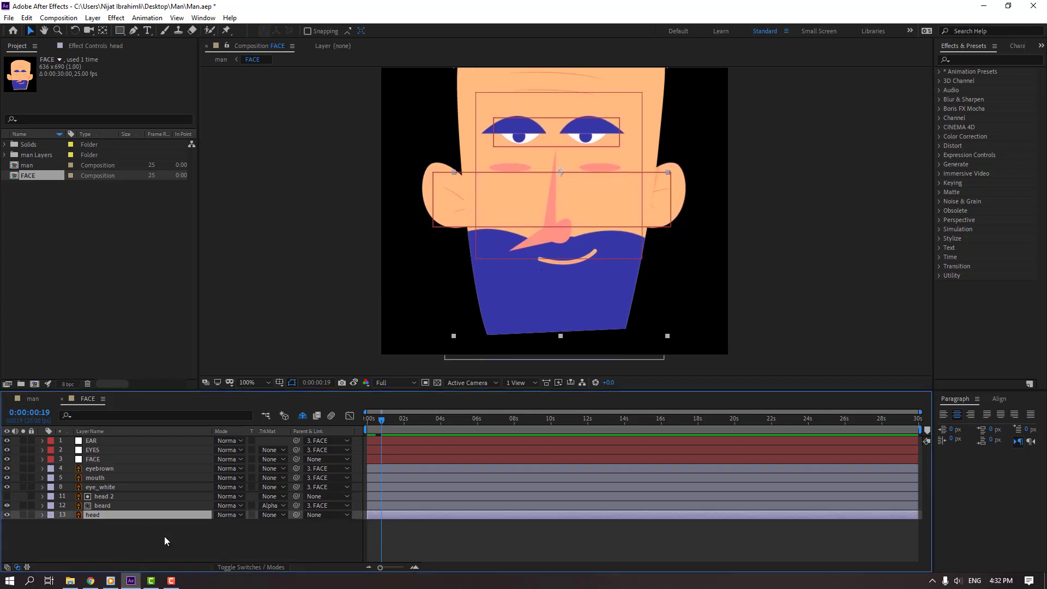
{"action": "left_click", "coordinate": [243, 567]}
{"action": "key", "text": "Delete"}
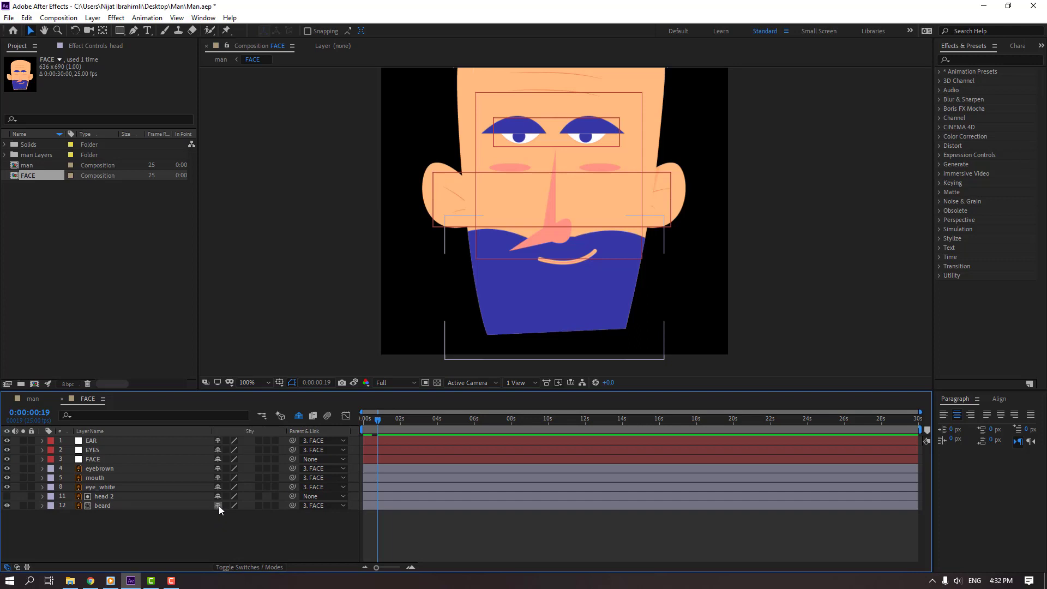
{"action": "left_click", "coordinate": [218, 505]}
{"action": "left_click", "coordinate": [216, 497]}
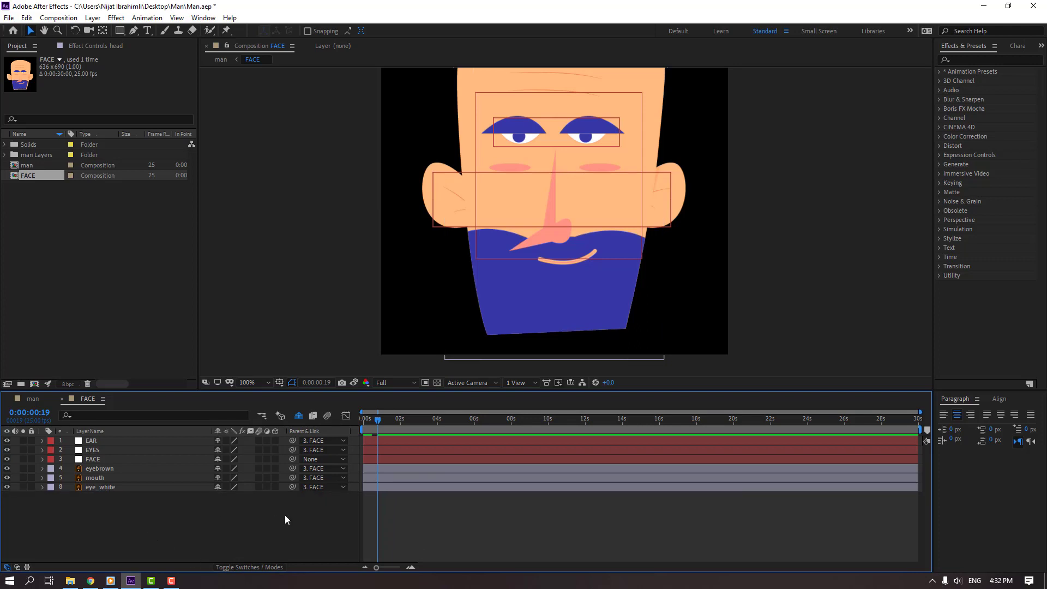
- Hide the mouth layer from the timeline by marking it shy, keeping the nulls, eyebrown and eye_white layers listed
{"action": "left_click", "coordinate": [93, 459]}
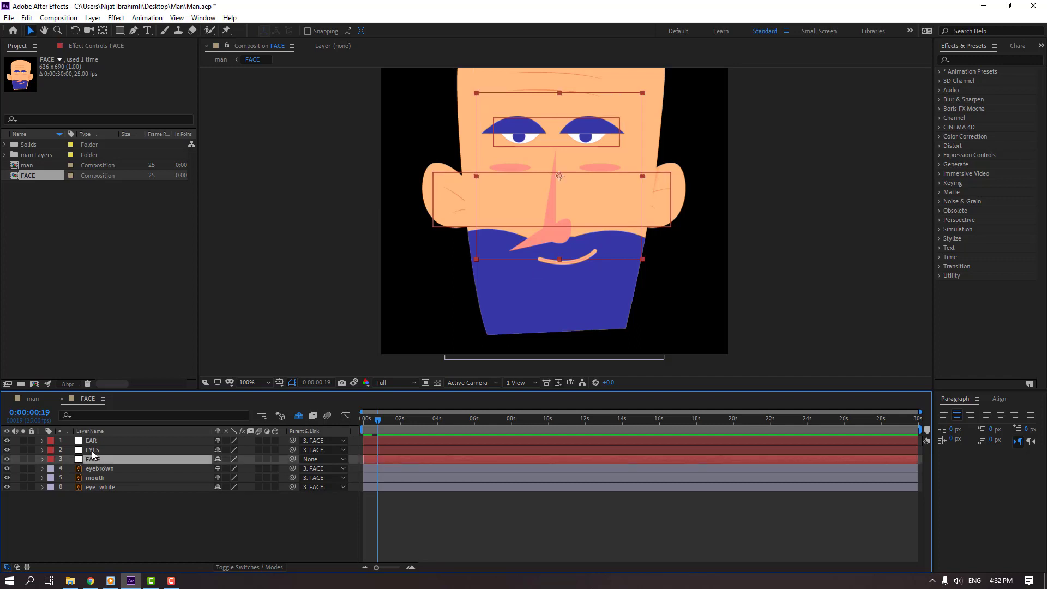
{"action": "left_click", "coordinate": [93, 450], "text": "shift"}
{"action": "left_click", "coordinate": [91, 441], "text": "shift"}
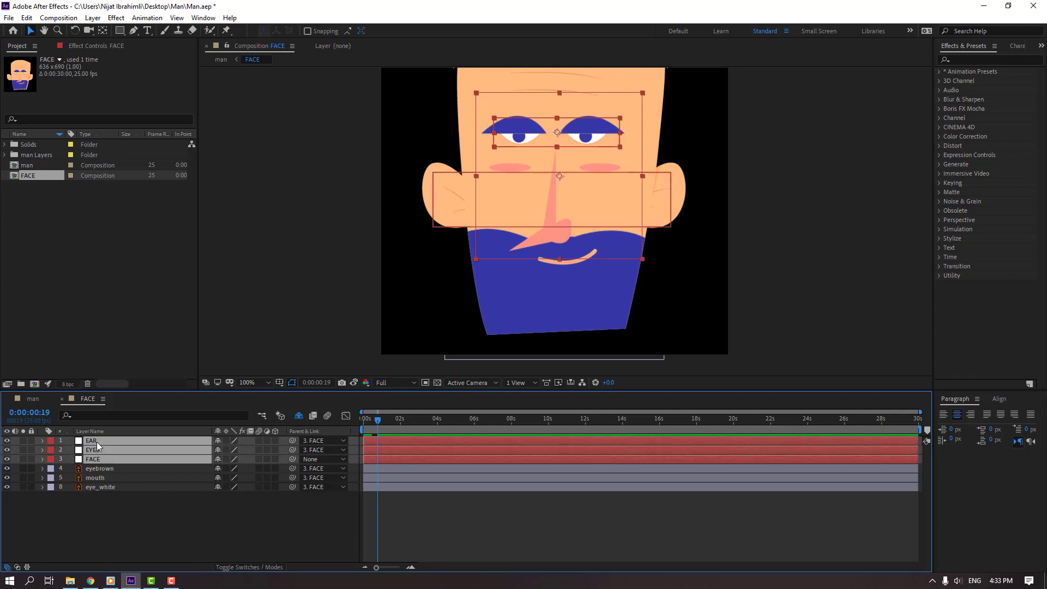
{"action": "left_click", "coordinate": [106, 469]}
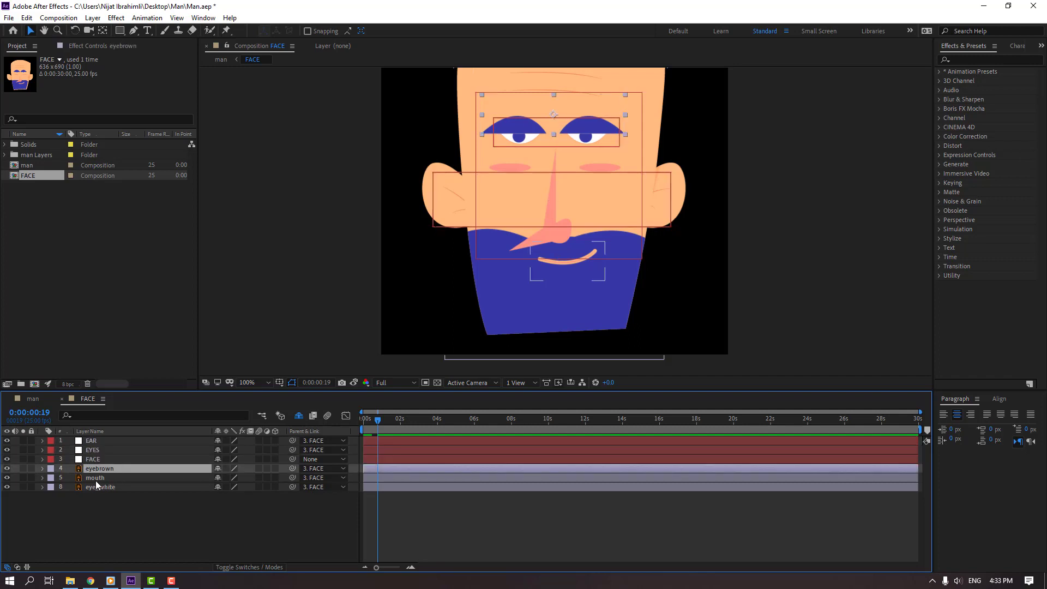
{"action": "left_click", "coordinate": [96, 478]}
{"action": "left_click", "coordinate": [218, 478]}
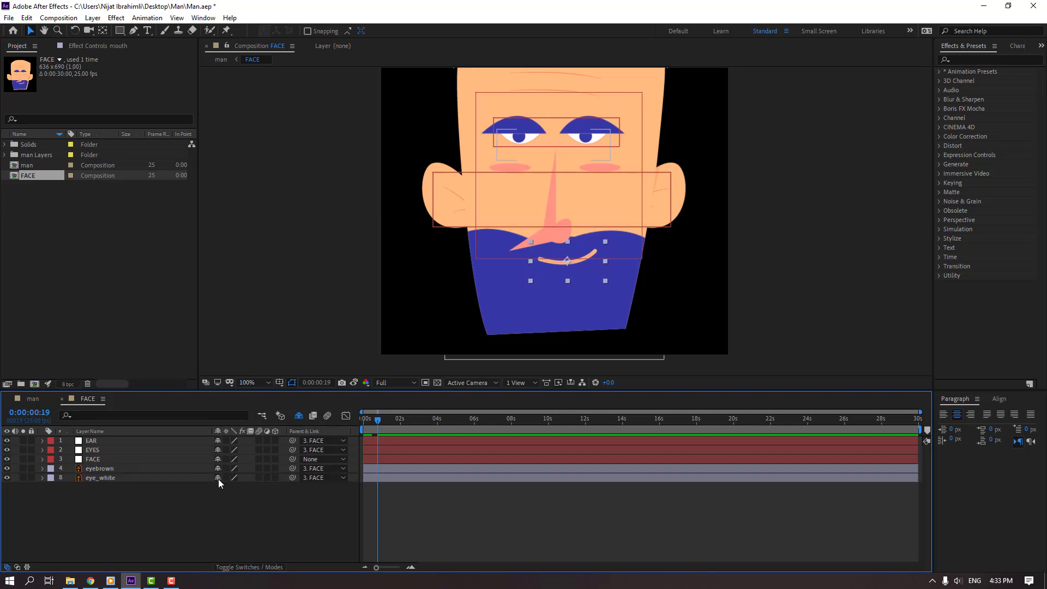
{"action": "left_click", "coordinate": [93, 459]}
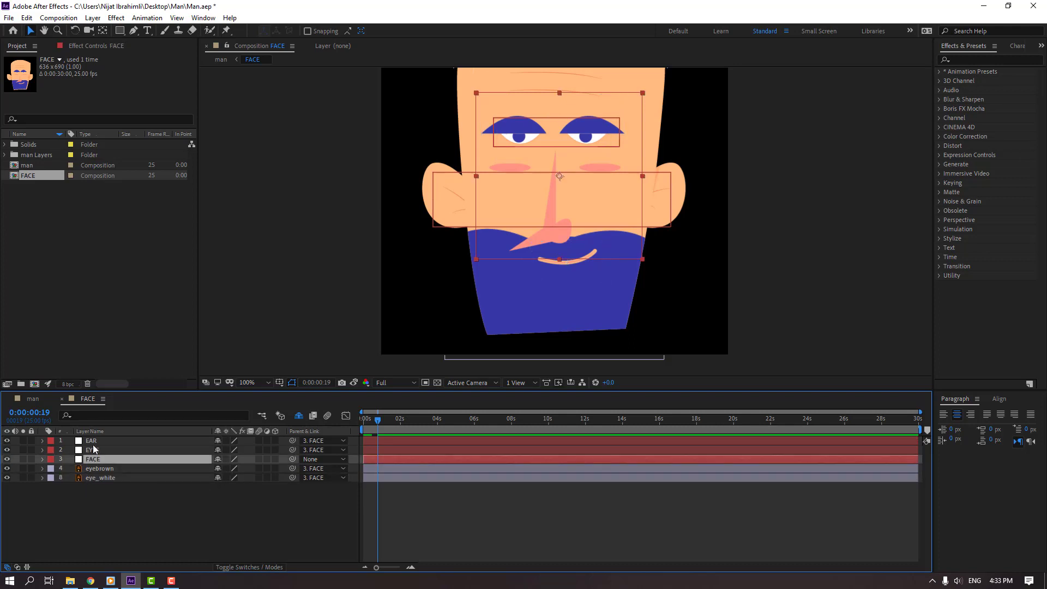
{"action": "left_click", "coordinate": [91, 441], "text": "ctrl"}
{"action": "left_click", "coordinate": [93, 450], "text": "ctrl"}
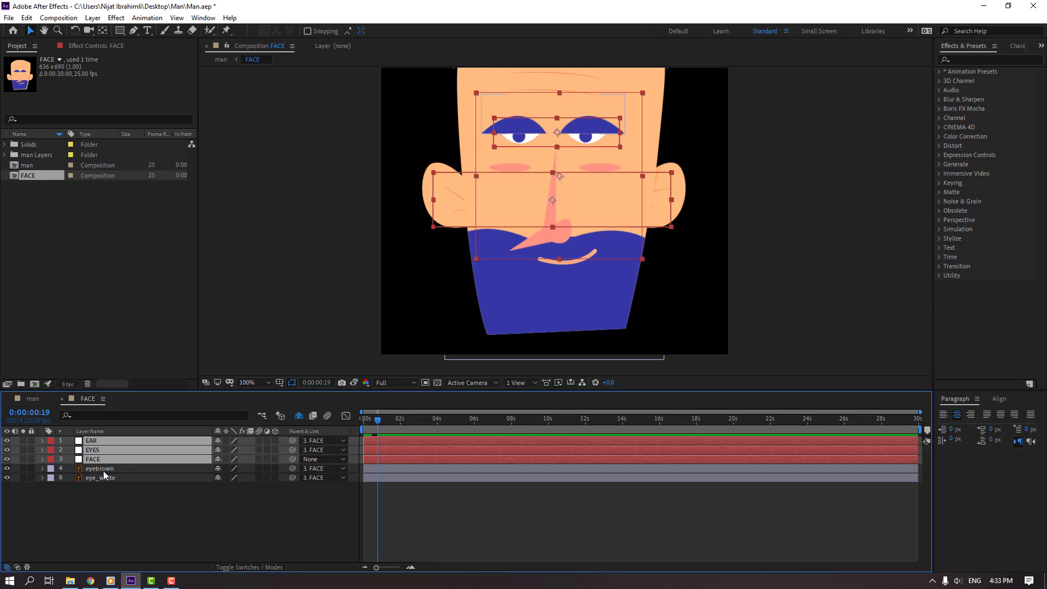
{"action": "left_click", "coordinate": [104, 471]}
{"action": "left_click", "coordinate": [105, 478]}
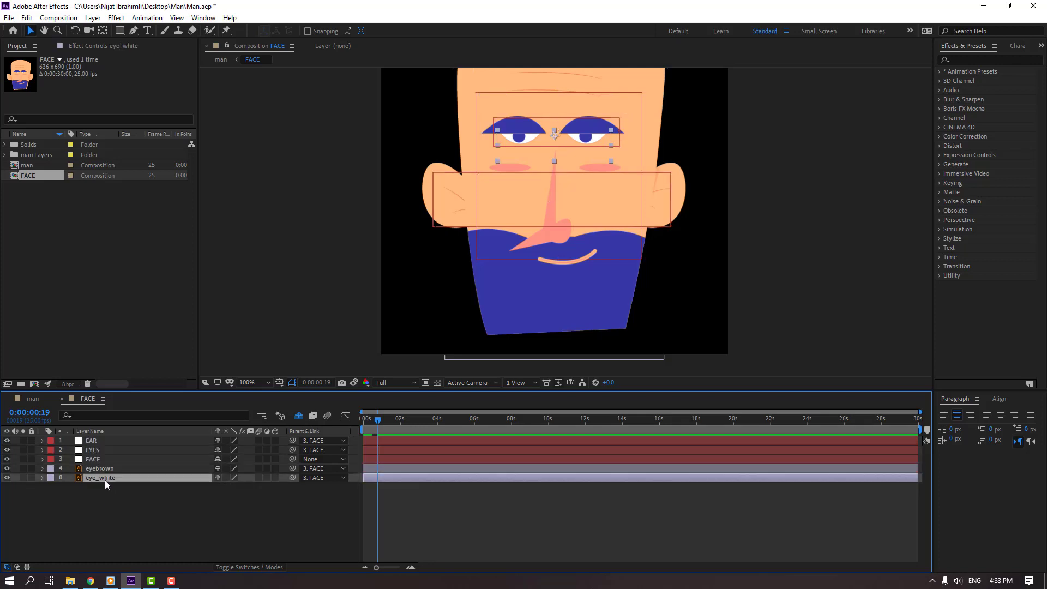
{"action": "left_click", "coordinate": [156, 537]}
- Copy the eye_white layer's Scale blink keyframes and paste them at about 2, 4 and 6 seconds
{"action": "left_click", "coordinate": [106, 477]}
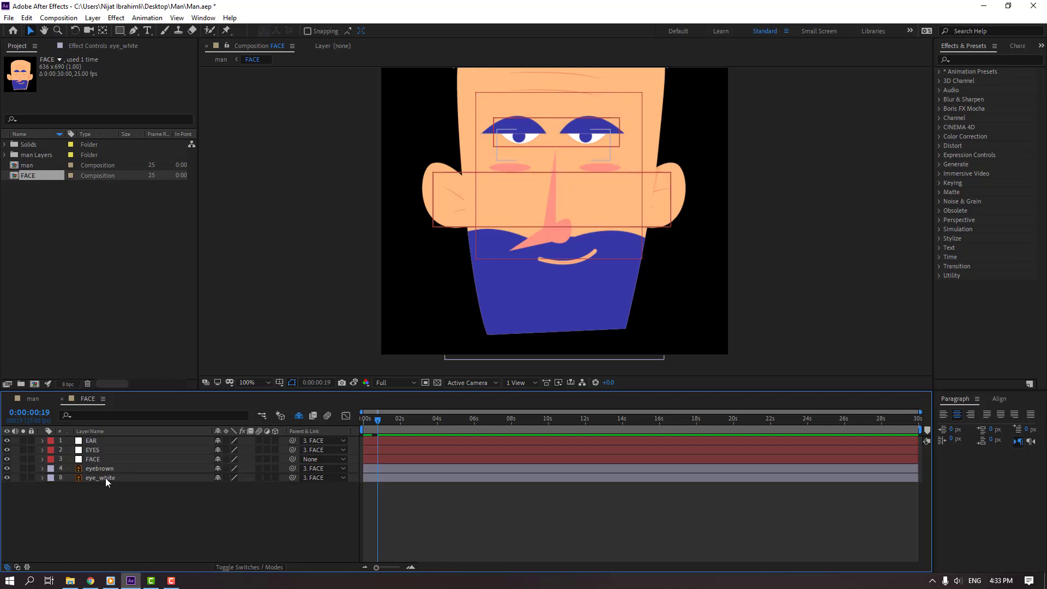
{"action": "key", "text": "s"}
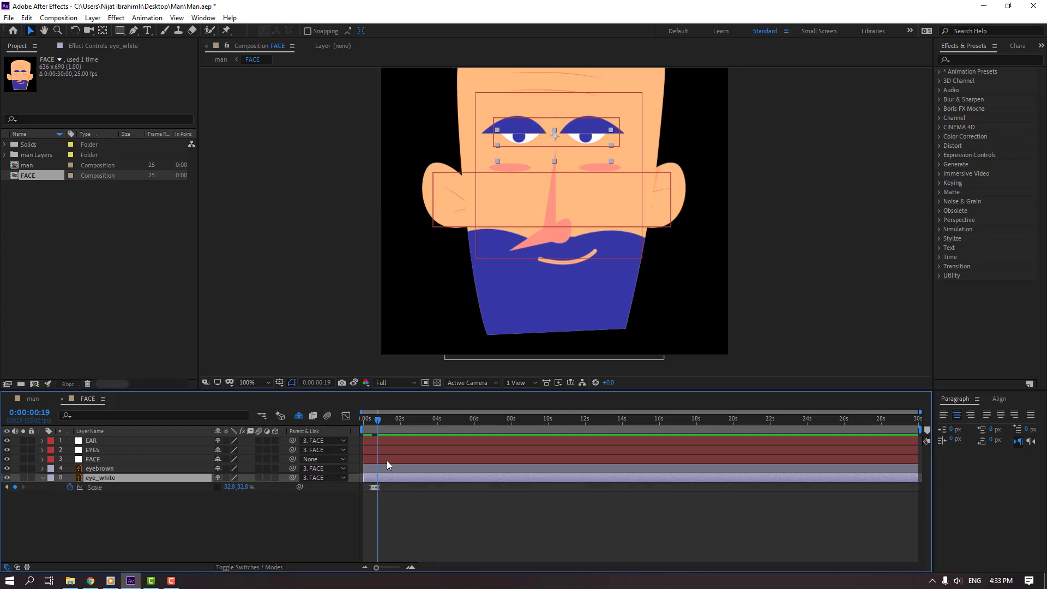
{"action": "left_click", "coordinate": [374, 487]}
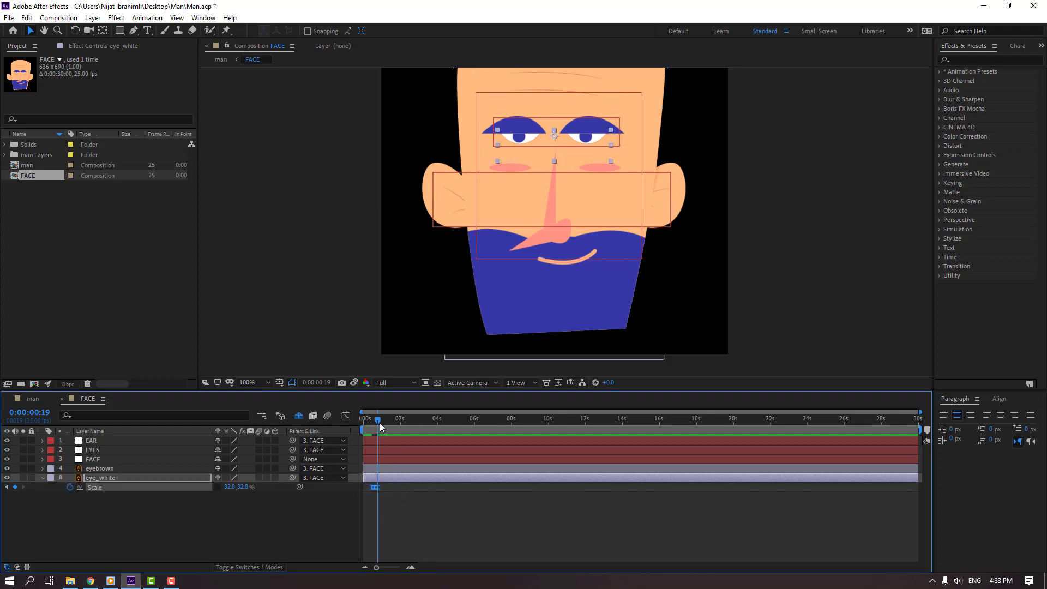
{"action": "left_click_drag", "start_coordinate": [380, 425], "coordinate": [491, 421]}
{"action": "key", "text": "ctrl+v"}
{"action": "key", "text": "ctrl+v"}
{"action": "key", "text": "ctrl+v"}
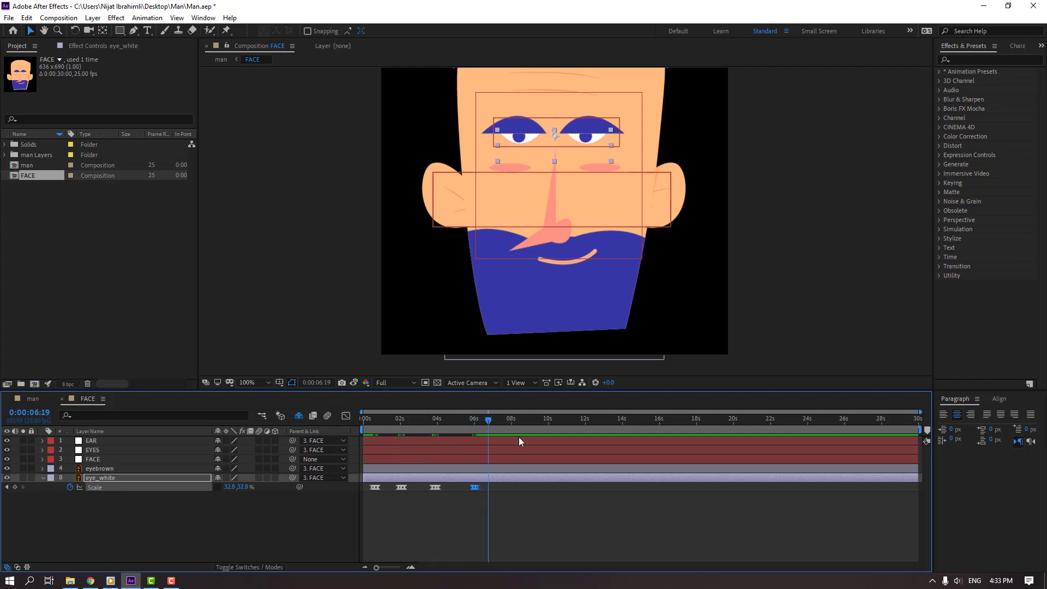
- End the FACE composition's work area at 0:00:06:19 and trim the composition to it
{"action": "key", "text": "n"}
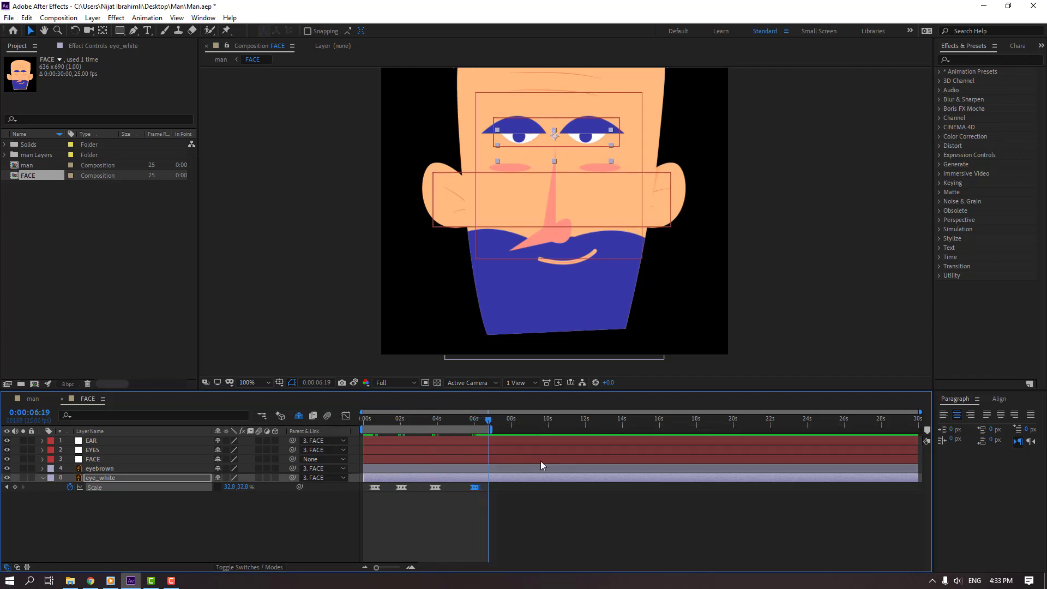
{"action": "right_click", "coordinate": [460, 432]}
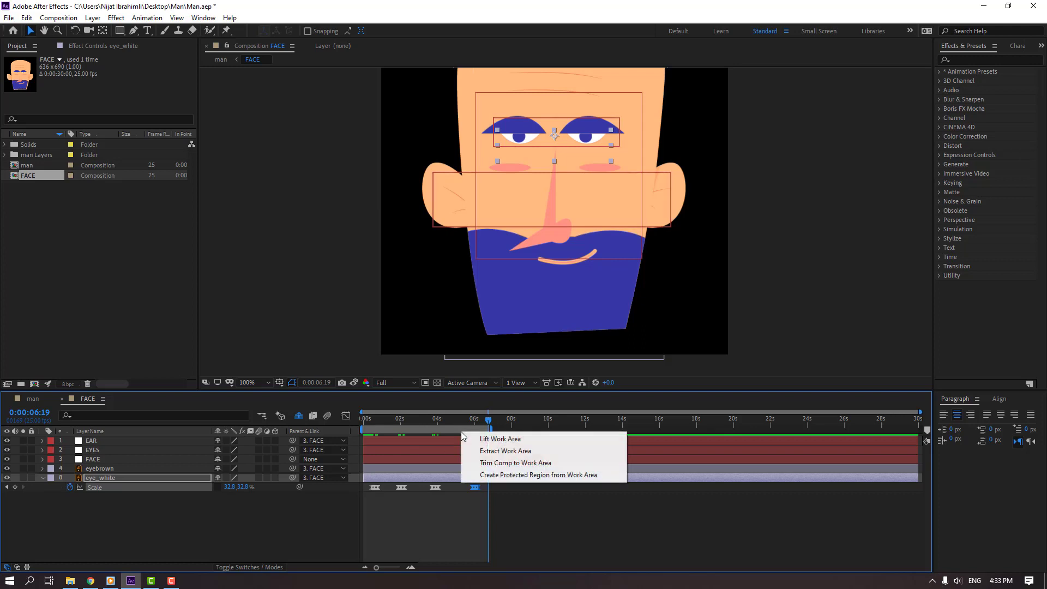
{"action": "left_click", "coordinate": [554, 464]}
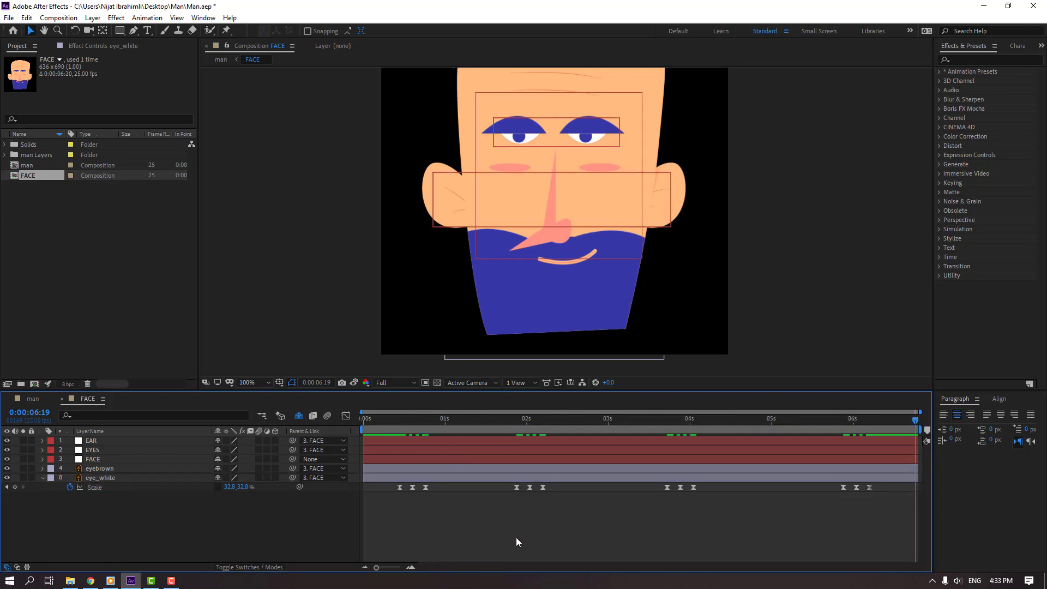
- Preview the repeated blinks in the FACE composition and return to its first frame
{"action": "key", "text": "space"}
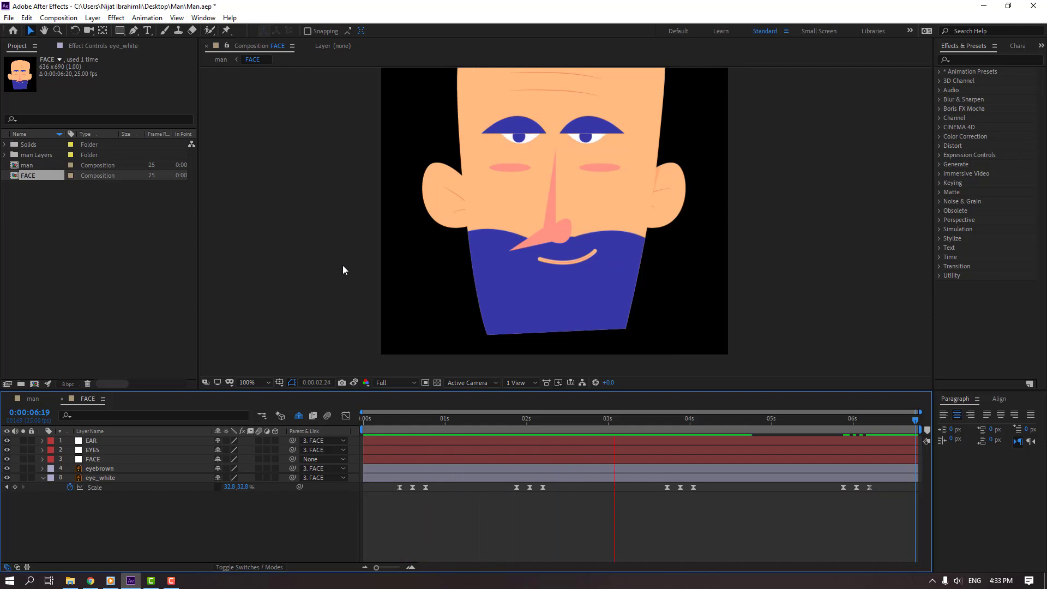
{"action": "left_click_drag", "start_coordinate": [406, 416], "coordinate": [280, 454]}
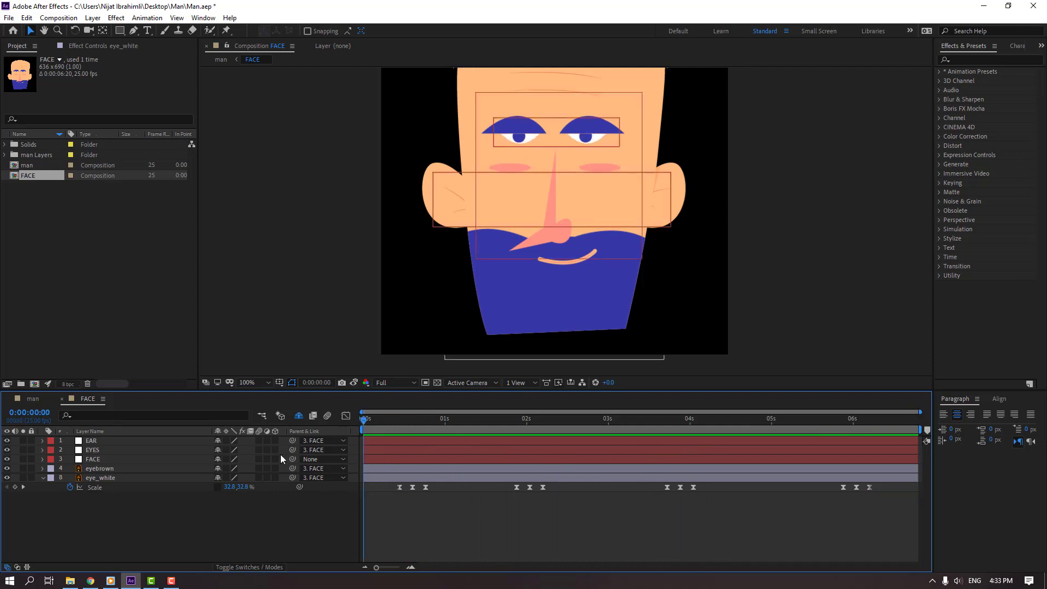
{"action": "left_click", "coordinate": [107, 468]}
{"action": "key", "text": "Return"}
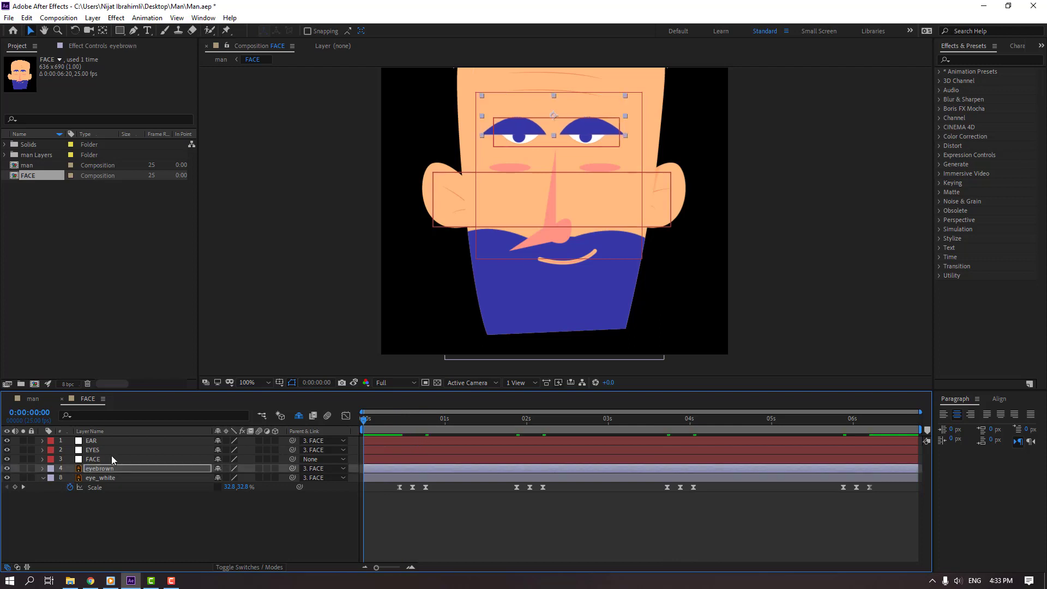
{"action": "key", "text": "space"}
{"action": "key", "text": "space"}
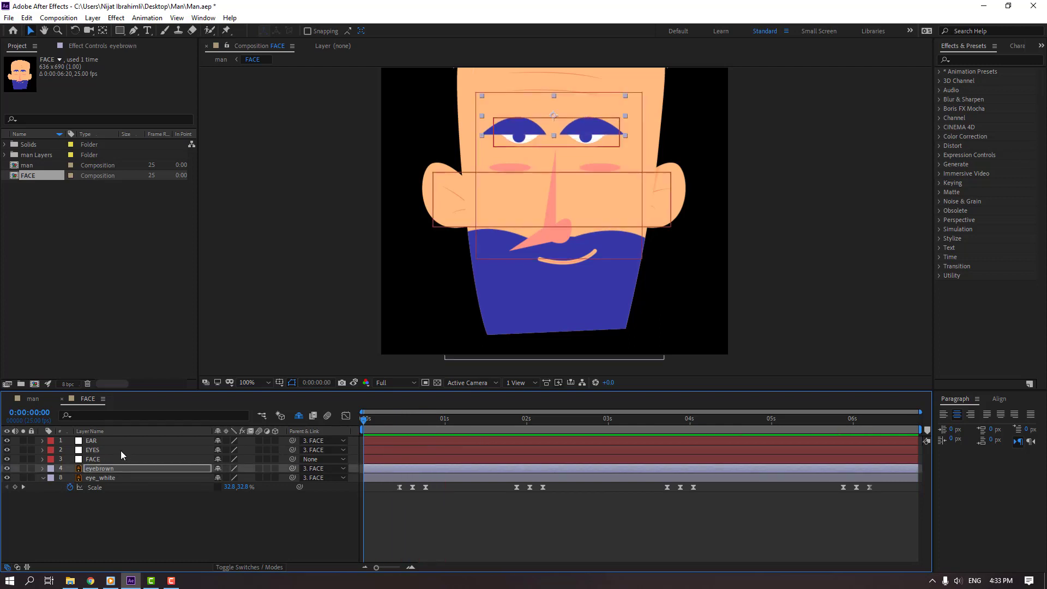
- Shorten the man composition's work area to the end of the FACE layer and trim the composition to it
{"action": "left_click", "coordinate": [34, 400]}
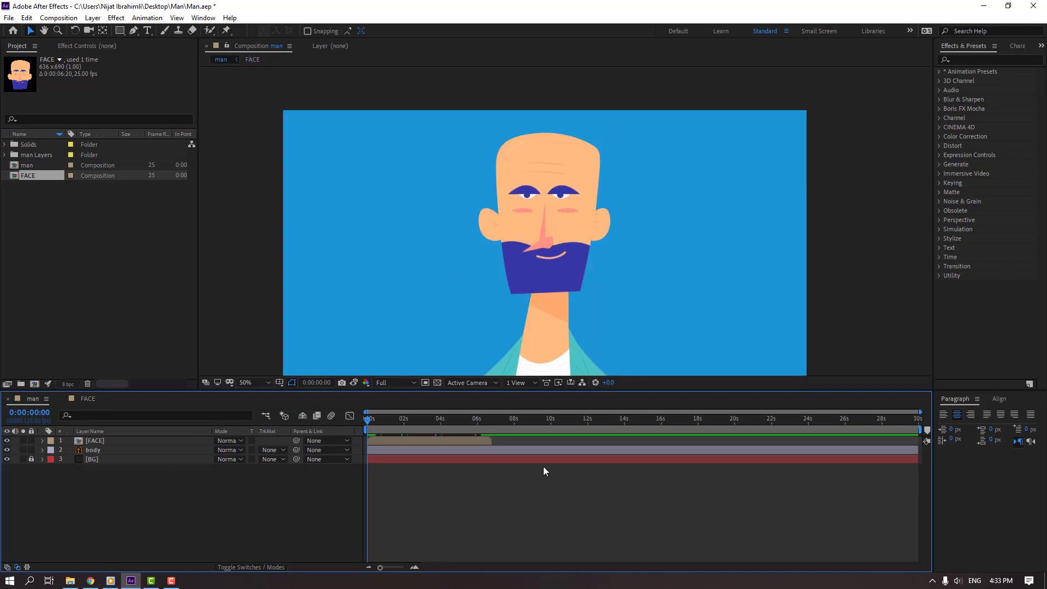
{"action": "left_click_drag", "start_coordinate": [919, 430], "coordinate": [495, 434]}
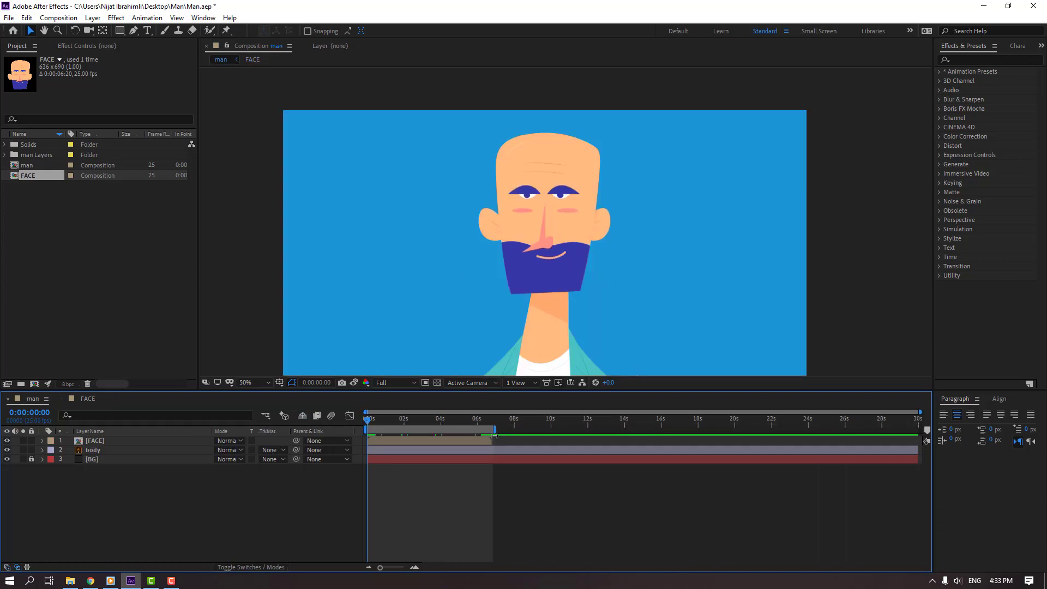
{"action": "right_click", "coordinate": [480, 430]}
{"action": "left_click", "coordinate": [531, 460]}
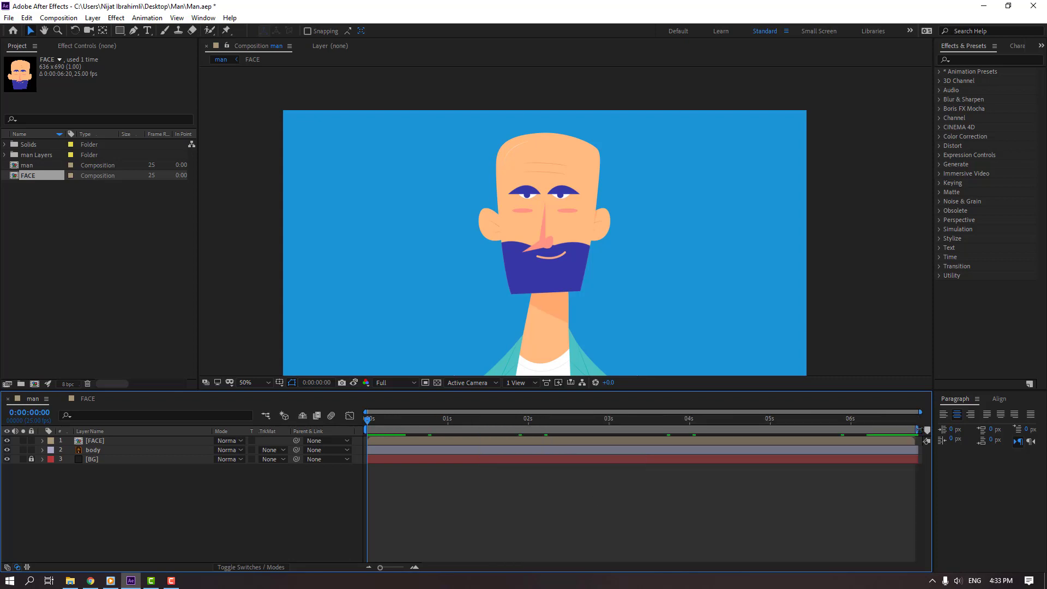
{"action": "right_click", "coordinate": [901, 428]}
{"action": "left_click", "coordinate": [904, 461]}
- Move the FACE layer's anchor point down to the chin where the head meets the neck, using the Pan Behind tool
{"action": "left_click", "coordinate": [109, 441]}
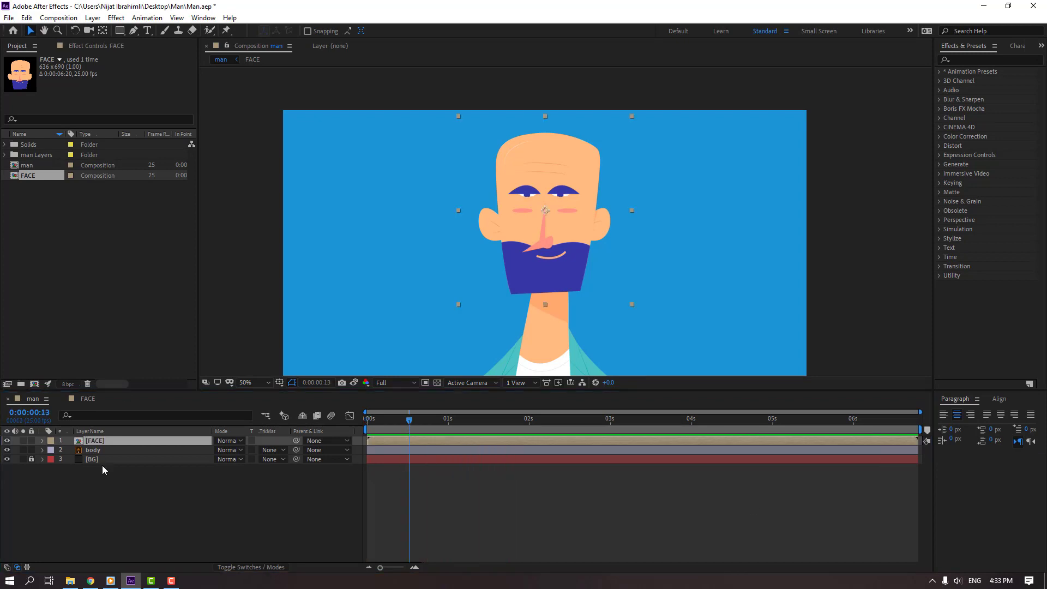
{"action": "left_click", "coordinate": [102, 31]}
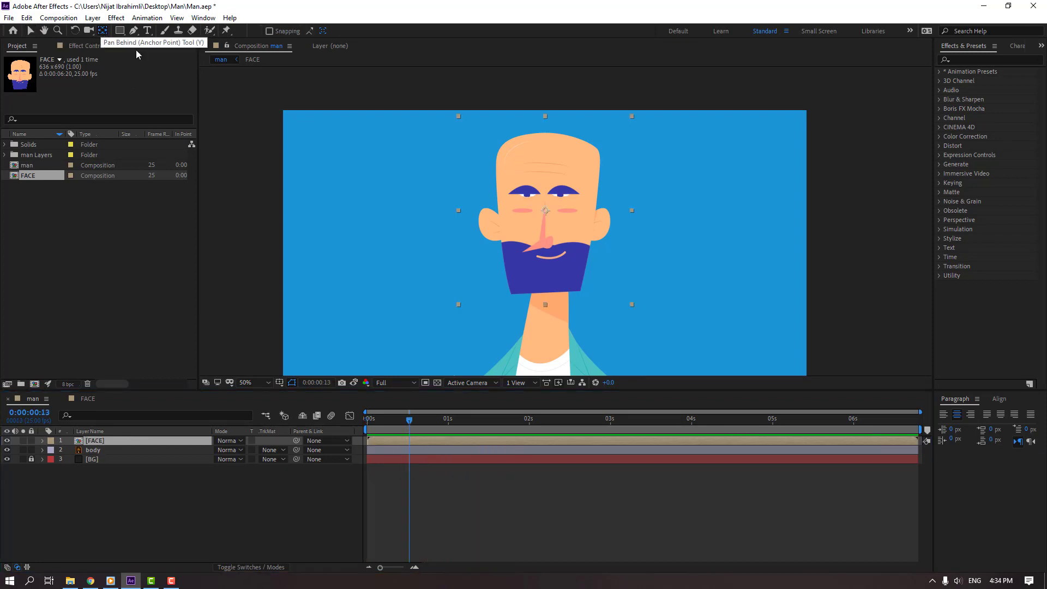
{"action": "left_click_drag", "start_coordinate": [546, 224], "coordinate": [553, 296]}
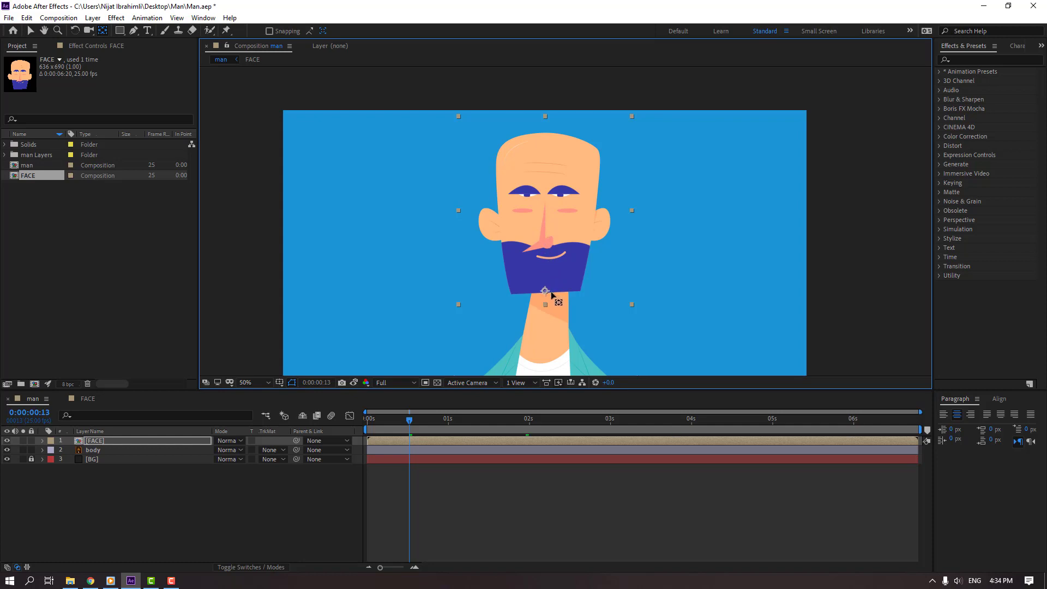
- Open the FACE composition, fit it in the viewer and collapse the eye_white layer's properties
{"action": "key", "text": "v"}
{"action": "left_click", "coordinate": [83, 400]}
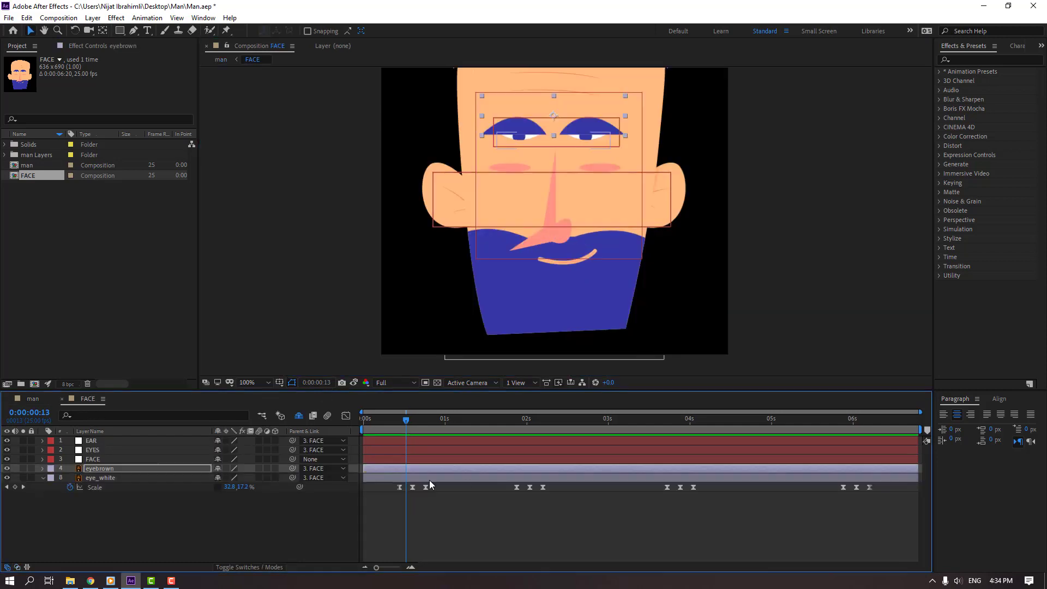
{"action": "left_click", "coordinate": [253, 385]}
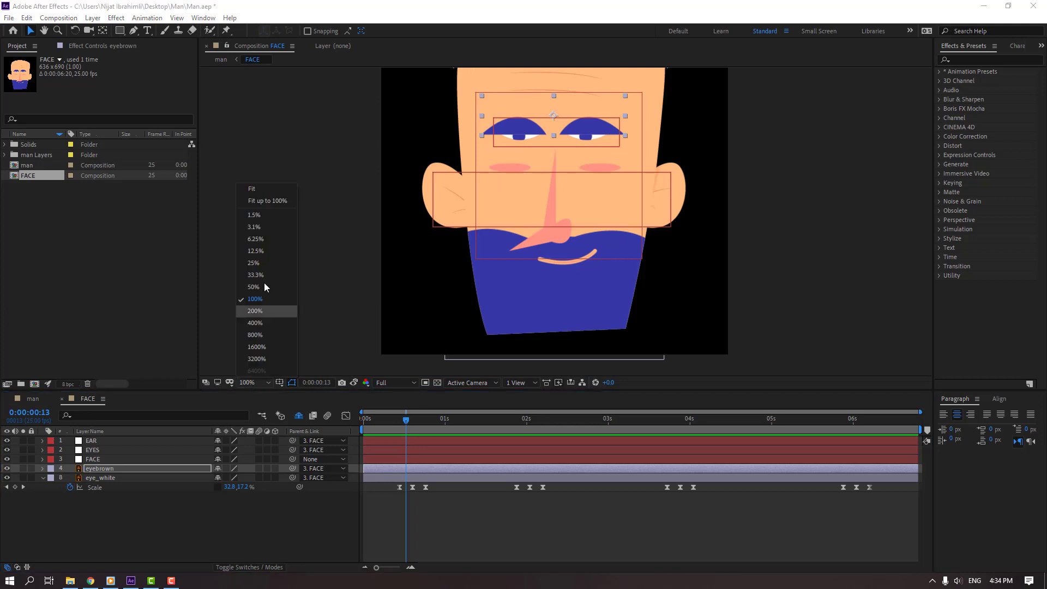
{"action": "left_click", "coordinate": [260, 213]}
{"action": "left_click", "coordinate": [42, 477]}
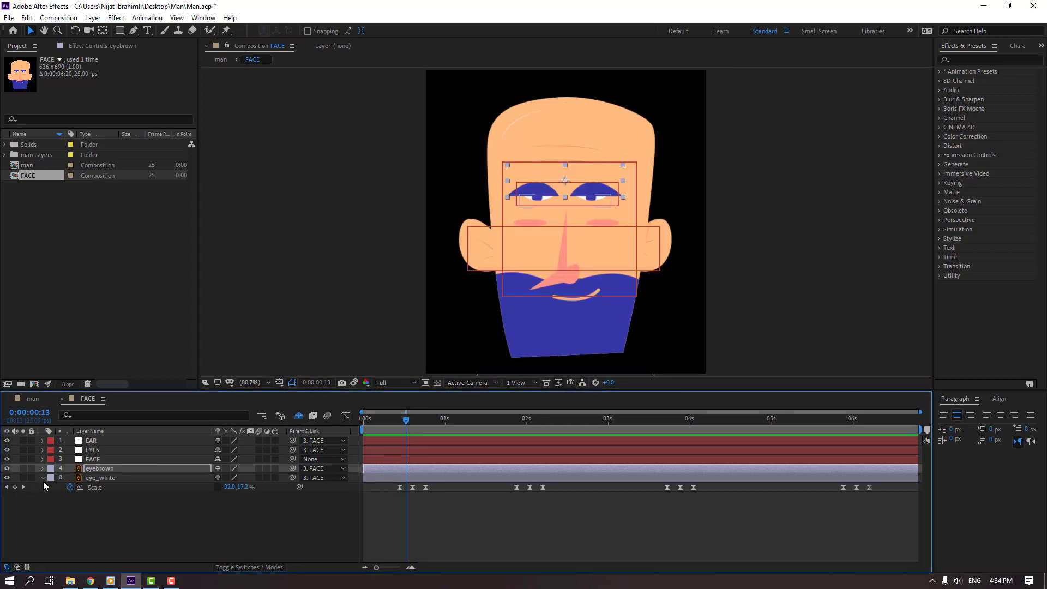
{"action": "left_click", "coordinate": [127, 538]}
- Keyframe the FACE null's position at 0:00:00:09 and shift it sideways to X 346 at 0:00:00:17
{"action": "left_click", "coordinate": [92, 459]}
{"action": "left_click_drag", "start_coordinate": [364, 419], "coordinate": [392, 421]}
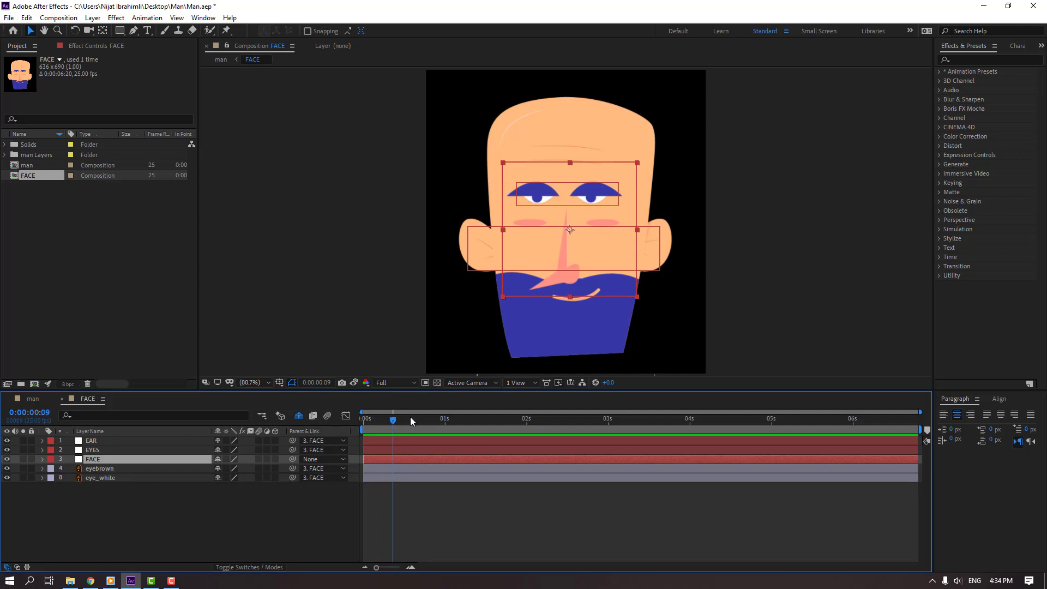
{"action": "key", "text": "alt+shift+p"}
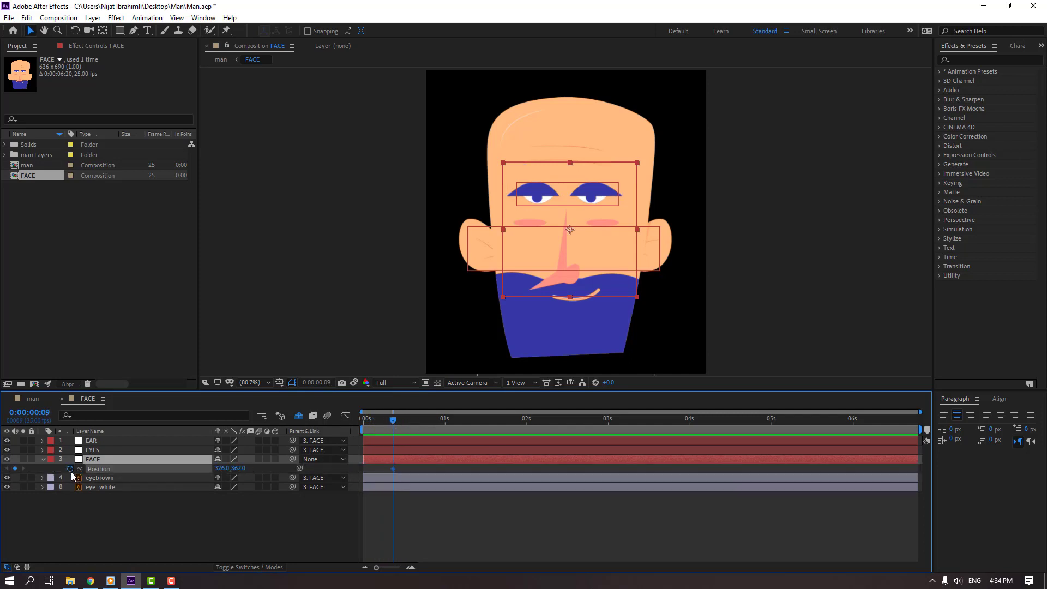
{"action": "left_click_drag", "start_coordinate": [404, 420], "coordinate": [419, 420]}
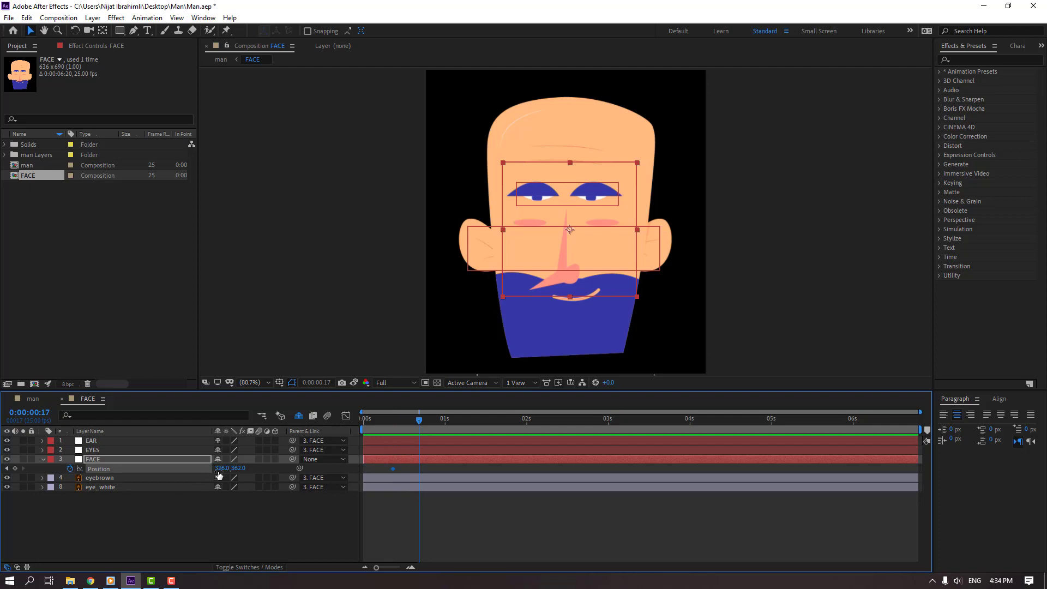
{"action": "left_click_drag", "start_coordinate": [218, 469], "coordinate": [230, 470]}
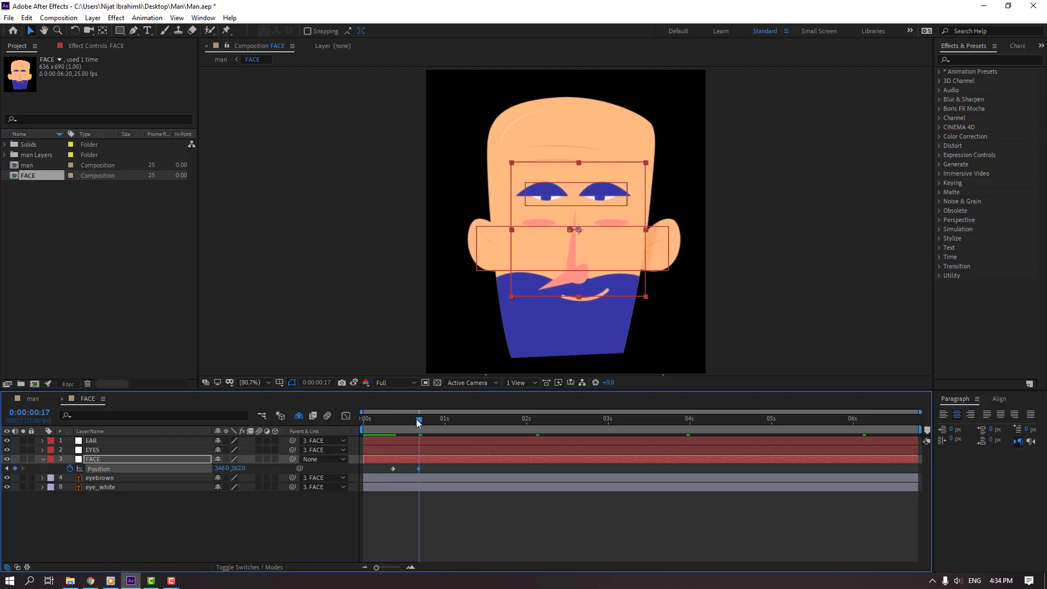
- Add a lowered position keyframe for the FACE null at 0:00:00:13 so the head dips mid-turn, and preview it
{"action": "mouse_move", "coordinate": [418, 422]}
{"action": "left_mouse_down"}
{"action": "mouse_move", "coordinate": [392, 423]}
{"action": "mouse_move", "coordinate": [406, 422]}
{"action": "left_mouse_up"}
{"action": "left_click_drag", "start_coordinate": [238, 467], "coordinate": [249, 467]}
{"action": "left_click_drag", "start_coordinate": [381, 422], "coordinate": [412, 424]}
{"action": "left_click", "coordinate": [483, 533]}
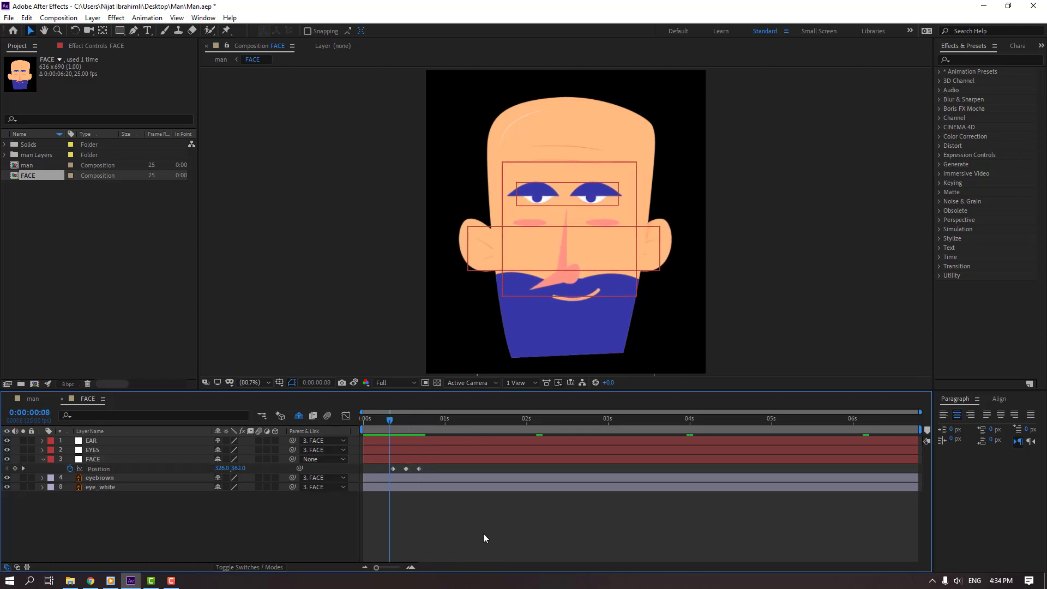
{"action": "key", "text": "space"}
- Apply Easy Ease to the FACE null's three position keyframes and spread them out so the last falls at 0:00:00:22
{"action": "left_click_drag", "start_coordinate": [428, 467], "coordinate": [388, 473]}
{"action": "right_click", "coordinate": [393, 468]}
{"action": "mouse_move", "coordinate": [508, 464]}
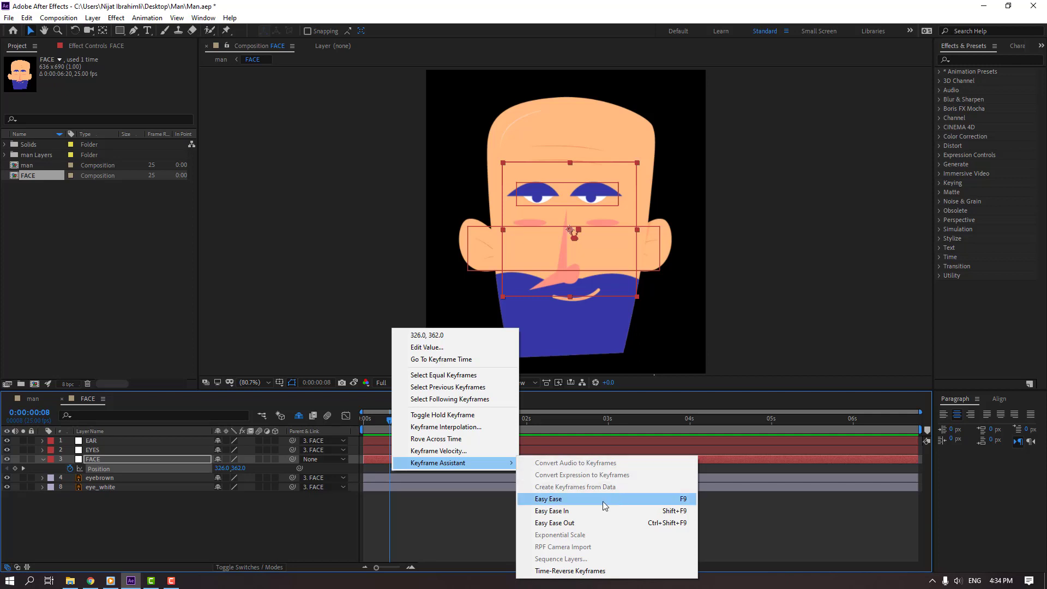
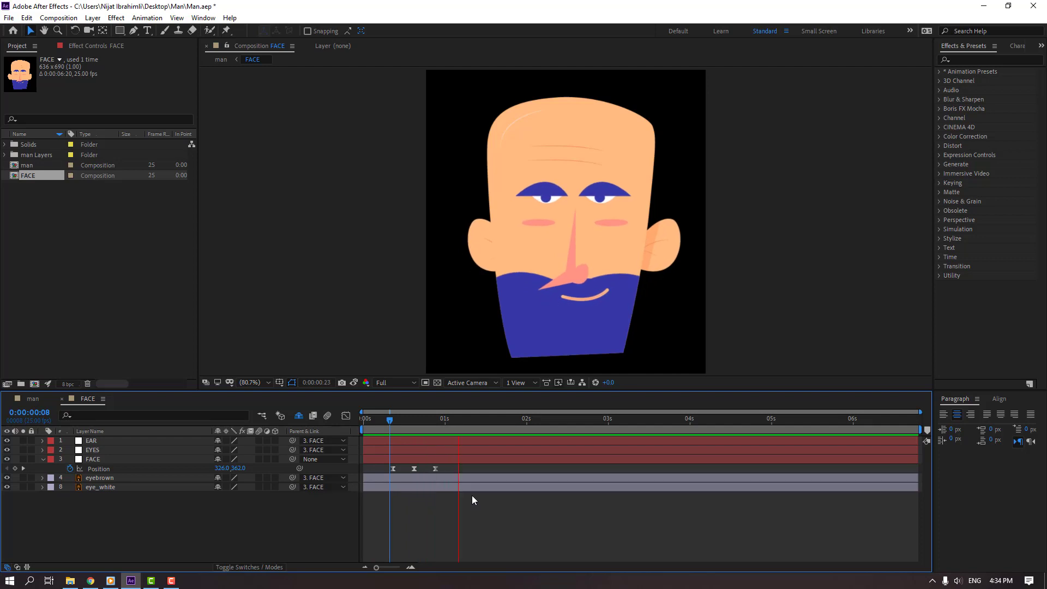
- Keyframe the EYES null's position at 0:00:00:09, shift it to X 53.5 at 0:00:00:22 and preview the glance
{"action": "left_click", "coordinate": [403, 418]}
{"action": "left_click_drag", "start_coordinate": [401, 423], "coordinate": [392, 420]}
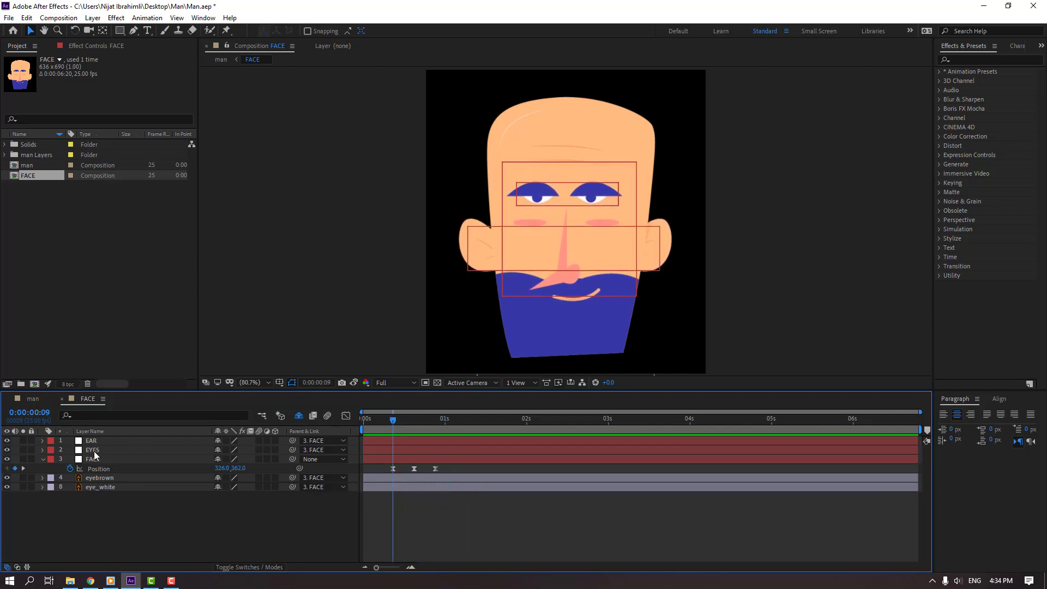
{"action": "left_click", "coordinate": [93, 450]}
{"action": "key", "text": "p"}
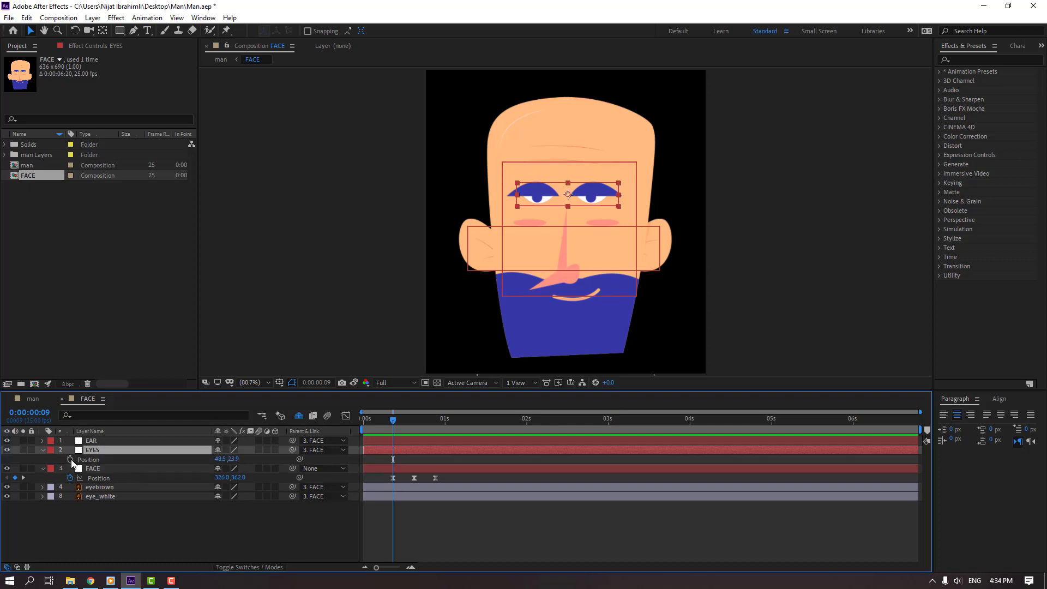
{"action": "left_click", "coordinate": [70, 460]}
{"action": "left_click_drag", "start_coordinate": [396, 423], "coordinate": [436, 429]}
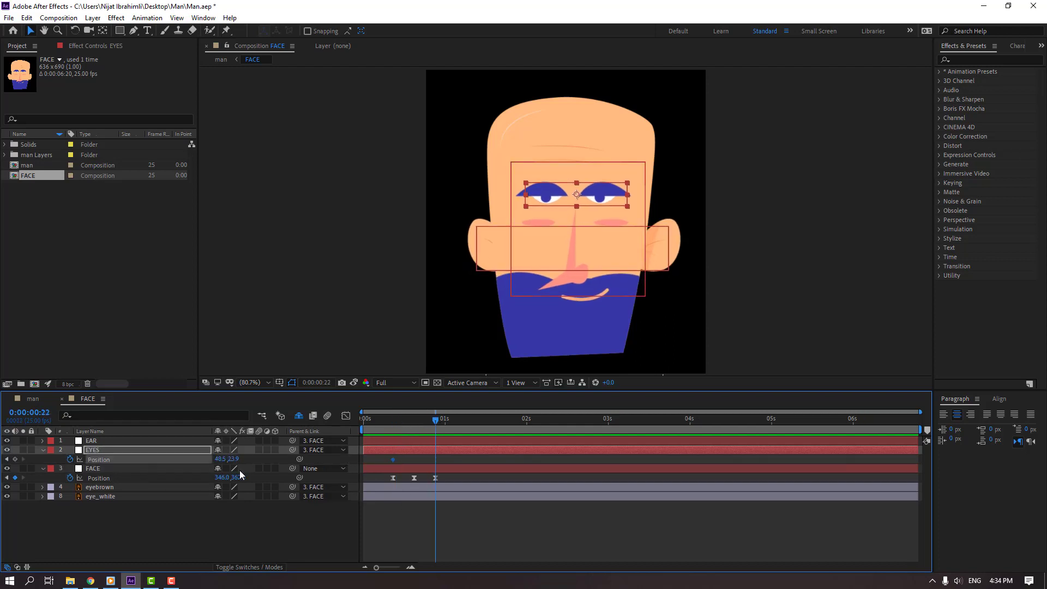
{"action": "left_click_drag", "start_coordinate": [220, 459], "coordinate": [224, 459]}
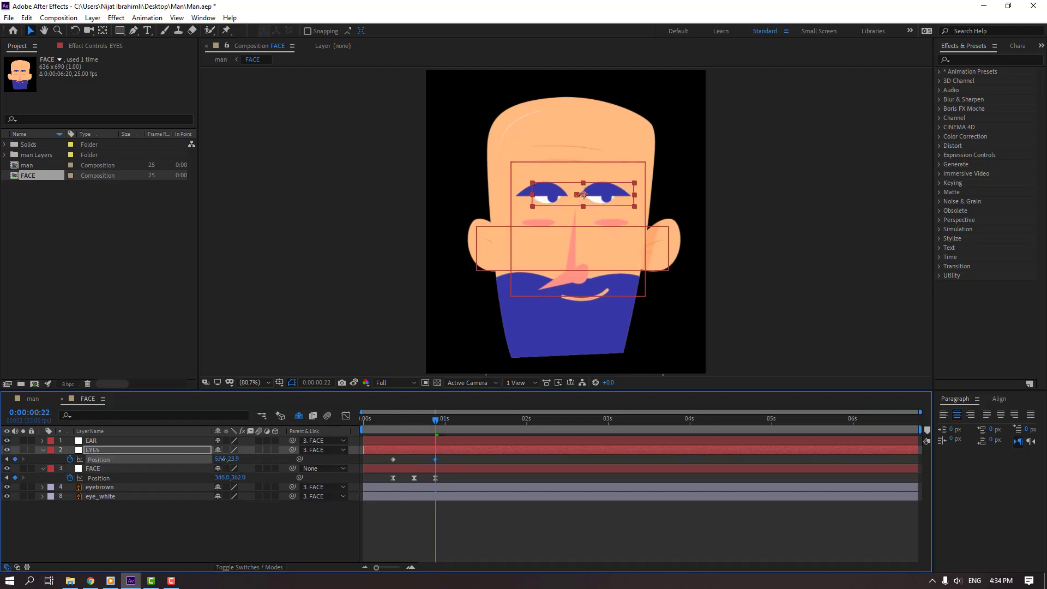
{"action": "left_click", "coordinate": [502, 551]}
{"action": "key", "text": "space"}
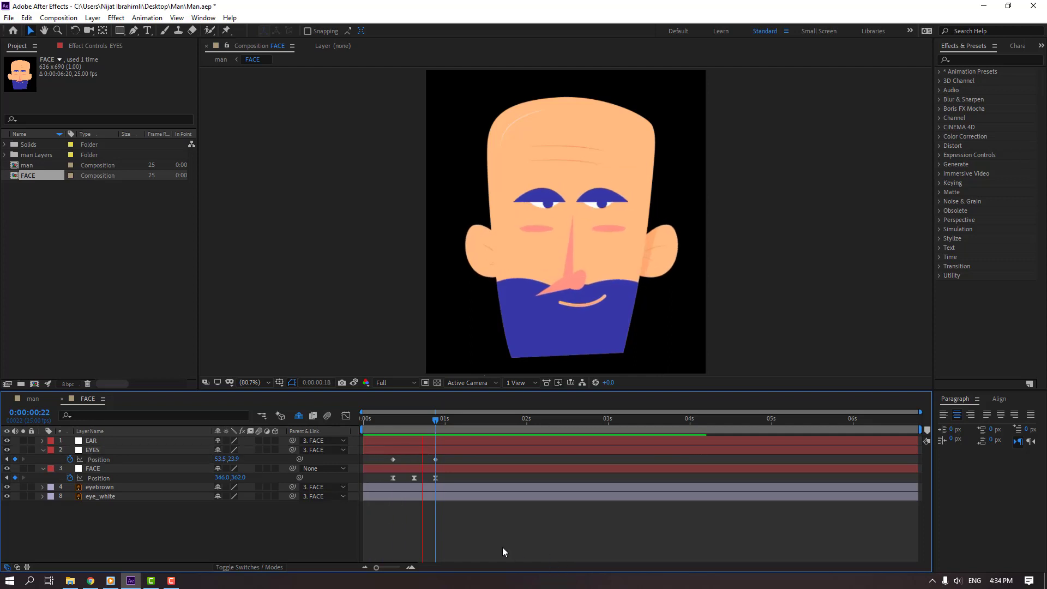
{"action": "key", "text": "space"}
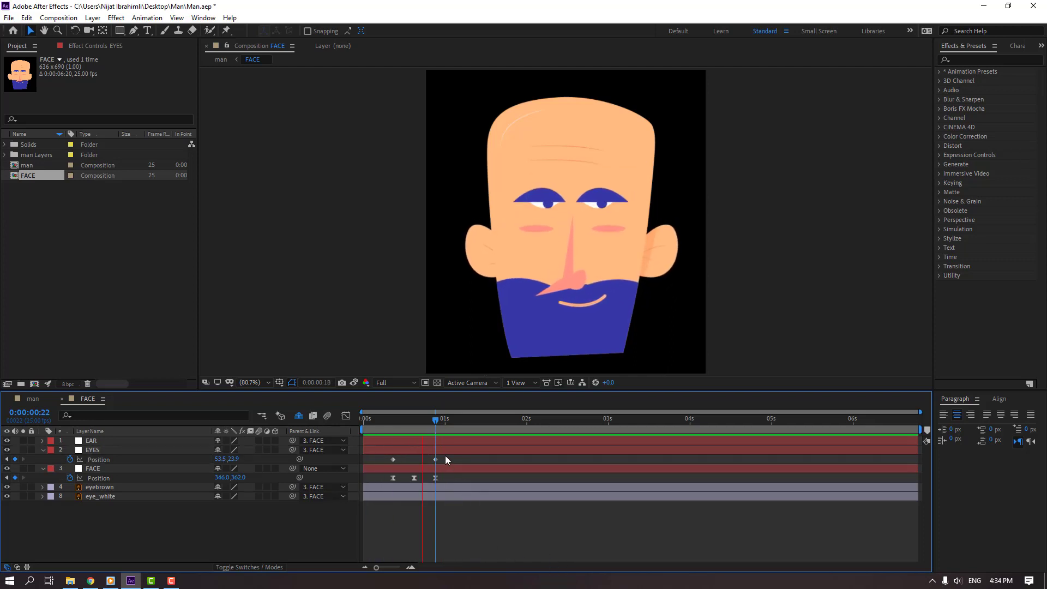
- Apply Easy Ease to both position keyframes of the EYES null
{"action": "left_click_drag", "start_coordinate": [446, 458], "coordinate": [397, 469]}
{"action": "right_click", "coordinate": [393, 459]}
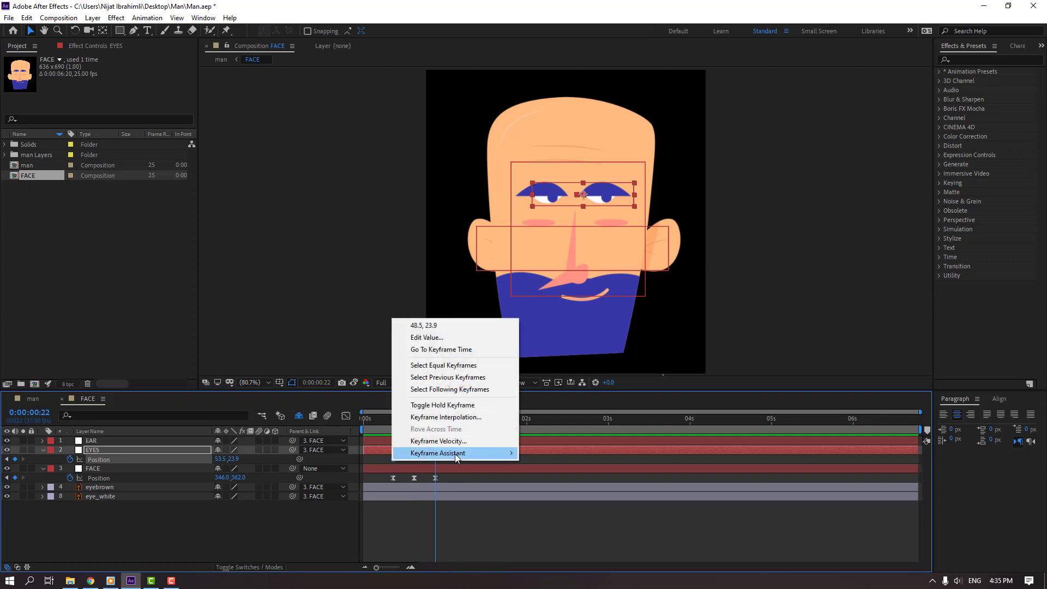
{"action": "mouse_move", "coordinate": [463, 453]}
{"action": "left_click", "coordinate": [546, 489]}
{"action": "left_click", "coordinate": [531, 512]}
- Play back the eased head turn at different zoom levels and examine how the eyes and eyebrows move during the blink
{"action": "key", "text": "space"}
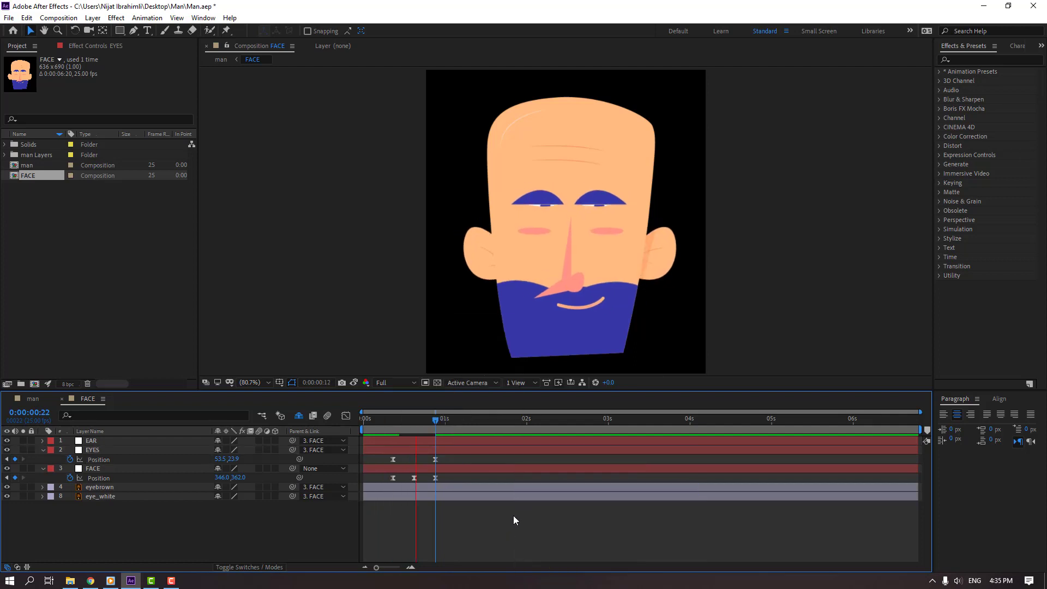
{"action": "key", "text": "space"}
{"action": "key", "text": "comma"}
{"action": "key", "text": "comma"}
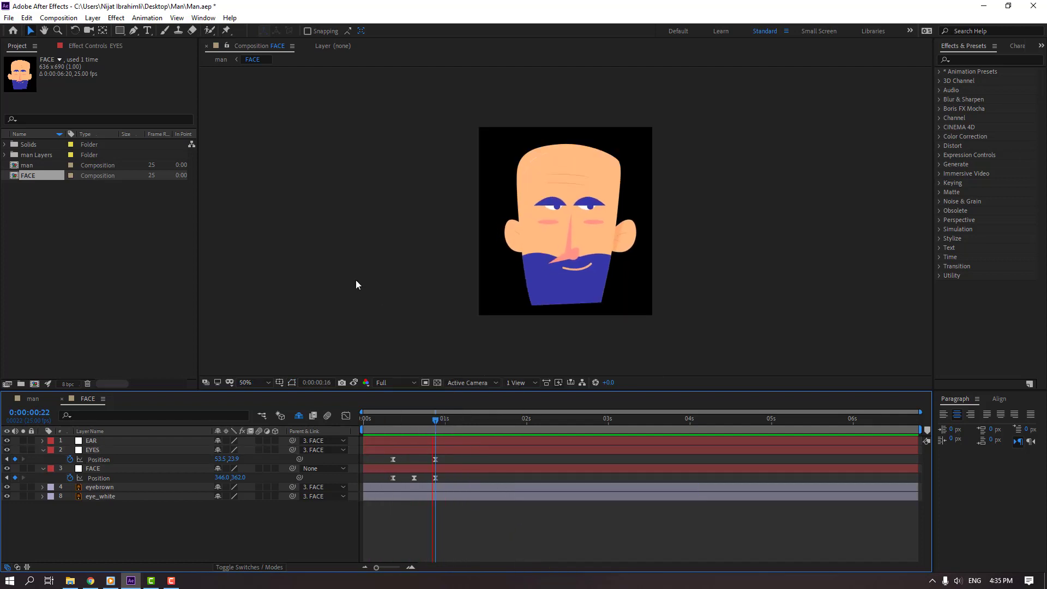
{"action": "key", "text": "period"}
{"action": "key", "text": "period"}
{"action": "key", "text": "space"}
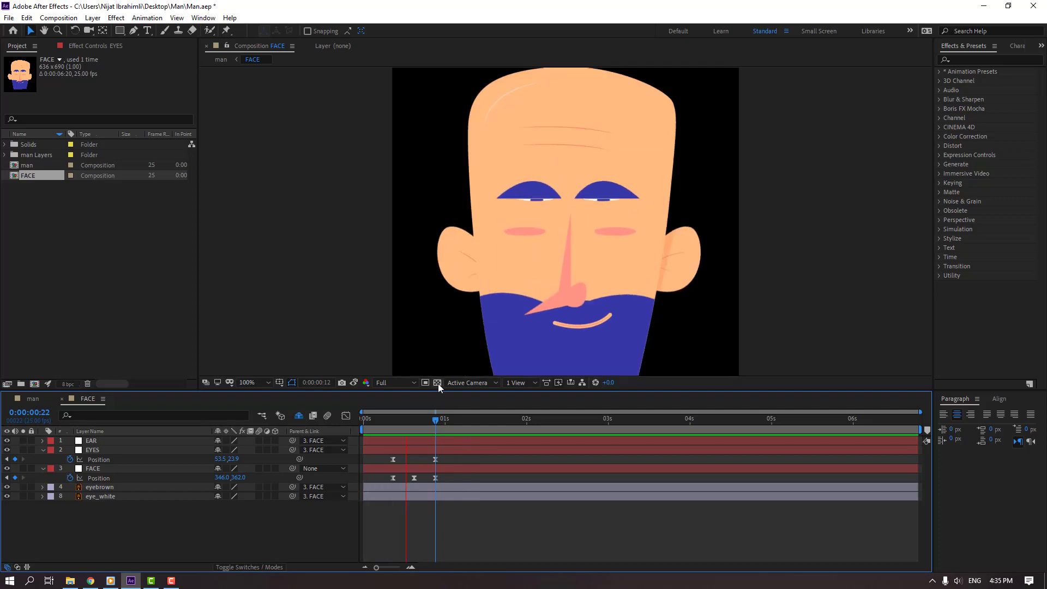
{"action": "left_click_drag", "start_coordinate": [387, 424], "coordinate": [412, 420]}
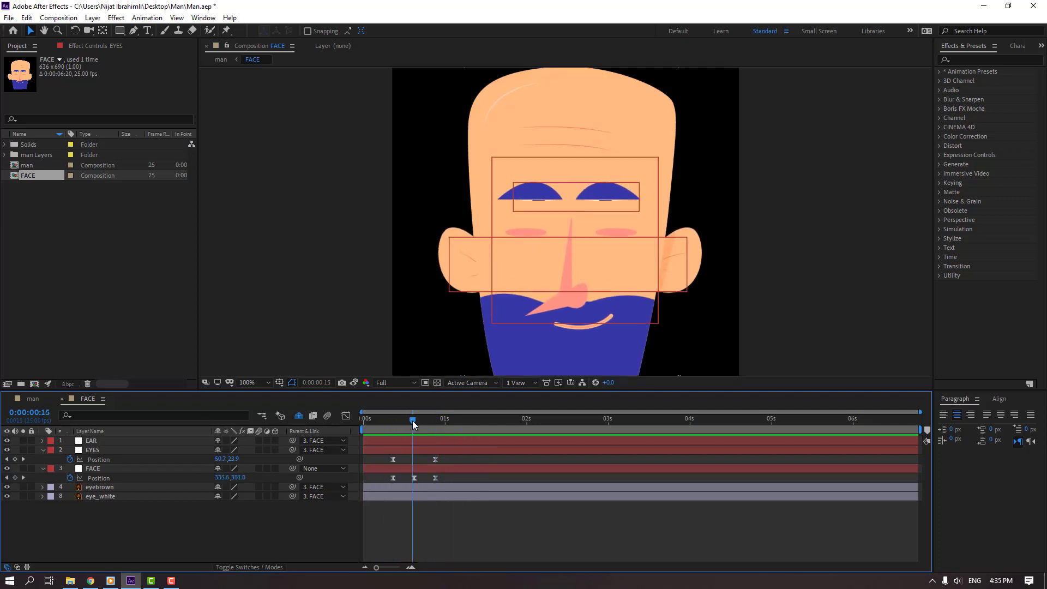
{"action": "left_click", "coordinate": [100, 485]}
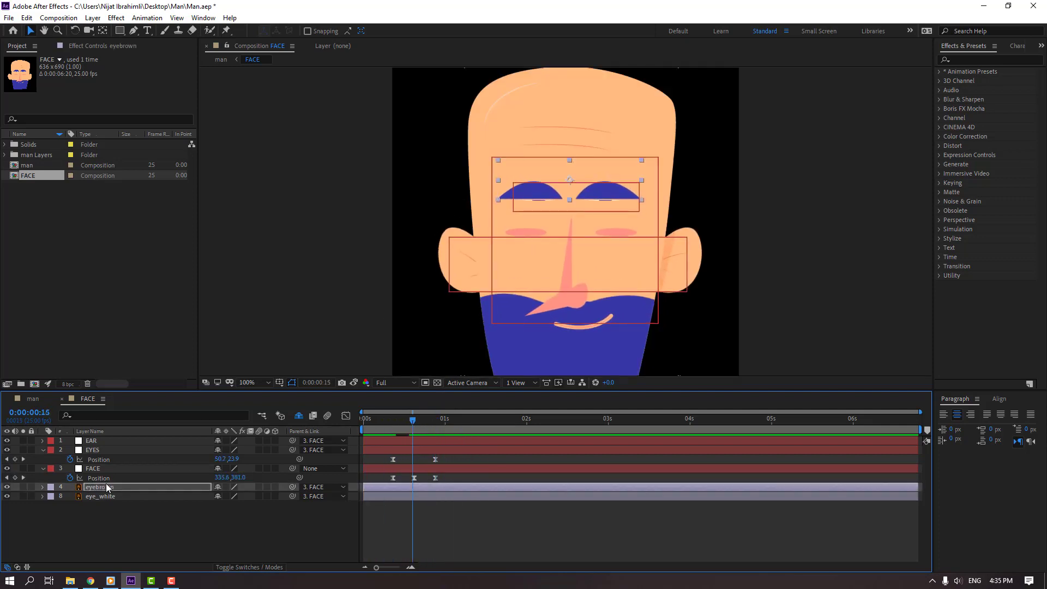
{"action": "key", "text": "space"}
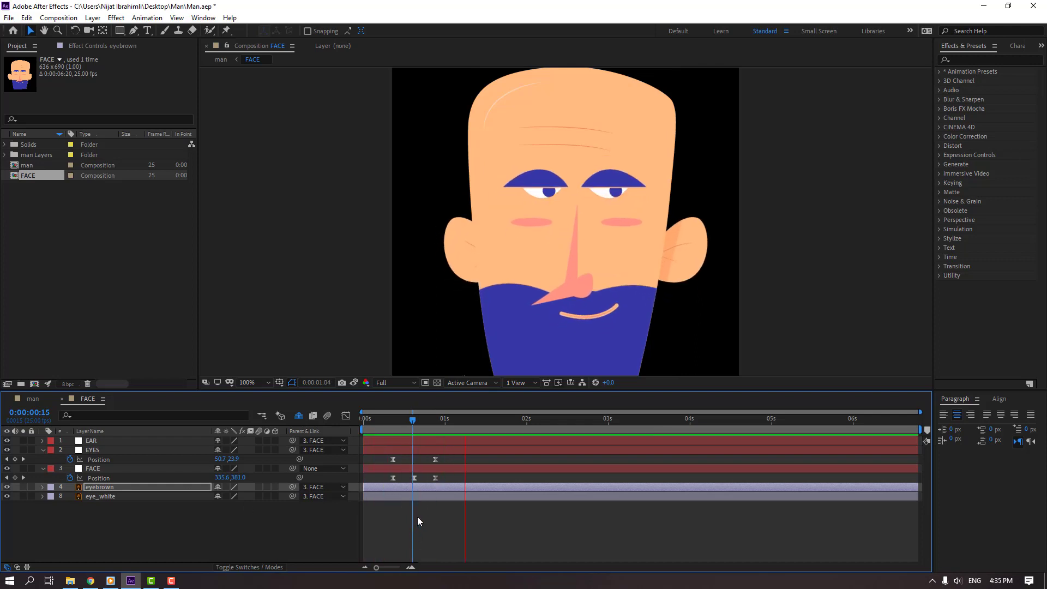
{"action": "key", "text": "space"}
- Keyframe the eyebrown layer's position at 0:00:00:10 and raise it to Y 3.2 at 0:00:00:22
{"action": "left_click_drag", "start_coordinate": [390, 420], "coordinate": [394, 420]}
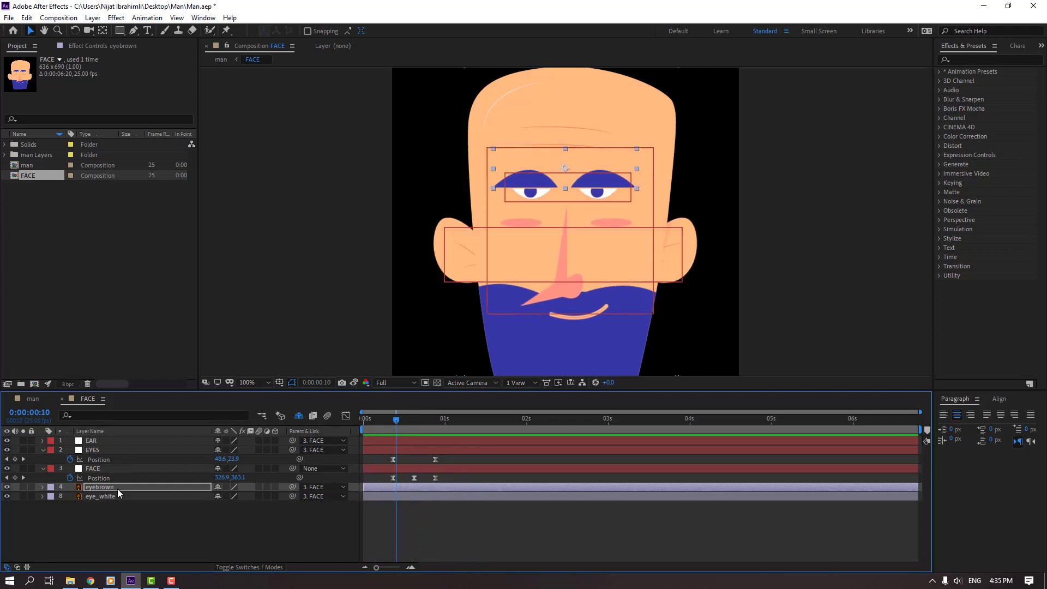
{"action": "key", "text": "p"}
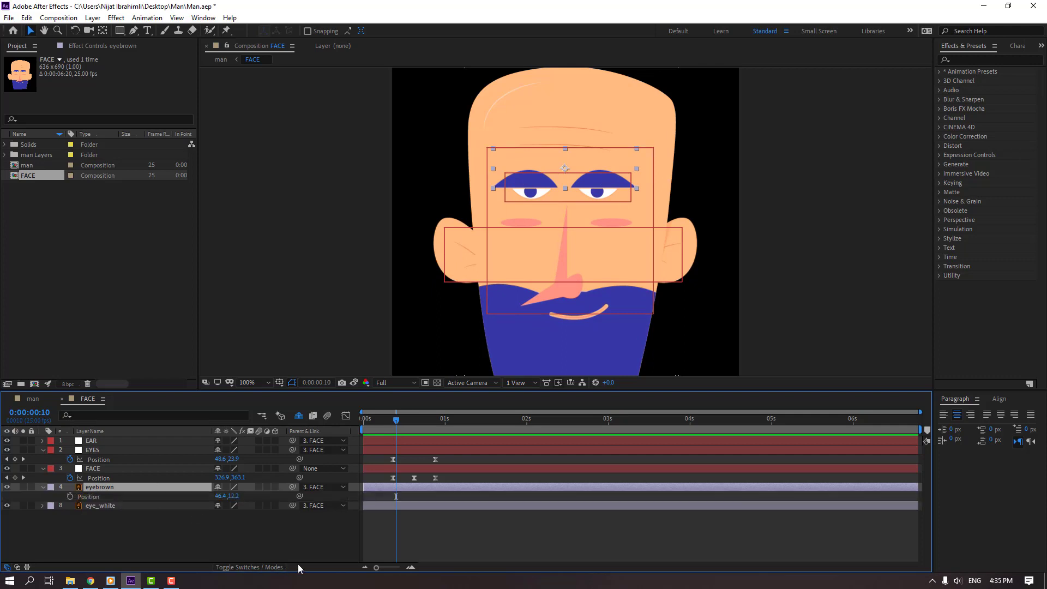
{"action": "left_click", "coordinate": [71, 496]}
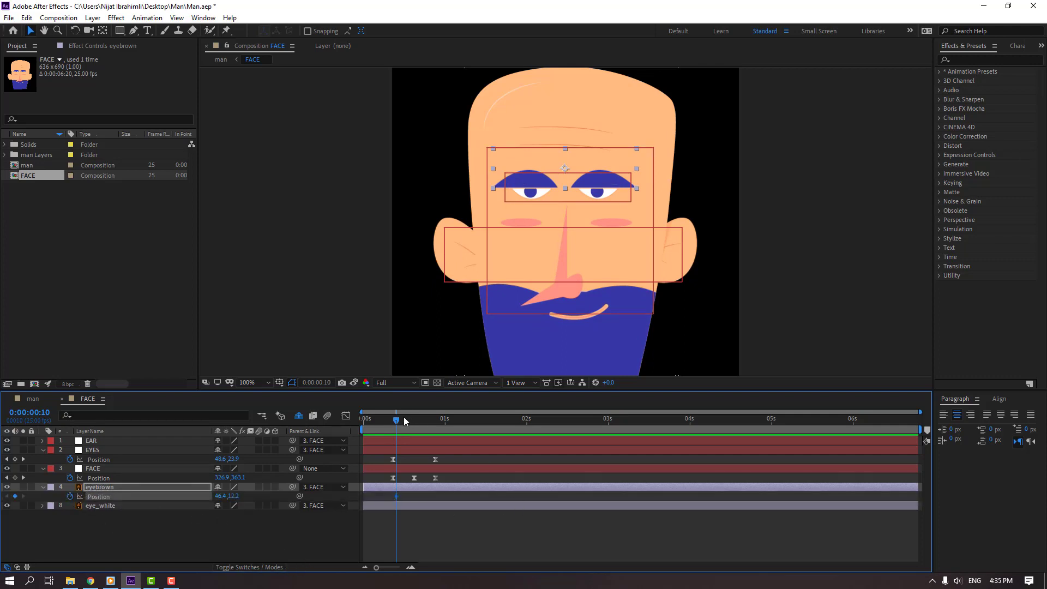
{"action": "left_click_drag", "start_coordinate": [404, 420], "coordinate": [434, 424]}
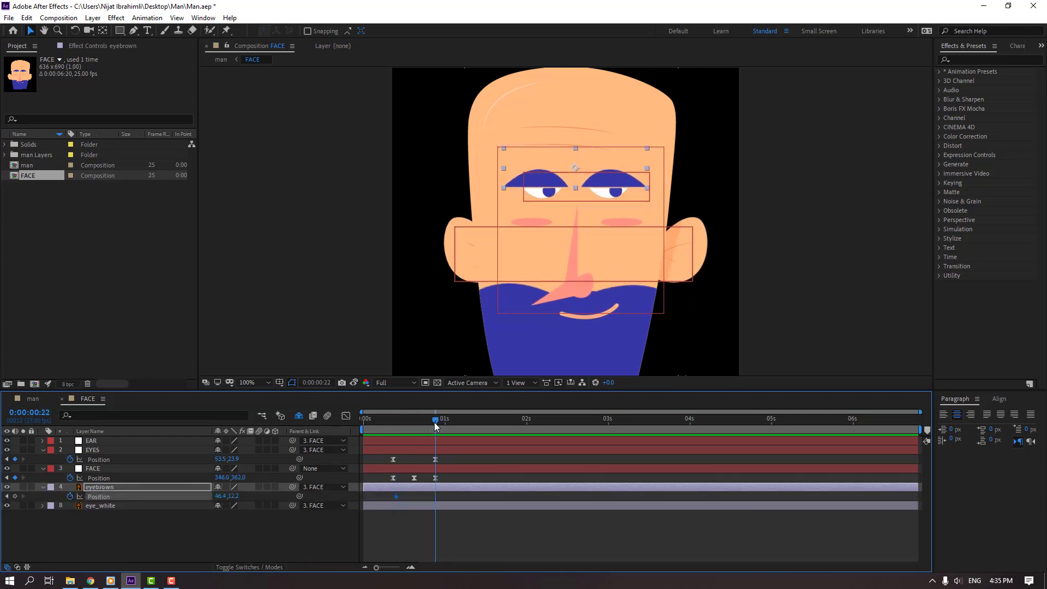
{"action": "left_click_drag", "start_coordinate": [233, 496], "coordinate": [230, 496]}
- Play back the FACE composition zoomed out to examine the eyebrow raise during the head turn
{"action": "key", "text": "comma"}
{"action": "key", "text": "comma"}
{"action": "key", "text": "comma"}
{"action": "key", "text": "comma"}
{"action": "key", "text": "space"}
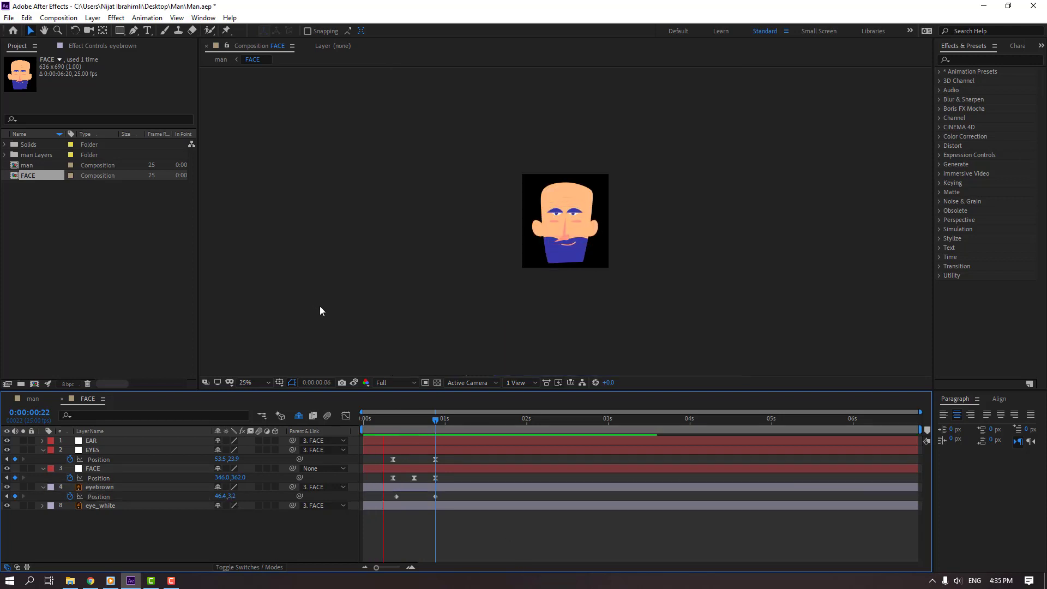
{"action": "key", "text": "period"}
{"action": "key", "text": "space"}
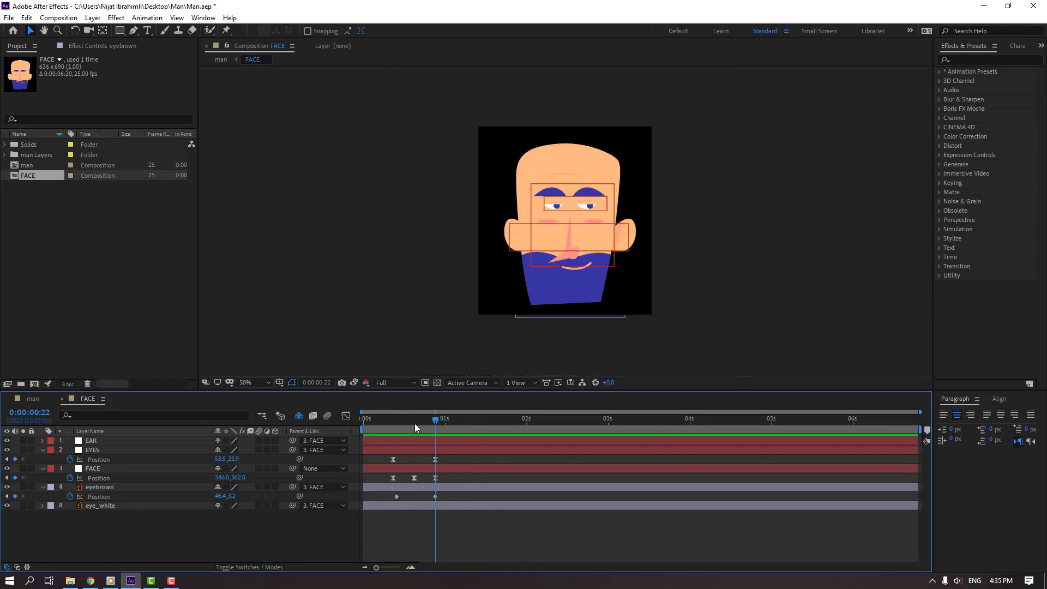
{"action": "key", "text": "space"}
- Apply Easy Ease to the eyebrown layer's two position keyframes and replay the animation
{"action": "right_click", "coordinate": [395, 496]}
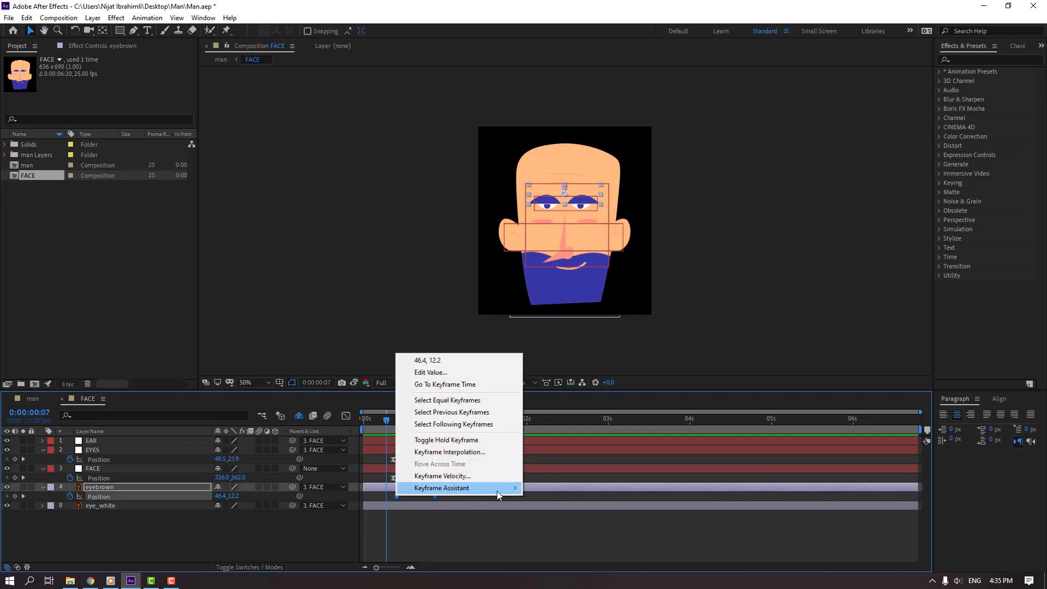
{"action": "mouse_move", "coordinate": [490, 487]}
{"action": "left_click", "coordinate": [550, 419]}
{"action": "key", "text": "space"}
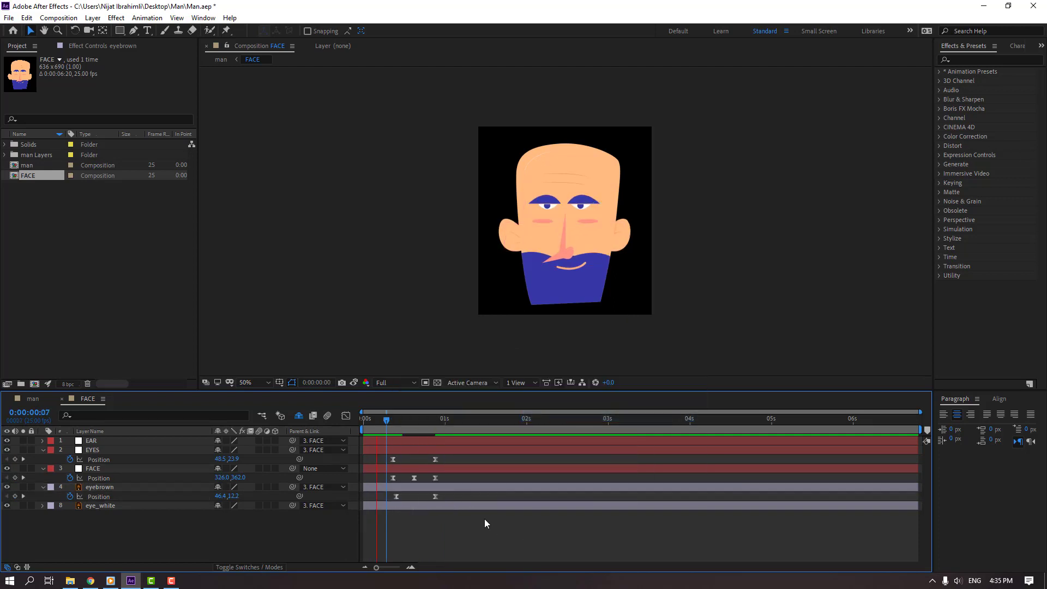
- Hold the FACE null's position with a keyframe at 0:00:01:04, and move the null to 354, 392 at 0:00:01:14
{"action": "left_click_drag", "start_coordinate": [437, 420], "coordinate": [458, 426]}
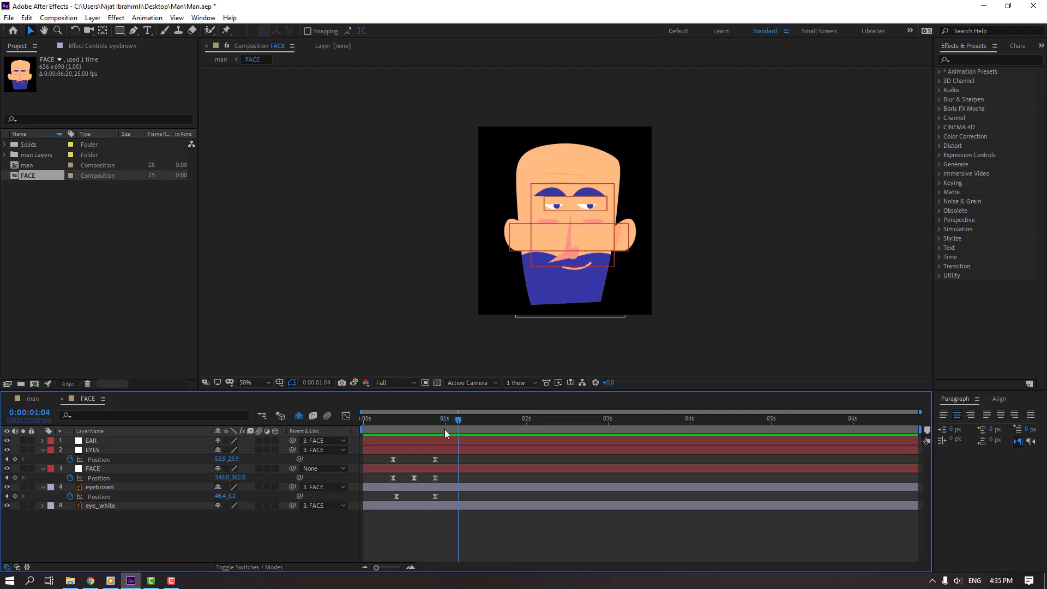
{"action": "left_click", "coordinate": [15, 477]}
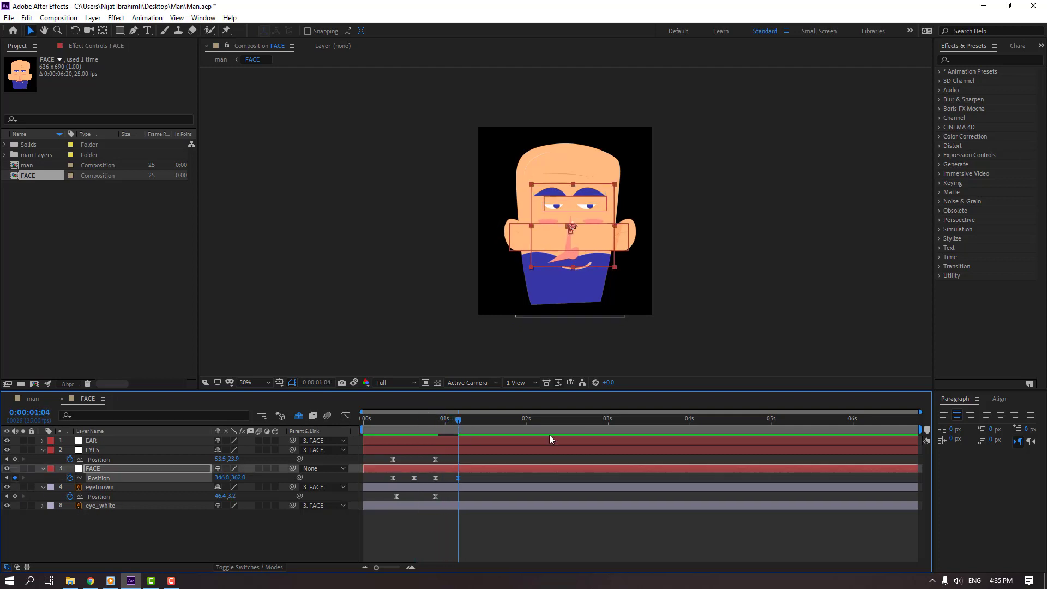
{"action": "left_click", "coordinate": [477, 419]}
{"action": "left_click_drag", "start_coordinate": [486, 420], "coordinate": [491, 420]}
{"action": "key", "text": "slash"}
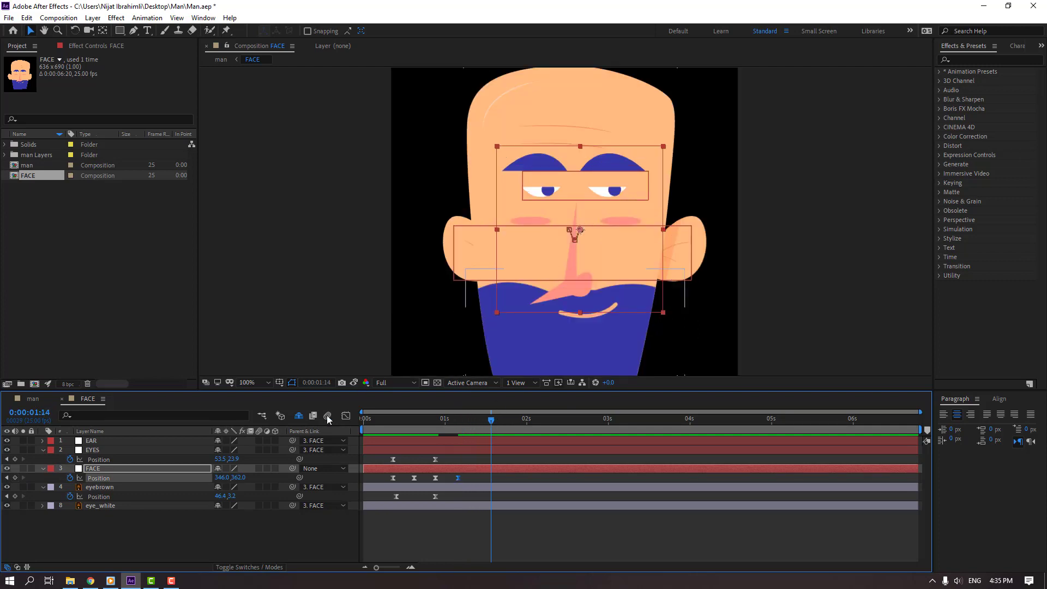
{"action": "left_click_drag", "start_coordinate": [619, 265], "coordinate": [625, 288]}
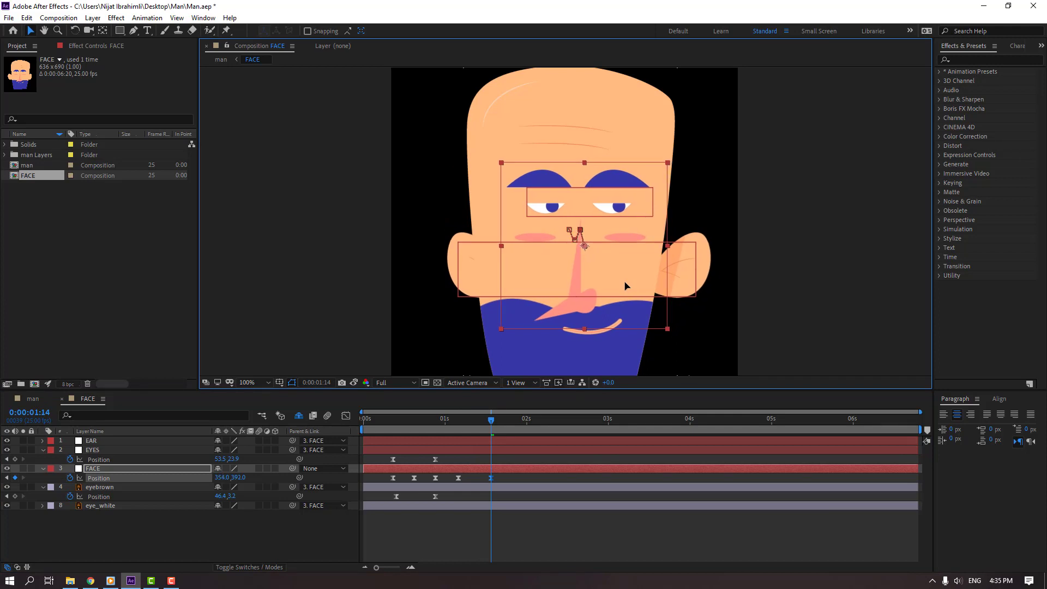
- Adjust the FACE null's position to 352, 392 at 0:00:01:14
{"action": "left_click_drag", "start_coordinate": [562, 351], "coordinate": [538, 289]}
{"action": "left_click_drag", "start_coordinate": [643, 268], "coordinate": [630, 291]}
{"action": "key", "text": "v"}
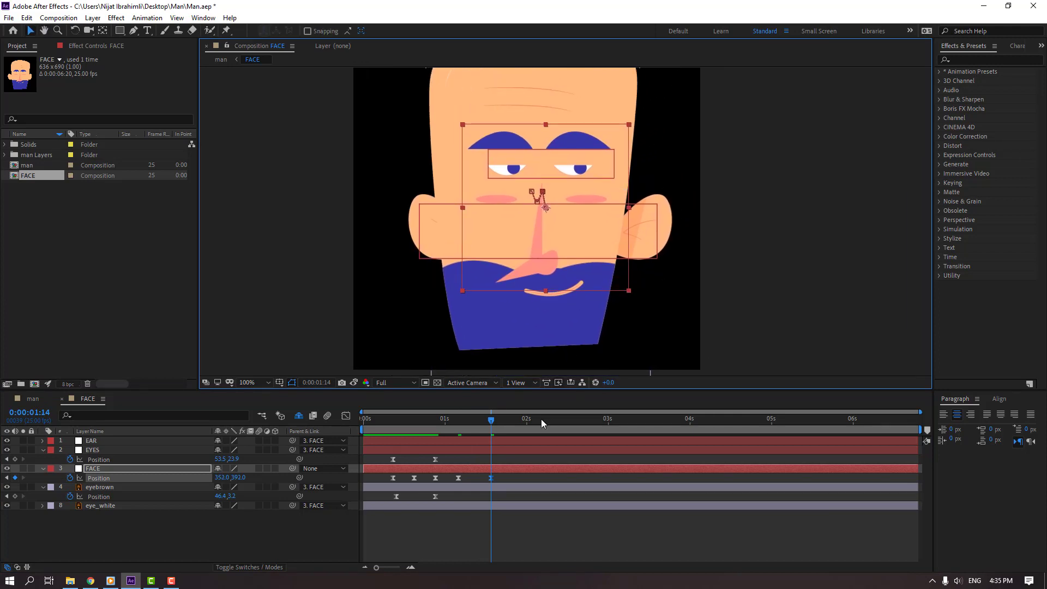
- Move the FACE null's last two position keyframes to 0:00:01:10 and 0:00:01:20, and preview the new timing
{"action": "left_click", "coordinate": [441, 419]}
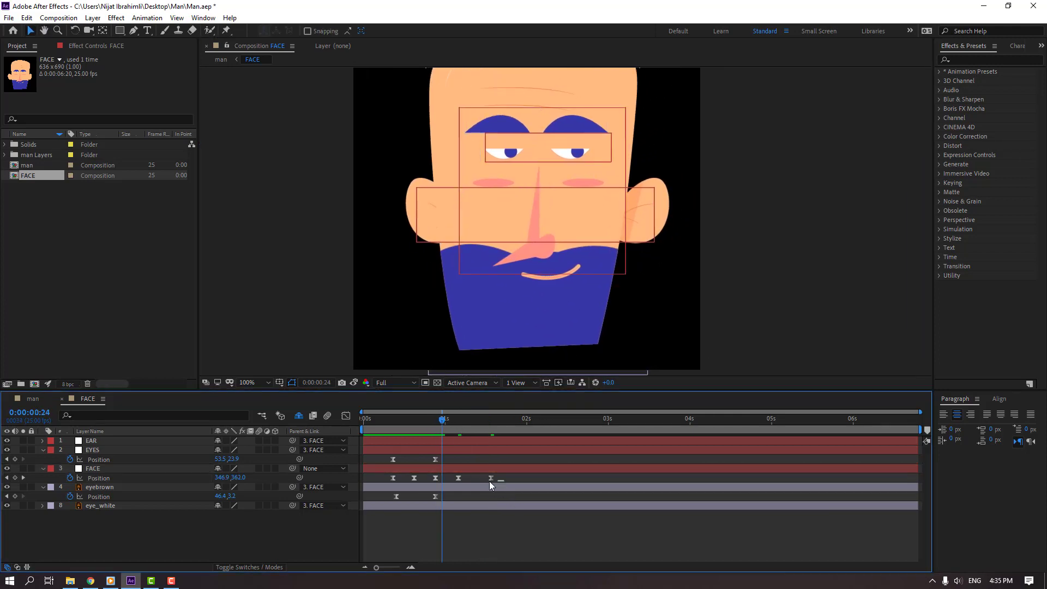
{"action": "left_click", "coordinate": [458, 478], "text": "shift"}
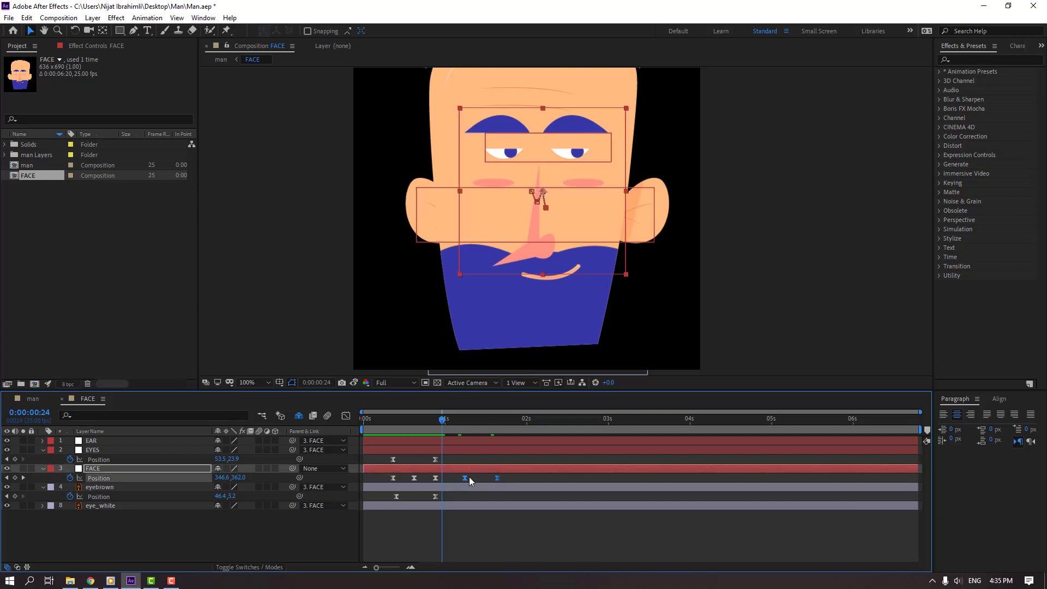
{"action": "left_click_drag", "start_coordinate": [469, 478], "coordinate": [482, 478]}
{"action": "left_click", "coordinate": [489, 540]}
{"action": "key", "text": "space"}
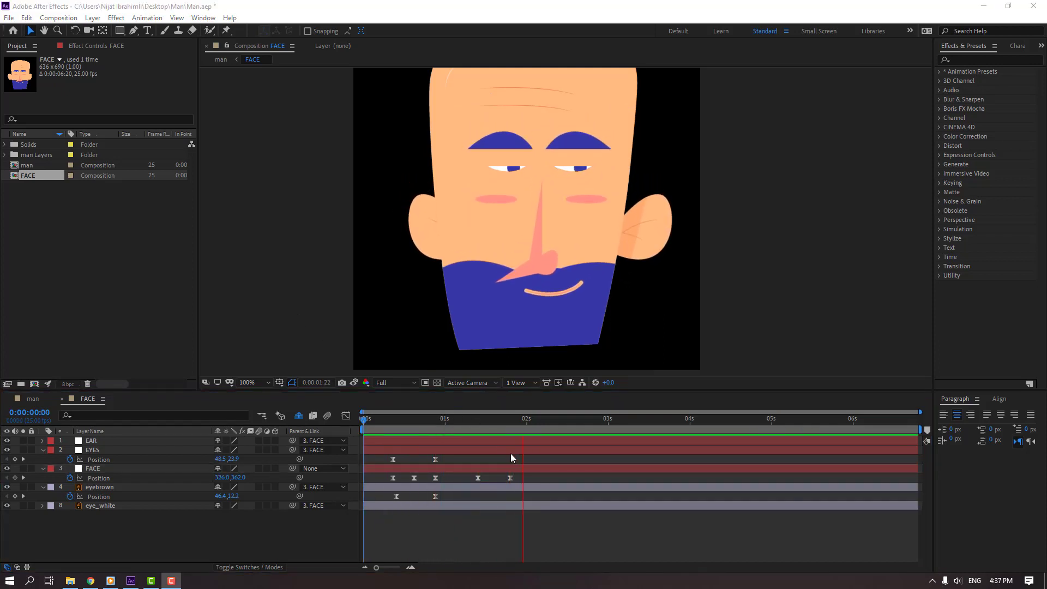
- Hold the EYES null's position with a keyframe at 0:00:01:10, and move the null to 55.2, 26.4 at 0:00:01:20
{"action": "left_click", "coordinate": [476, 426]}
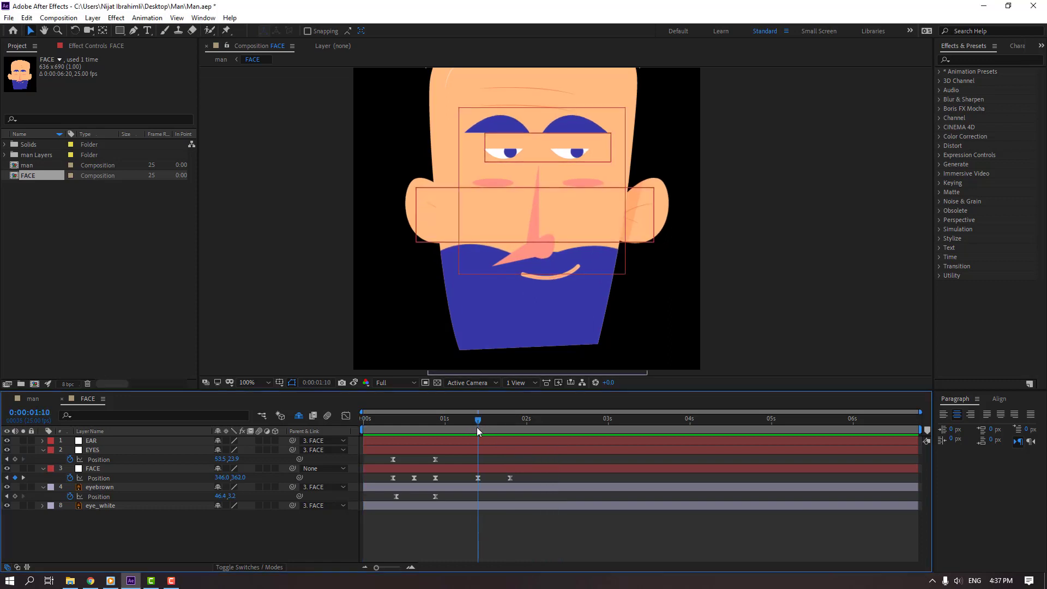
{"action": "left_click", "coordinate": [15, 459]}
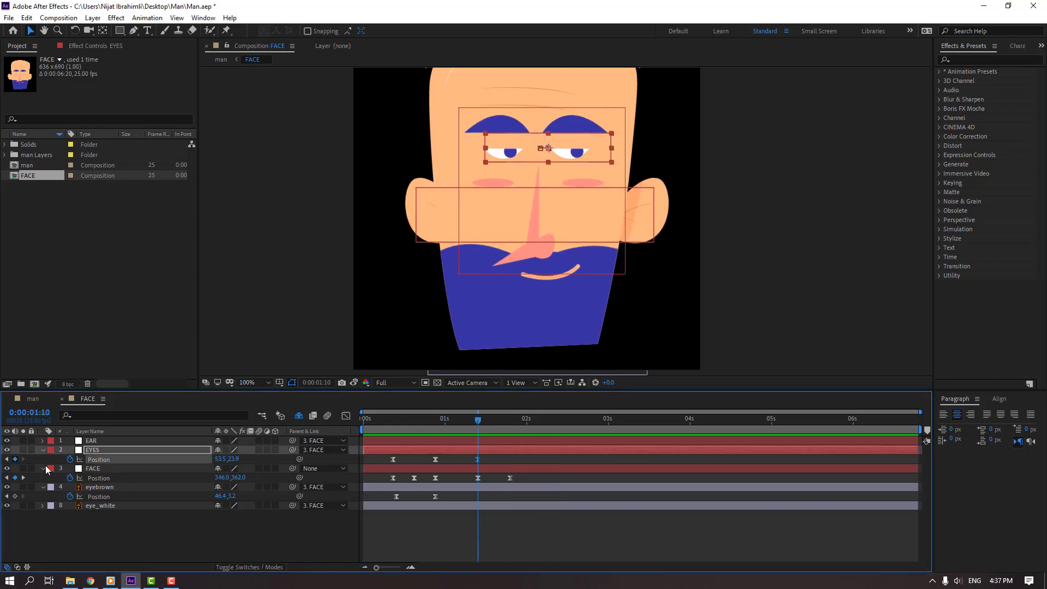
{"action": "left_click_drag", "start_coordinate": [496, 426], "coordinate": [511, 426]}
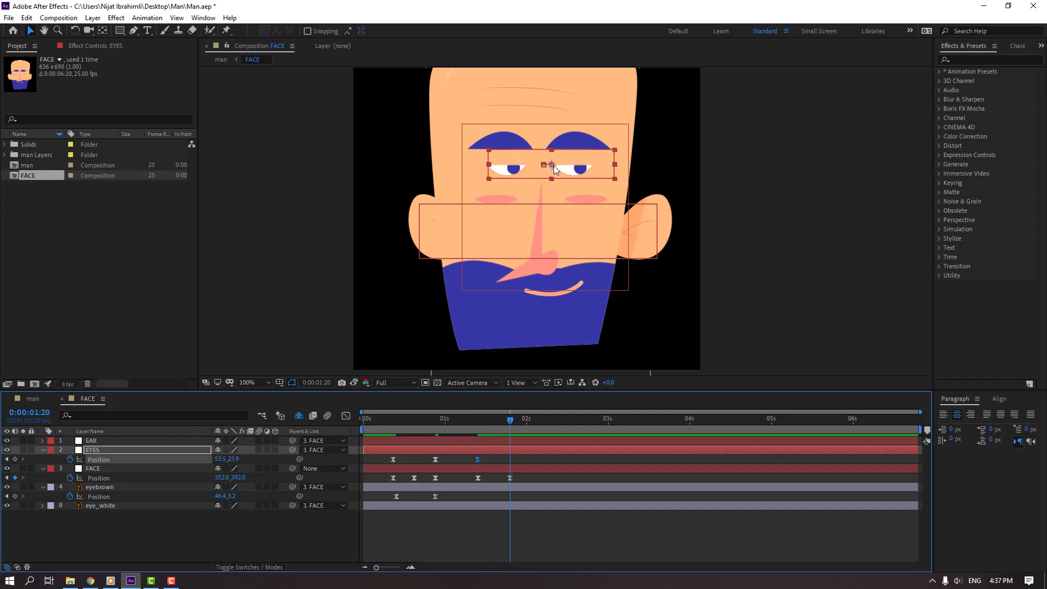
{"action": "scroll", "coordinate": [553, 165], "scroll_direction": "up", "scroll_amount": 2}
{"action": "left_click_drag", "start_coordinate": [537, 107], "coordinate": [543, 115]}
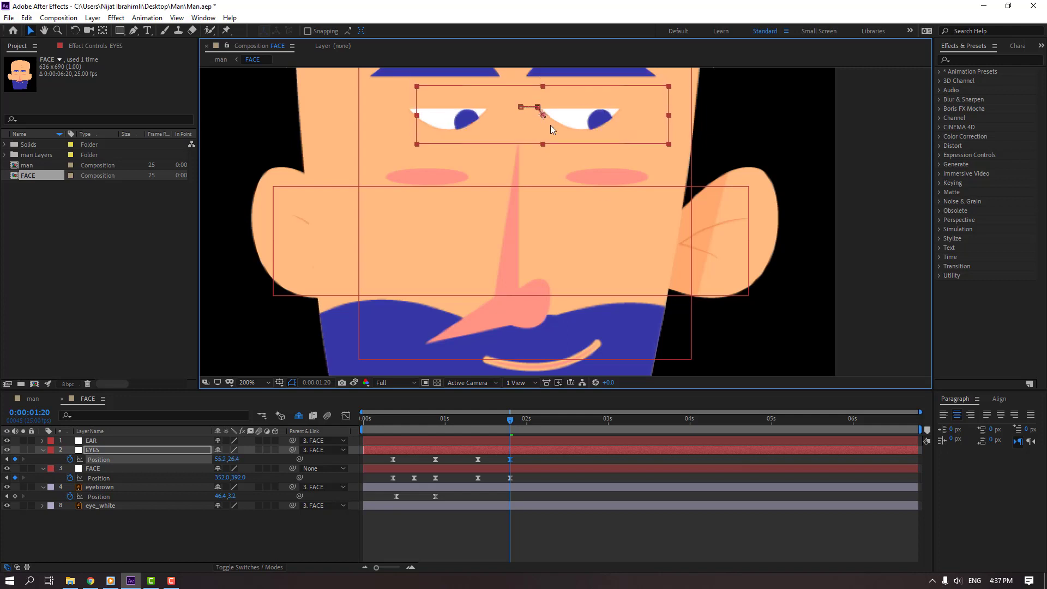
- Play back the FACE composition to examine the eye glance during the downward head move
{"action": "left_click", "coordinate": [608, 459]}
{"action": "scroll", "coordinate": [391, 277], "scroll_direction": "down", "scroll_amount": 2}
{"action": "key", "text": "space"}
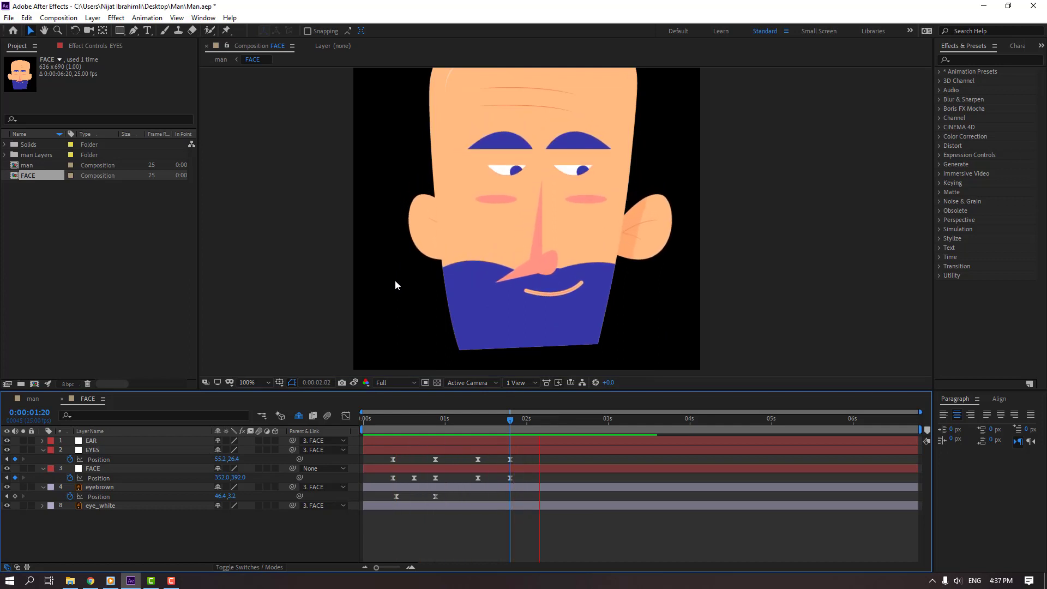
{"action": "key", "text": "space"}
- Keyframe the eyebrown layer's position at 0:00:01:10 and lower it to Y 13.2 at 0:00:01:19
{"action": "left_click", "coordinate": [478, 418]}
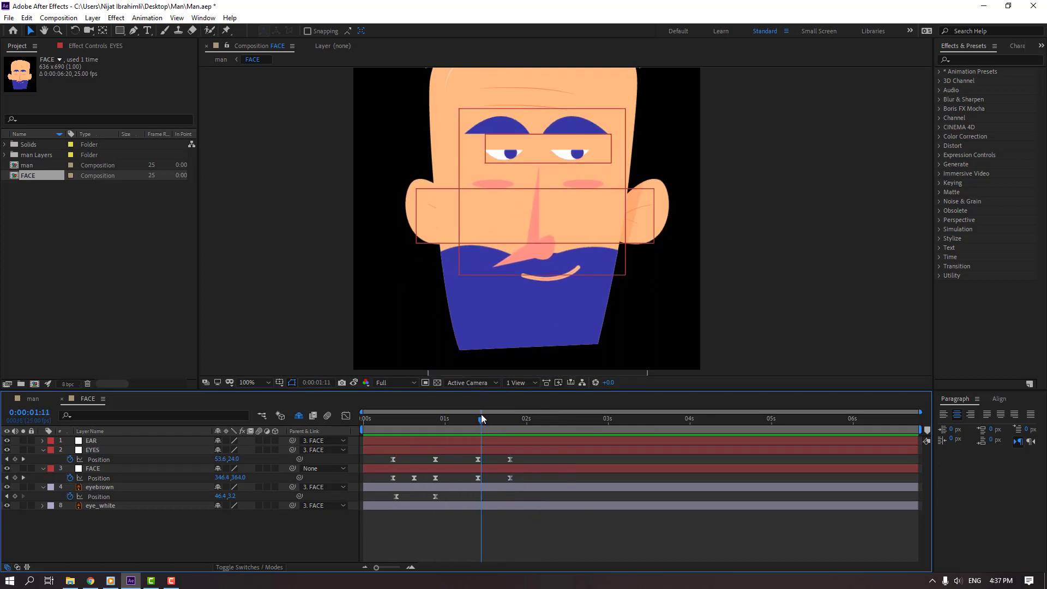
{"action": "left_click", "coordinate": [15, 496]}
{"action": "left_click_drag", "start_coordinate": [482, 420], "coordinate": [507, 427]}
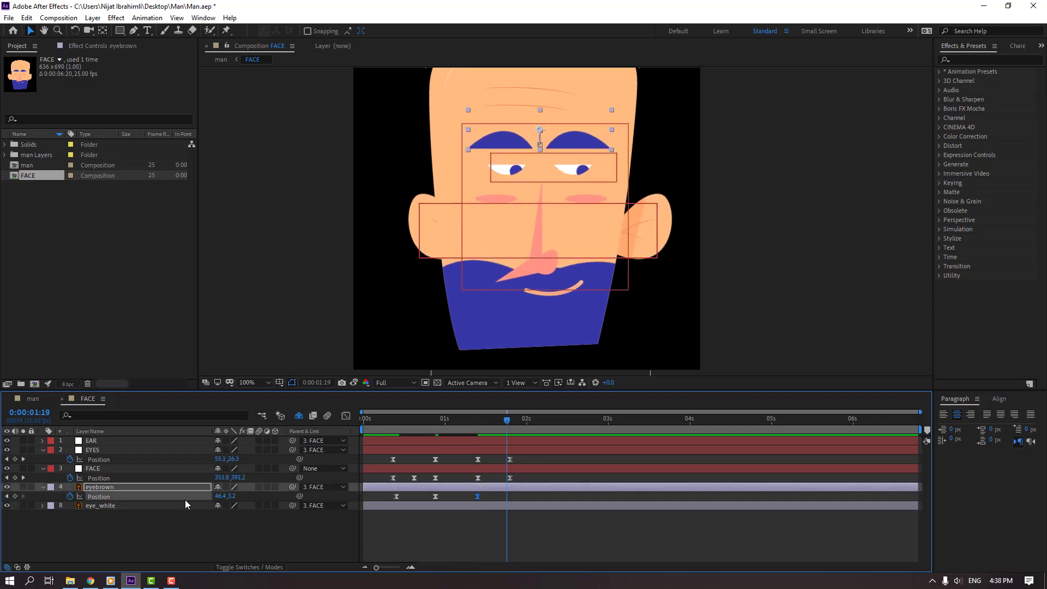
{"action": "left_click_drag", "start_coordinate": [231, 500], "coordinate": [235, 496]}
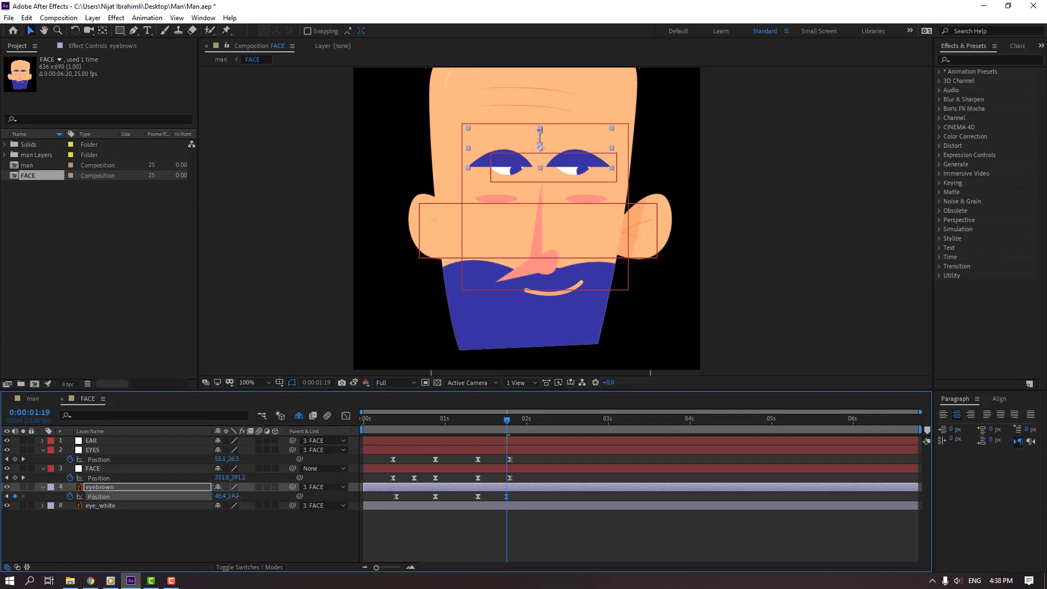
- Play back the FACE composition zoomed out to examine the eyebrow drop during the downward head move
{"action": "left_click", "coordinate": [603, 551]}
{"action": "key", "text": "comma"}
{"action": "key", "text": "comma"}
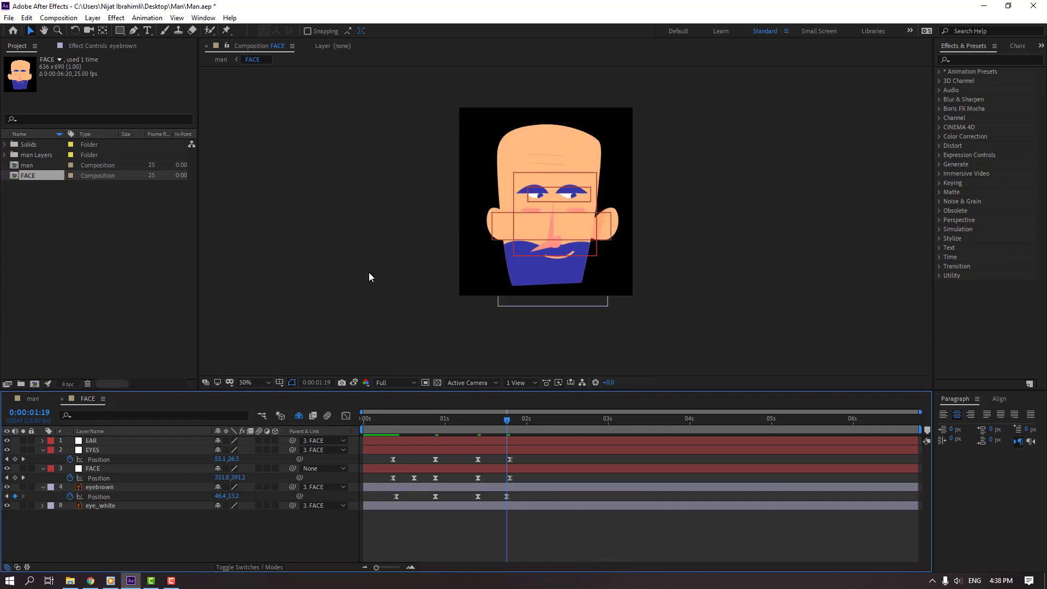
{"action": "key", "text": "space"}
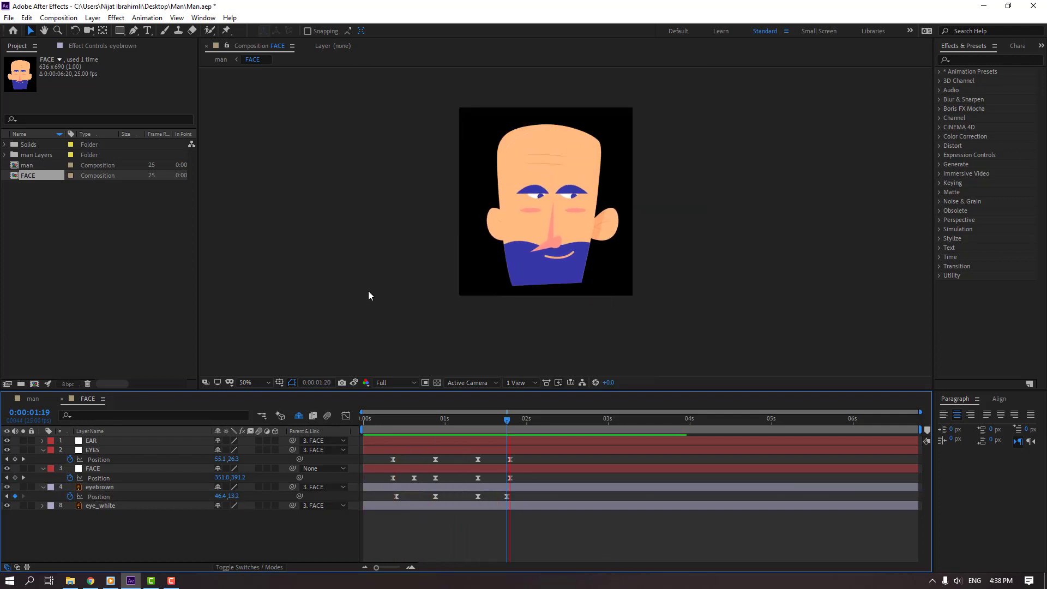
- Reveal eye_white's scale keyframes and move its second blink between 0:00:01:10 and 0:00:01:20, matching the downward head move
{"action": "key", "text": "period"}
{"action": "key", "text": "period"}
{"action": "mouse_move", "coordinate": [491, 420]}
{"action": "left_mouse_down"}
{"action": "mouse_move", "coordinate": [464, 421]}
{"action": "mouse_move", "coordinate": [518, 418]}
{"action": "mouse_move", "coordinate": [500, 421]}
{"action": "left_mouse_up"}
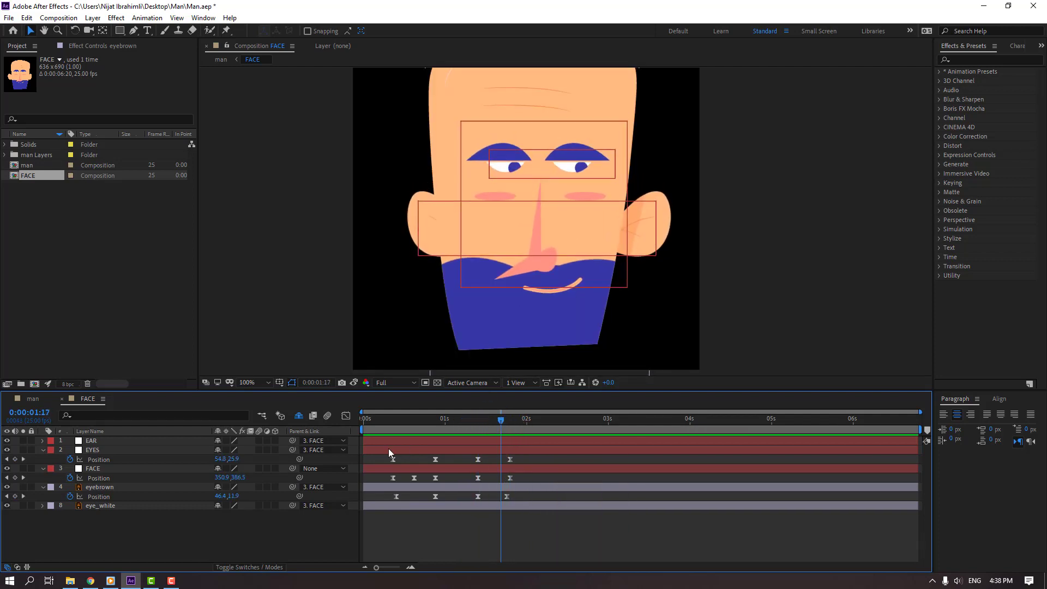
{"action": "left_click", "coordinate": [109, 506]}
{"action": "key", "text": "u"}
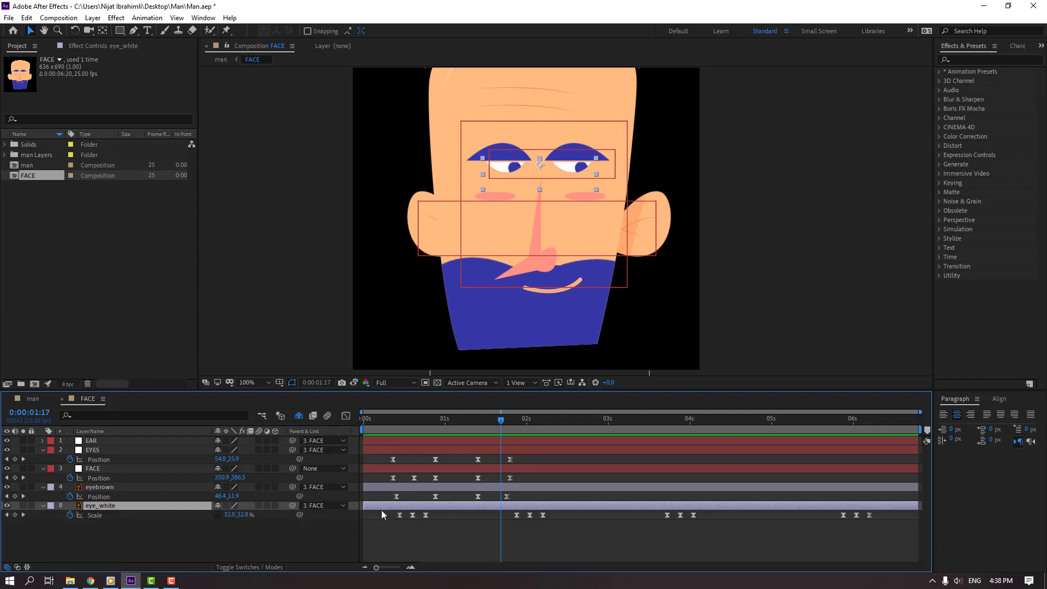
{"action": "left_click", "coordinate": [425, 421]}
{"action": "left_click_drag", "start_coordinate": [564, 515], "coordinate": [485, 516]}
{"action": "left_click_drag", "start_coordinate": [472, 419], "coordinate": [515, 428]}
- Replay the FACE composition zoomed out to check the second blink's timing against the head movement
{"action": "key", "text": "space"}
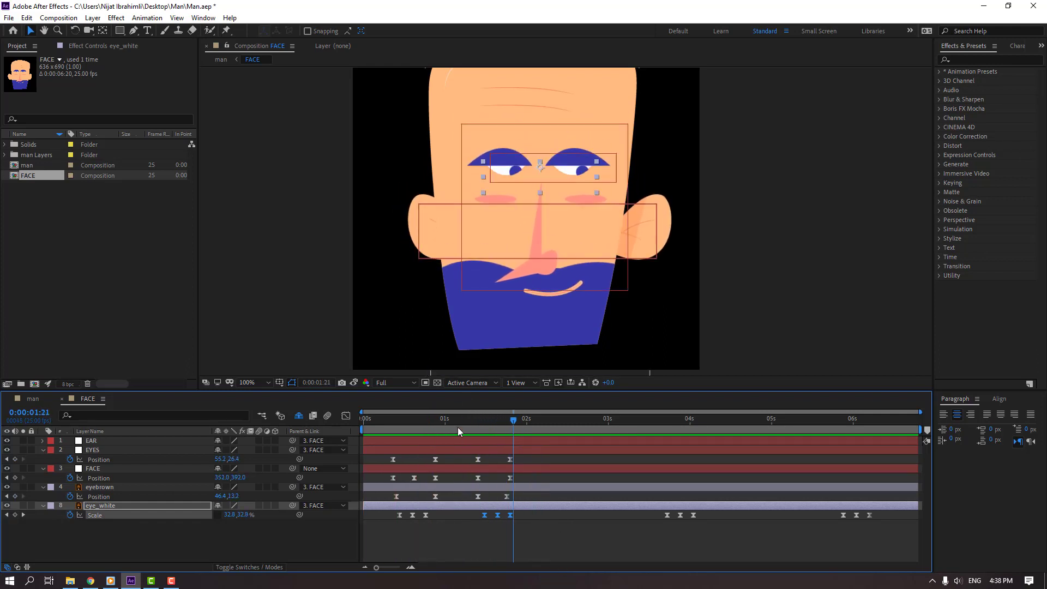
{"action": "left_click_drag", "start_coordinate": [457, 427], "coordinate": [334, 418]}
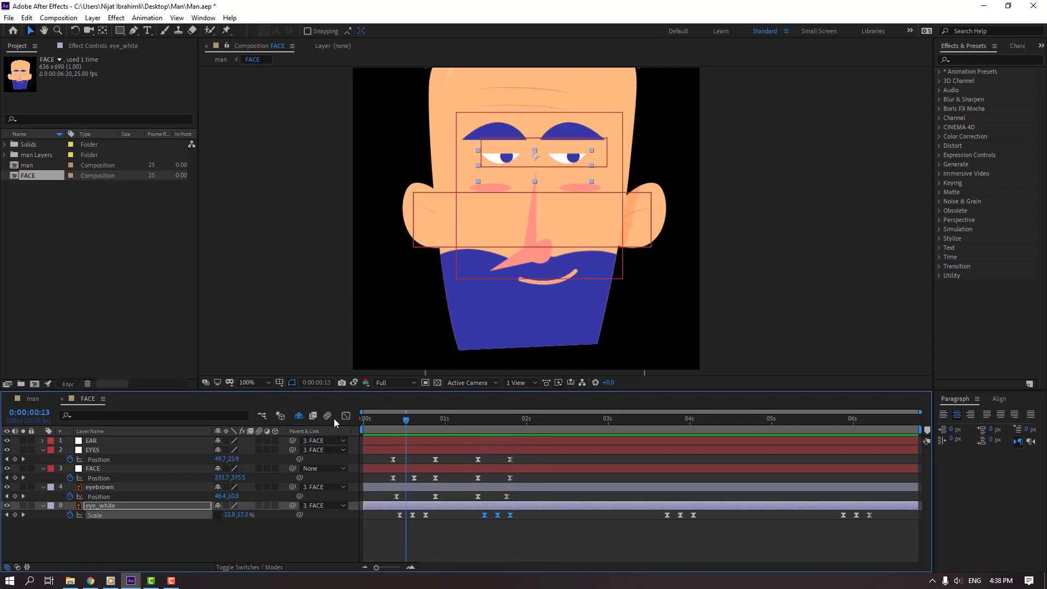
{"action": "left_click", "coordinate": [395, 419]}
{"action": "key", "text": "comma"}
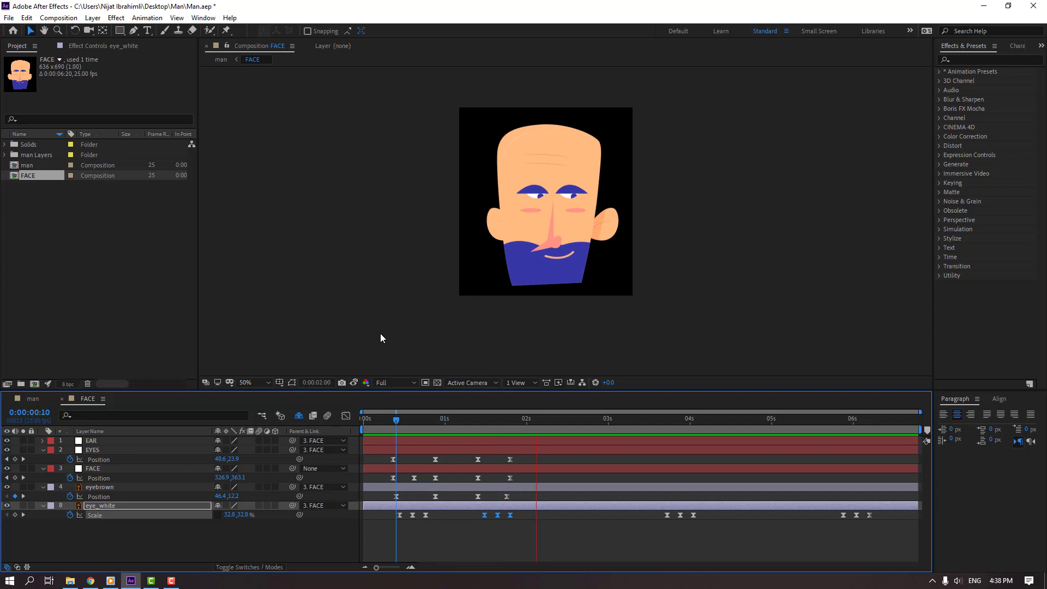
- Hold the FACE null's position with a keyframe at 0:00:02:06, and copy its first position keyframe to 0:00:02:18
{"action": "left_click_drag", "start_coordinate": [487, 426], "coordinate": [548, 430]}
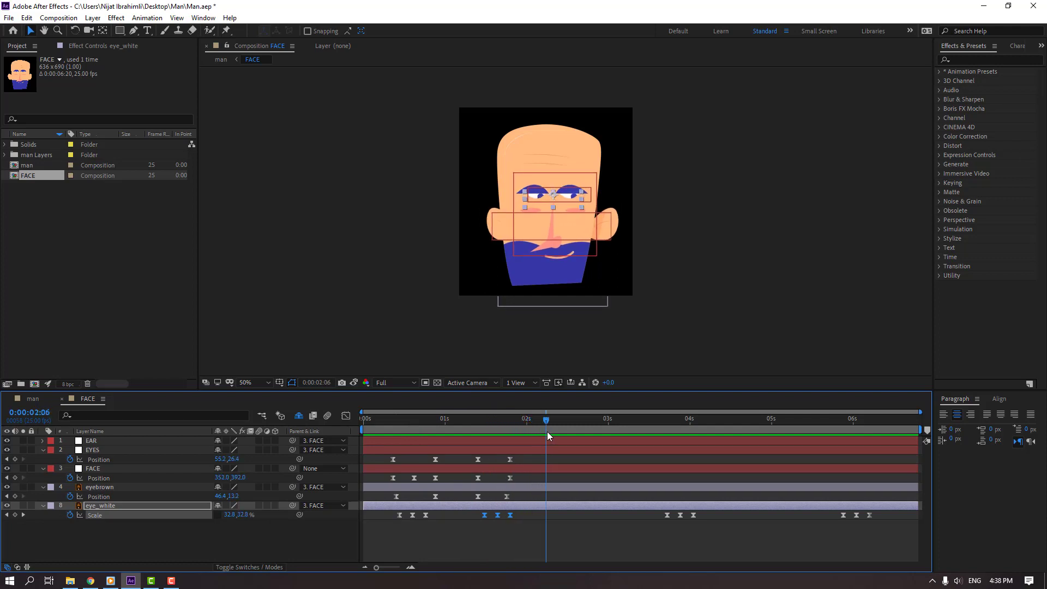
{"action": "left_click", "coordinate": [115, 540]}
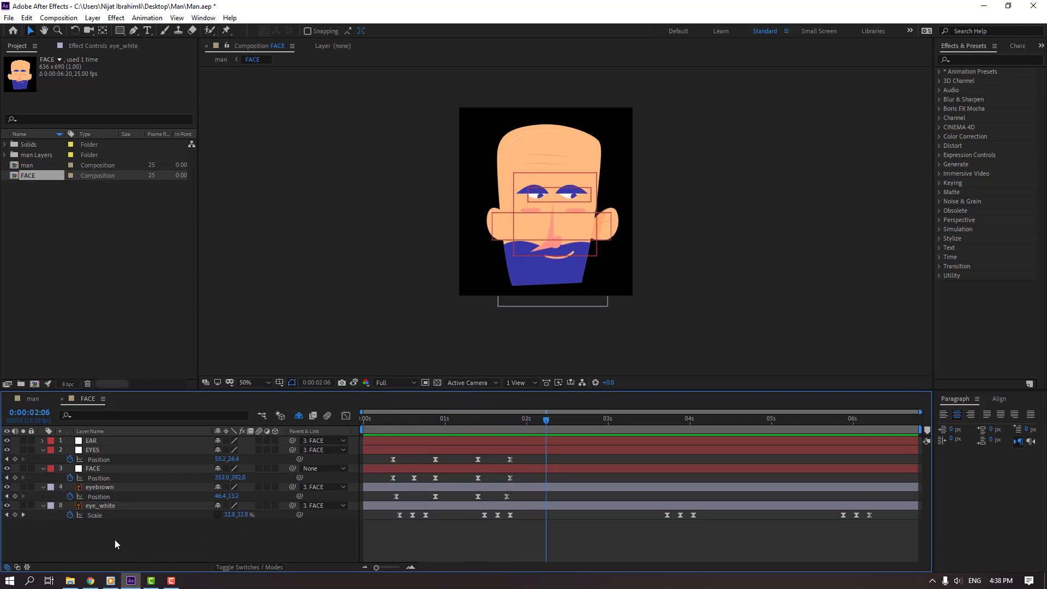
{"action": "left_click", "coordinate": [15, 478]}
{"action": "left_click_drag", "start_coordinate": [557, 418], "coordinate": [584, 422]}
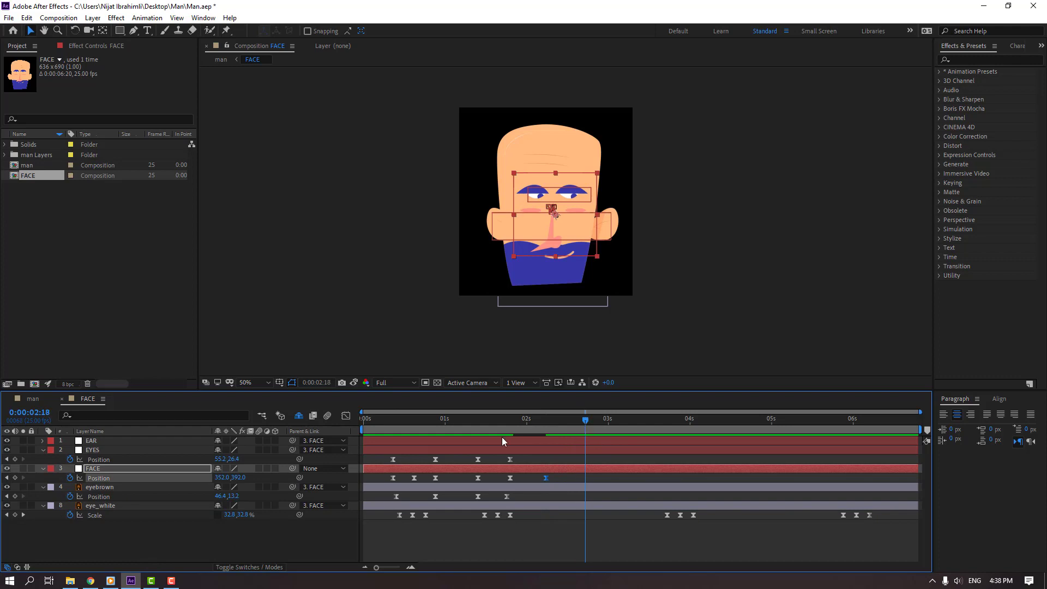
{"action": "left_click", "coordinate": [393, 477]}
{"action": "key", "text": "ctrl+c"}
{"action": "key", "text": "ctrl+v"}
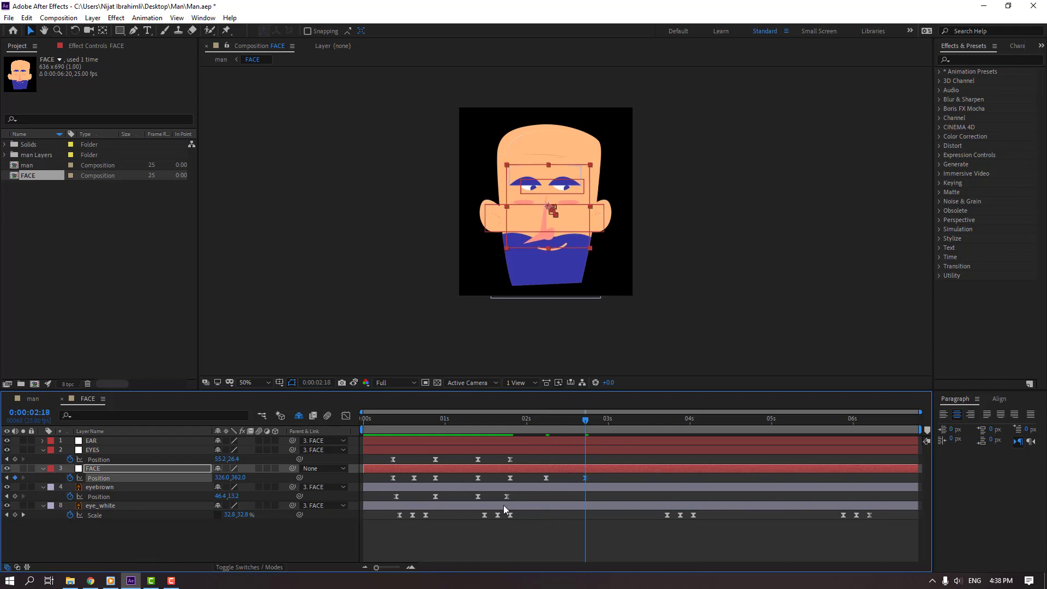
- Hold the EYES null's position with a keyframe at 0:00:02:06, and copy its first position keyframe to 0:00:02:18
{"action": "left_click", "coordinate": [545, 420]}
{"action": "left_click", "coordinate": [15, 459]}
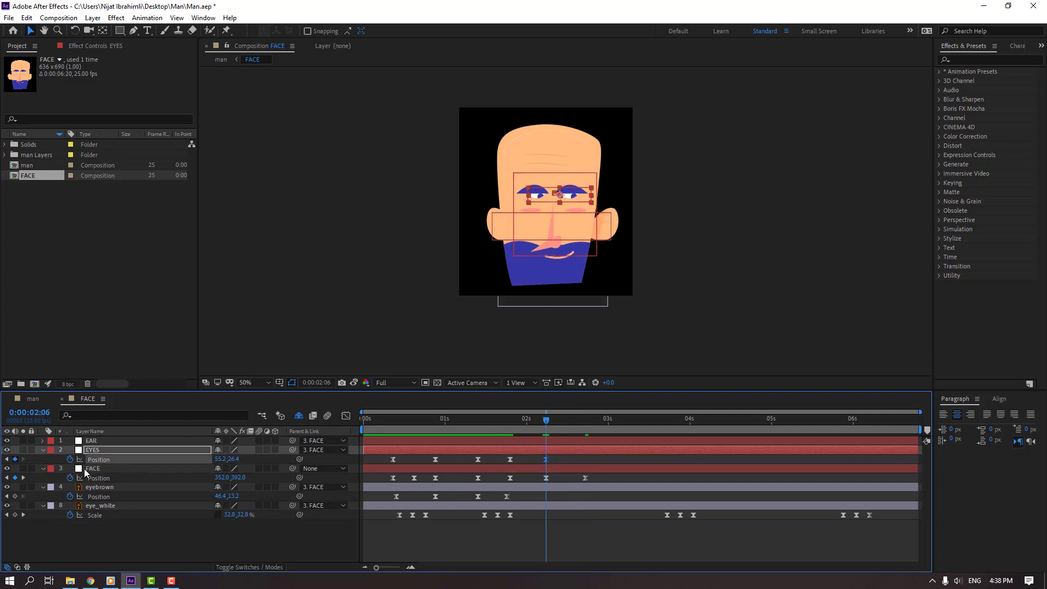
{"action": "left_click_drag", "start_coordinate": [550, 418], "coordinate": [585, 421]}
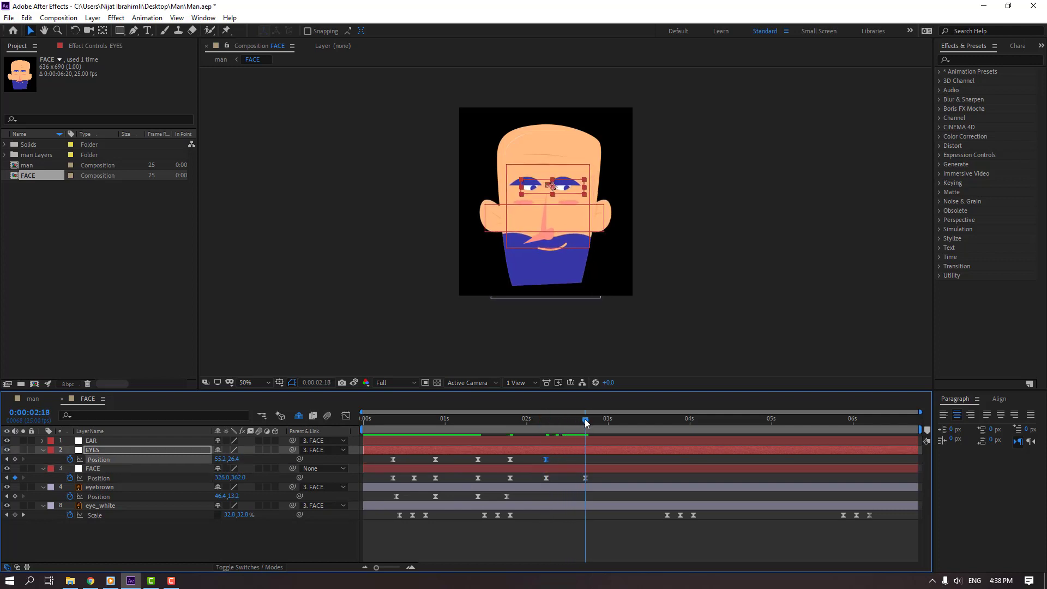
{"action": "left_click", "coordinate": [393, 459]}
{"action": "key", "text": "ctrl+c"}
{"action": "key", "text": "ctrl+v"}
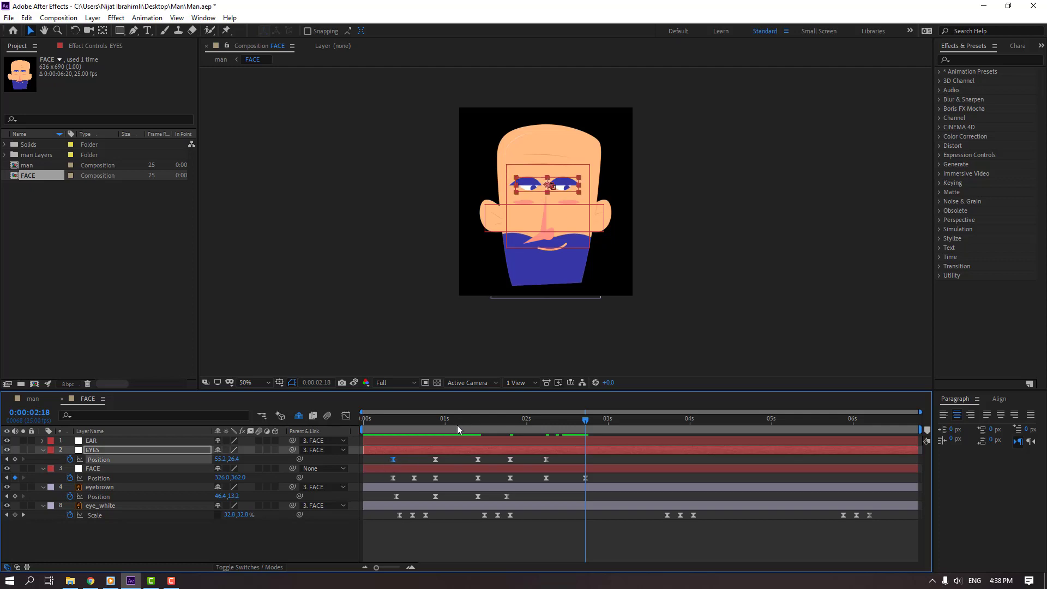
- Keyframe the eyebrown layer's current position at 0:00:02:06, and copy its first position keyframe to 0:00:02:18
{"action": "left_click", "coordinate": [548, 417]}
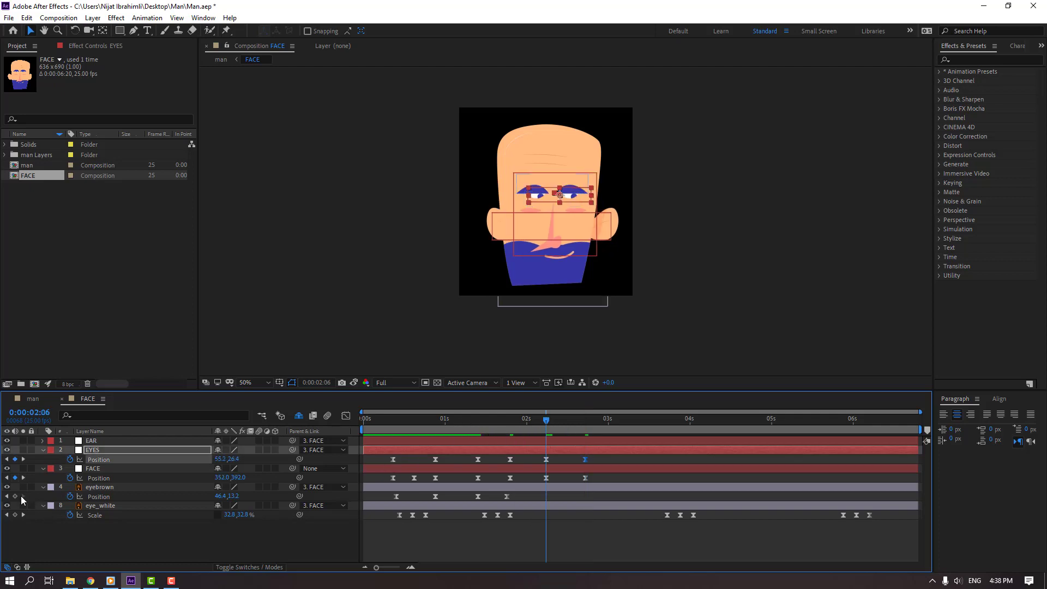
{"action": "left_click", "coordinate": [14, 496]}
{"action": "left_click", "coordinate": [583, 425]}
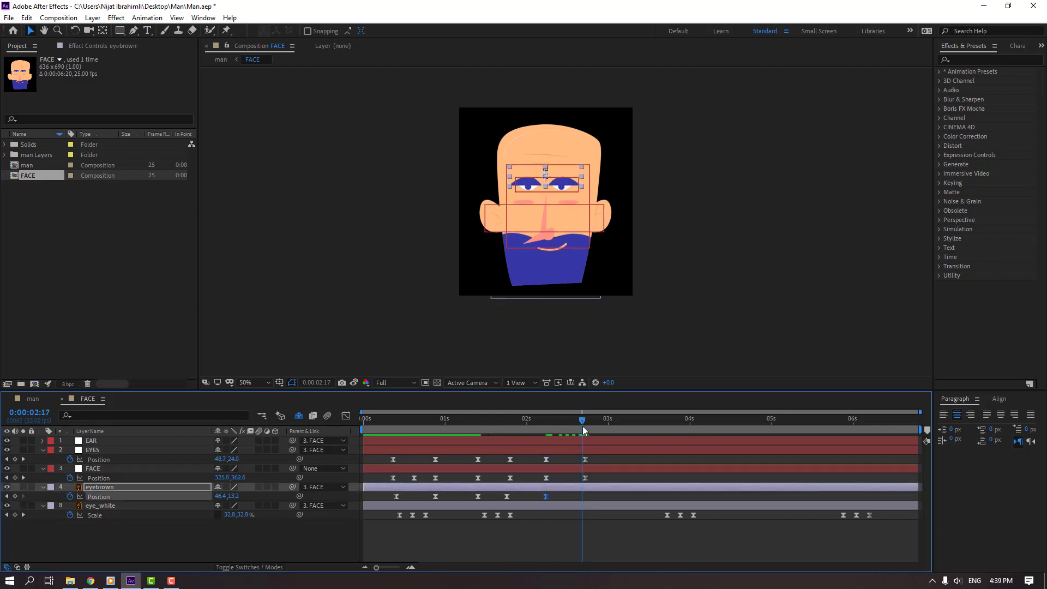
{"action": "left_click", "coordinate": [396, 496]}
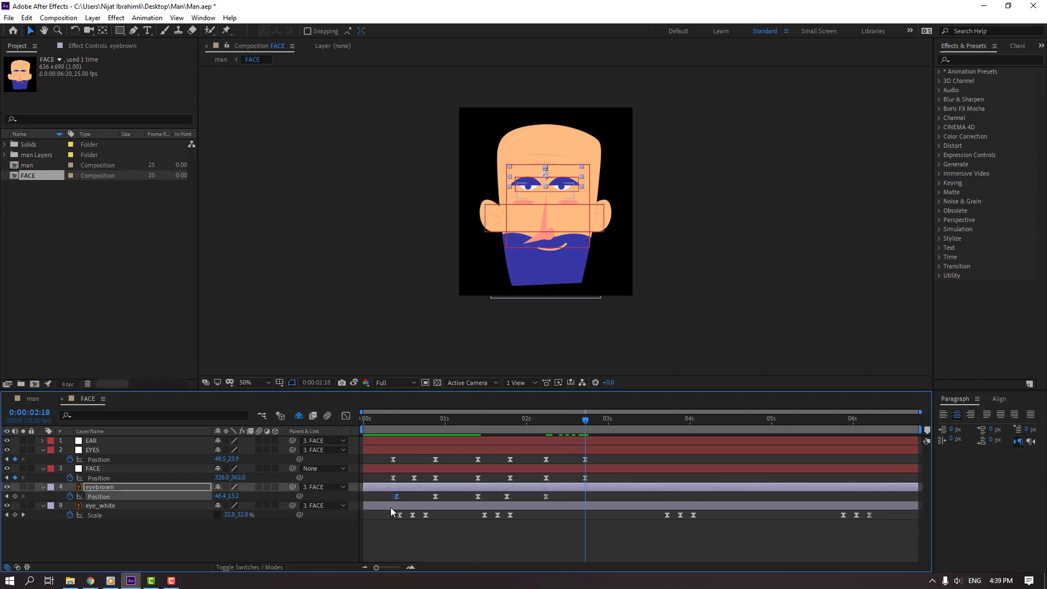
{"action": "key", "text": "Up"}
- Move eye_white's third blink between 0:00:02:06 and 0:00:02:18, and preview with the work area ending just past 0:00:03:00
{"action": "left_click_drag", "start_coordinate": [723, 515], "coordinate": [553, 514]}
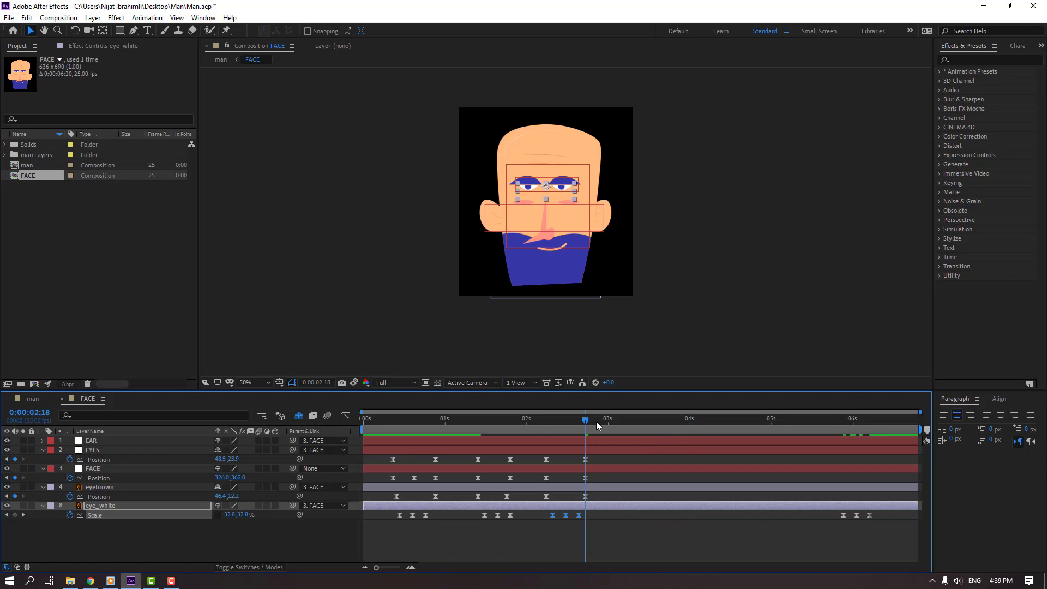
{"action": "left_click", "coordinate": [608, 423]}
{"action": "left_click_drag", "start_coordinate": [920, 430], "coordinate": [625, 430]}
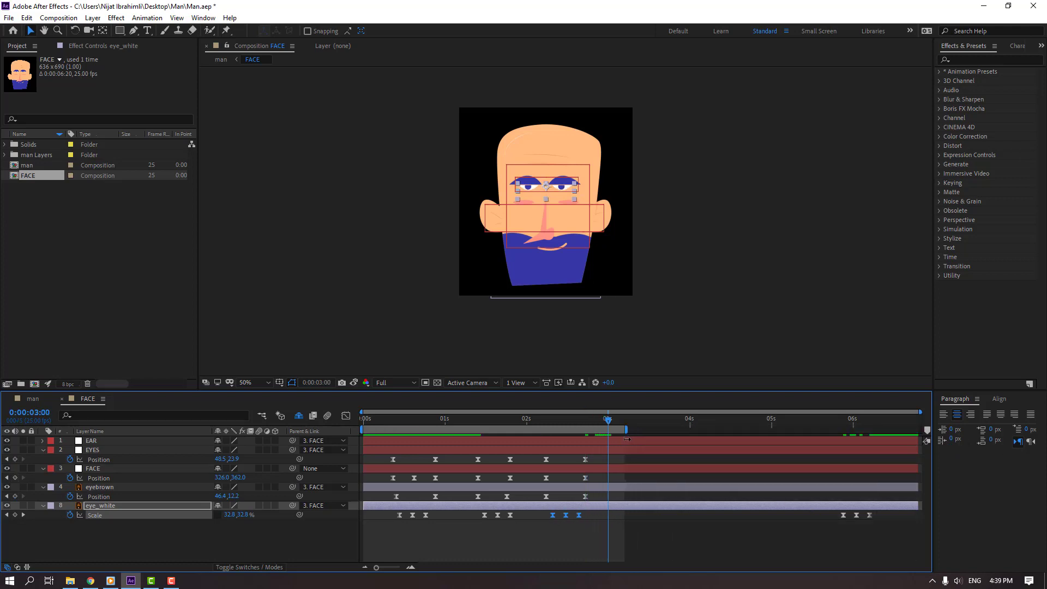
{"action": "key", "text": "space"}
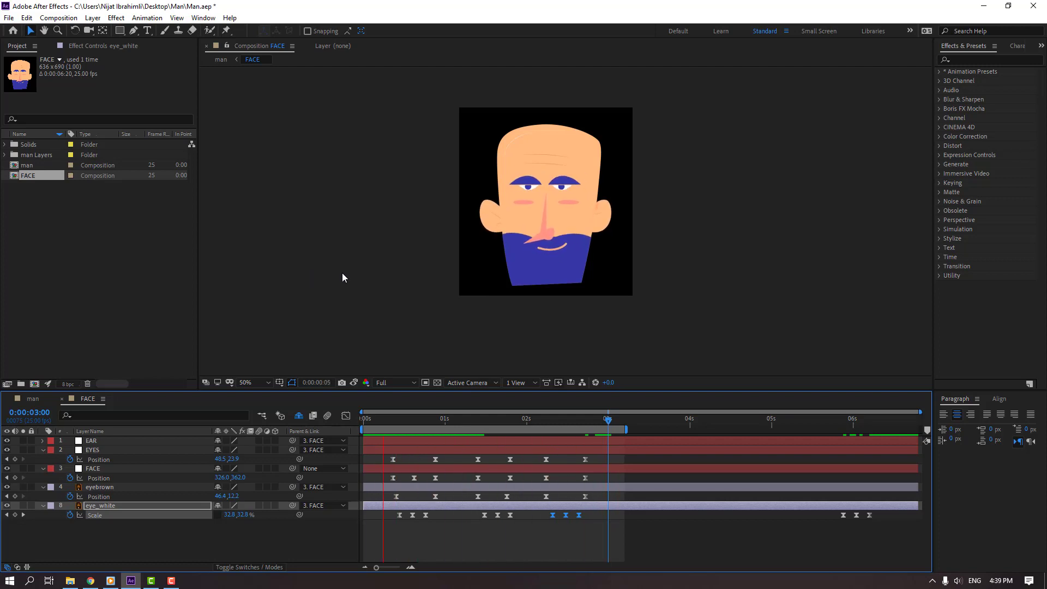
{"action": "left_click_drag", "start_coordinate": [417, 423], "coordinate": [471, 424]}
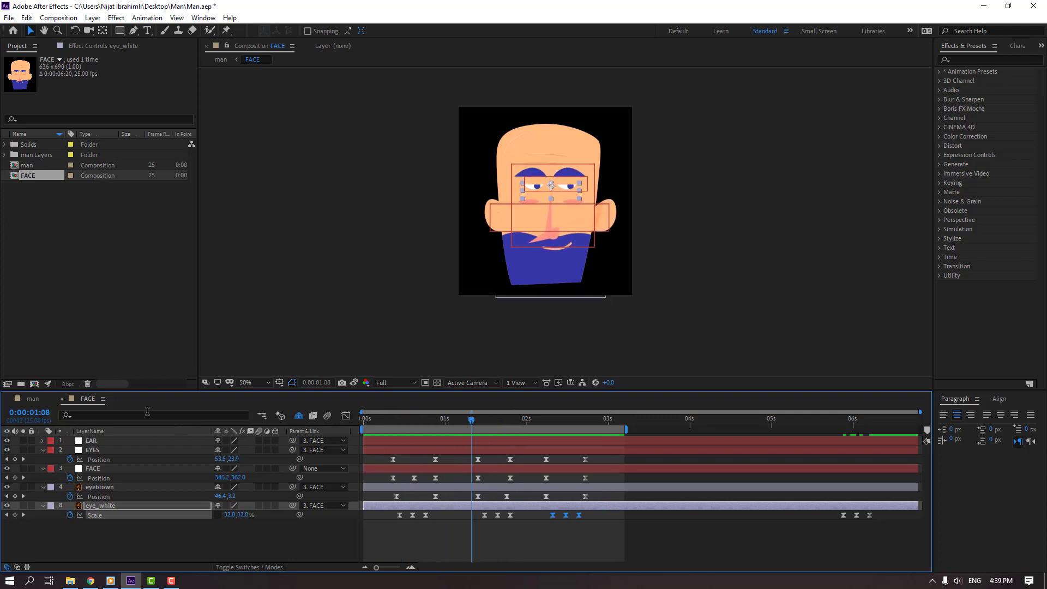
- In the man composition, keyframe the FACE layer's rotation at 0° at 0:00:00:09, matching the FACE null's first position keyframe
{"action": "left_click", "coordinate": [32, 399]}
{"action": "left_click_drag", "start_coordinate": [387, 419], "coordinate": [410, 423]}
{"action": "left_click", "coordinate": [97, 444]}
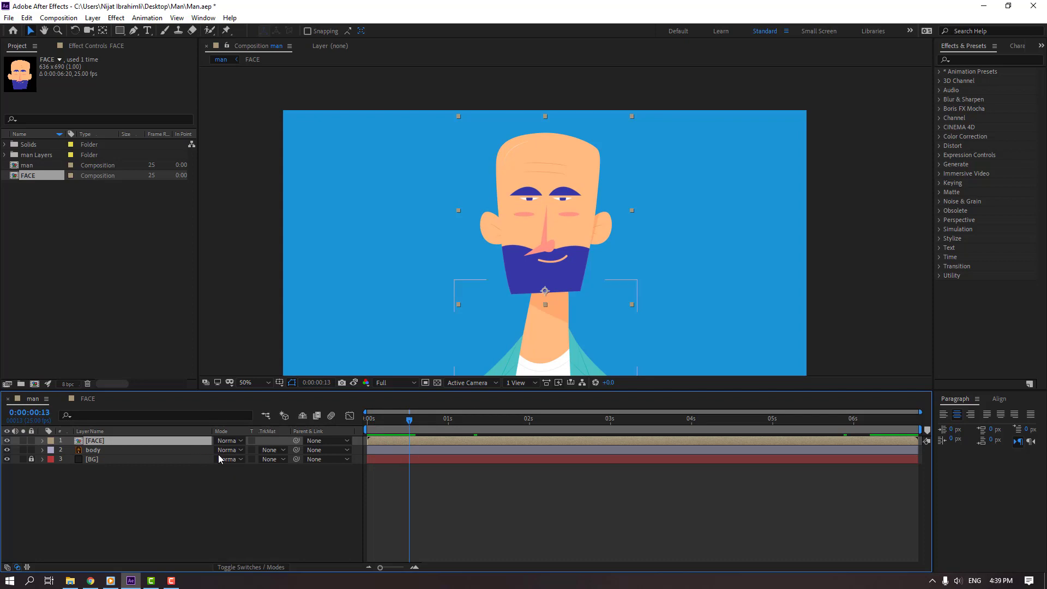
{"action": "key", "text": "r"}
{"action": "left_click", "coordinate": [81, 400]}
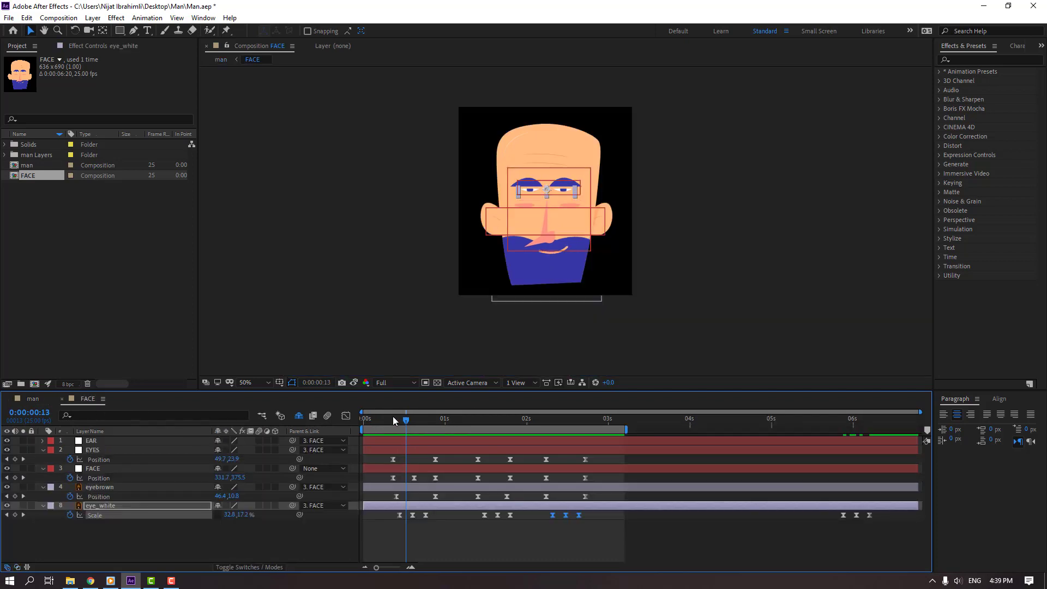
{"action": "mouse_move", "coordinate": [378, 421]}
{"action": "left_mouse_down"}
{"action": "mouse_move", "coordinate": [400, 419]}
{"action": "mouse_move", "coordinate": [390, 417]}
{"action": "left_mouse_up"}
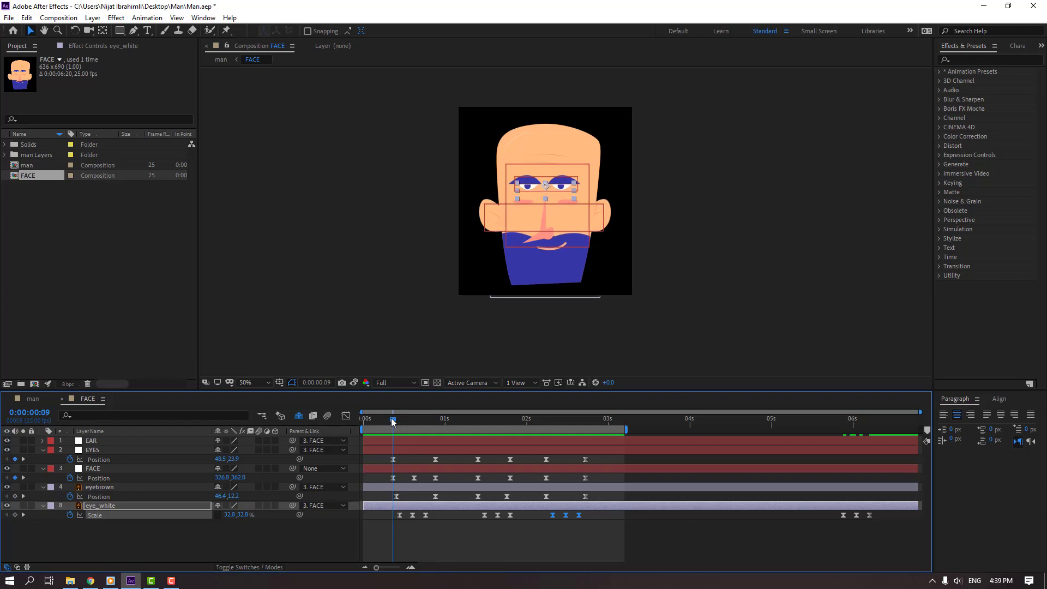
{"action": "left_click", "coordinate": [407, 499]}
{"action": "left_click", "coordinate": [393, 477]}
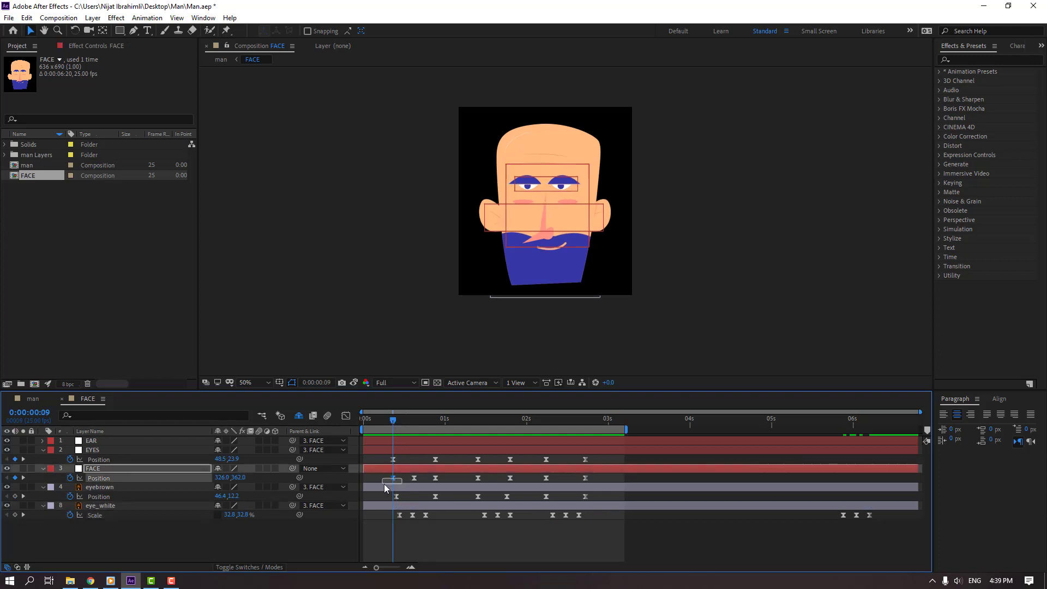
{"action": "left_click", "coordinate": [33, 398]}
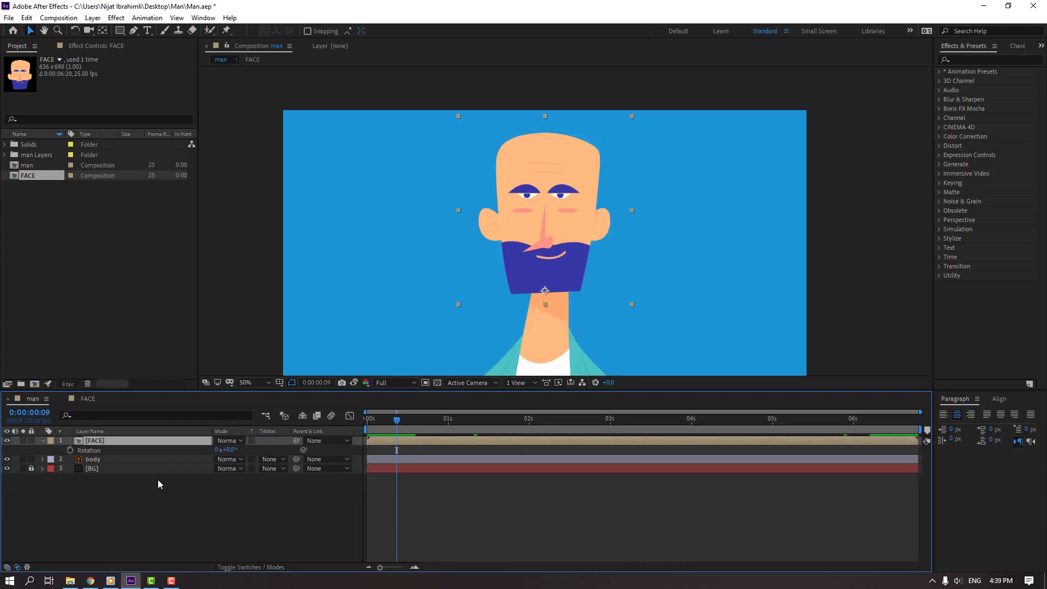
{"action": "left_click", "coordinate": [70, 450]}
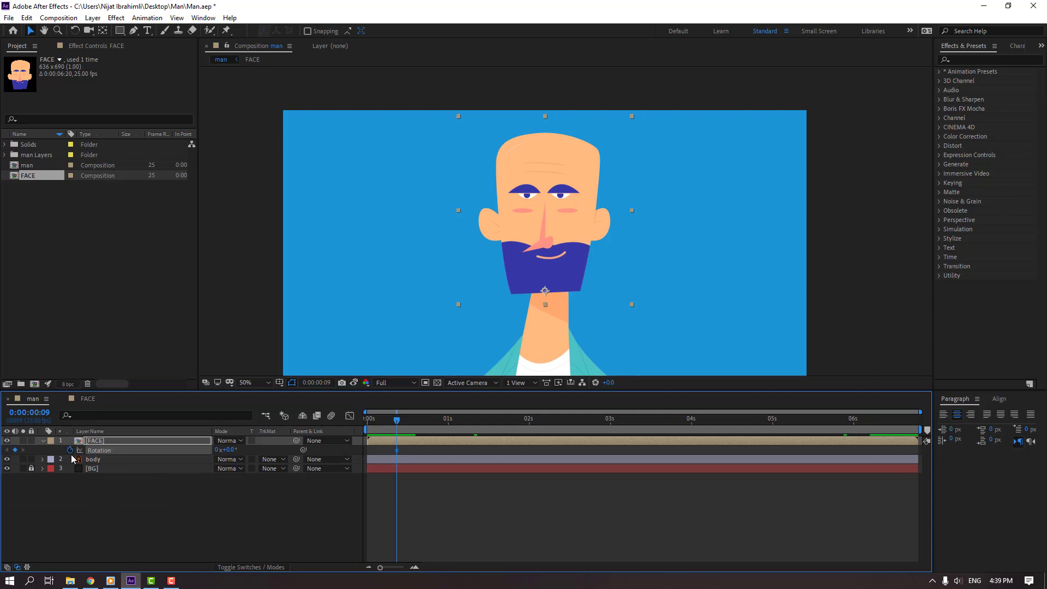
- Keyframe the FACE layer's rotation in man at -6° at 0:00:00:22, and scrub through the head tilt
{"action": "left_click", "coordinate": [80, 399]}
{"action": "left_click_drag", "start_coordinate": [395, 420], "coordinate": [435, 428]}
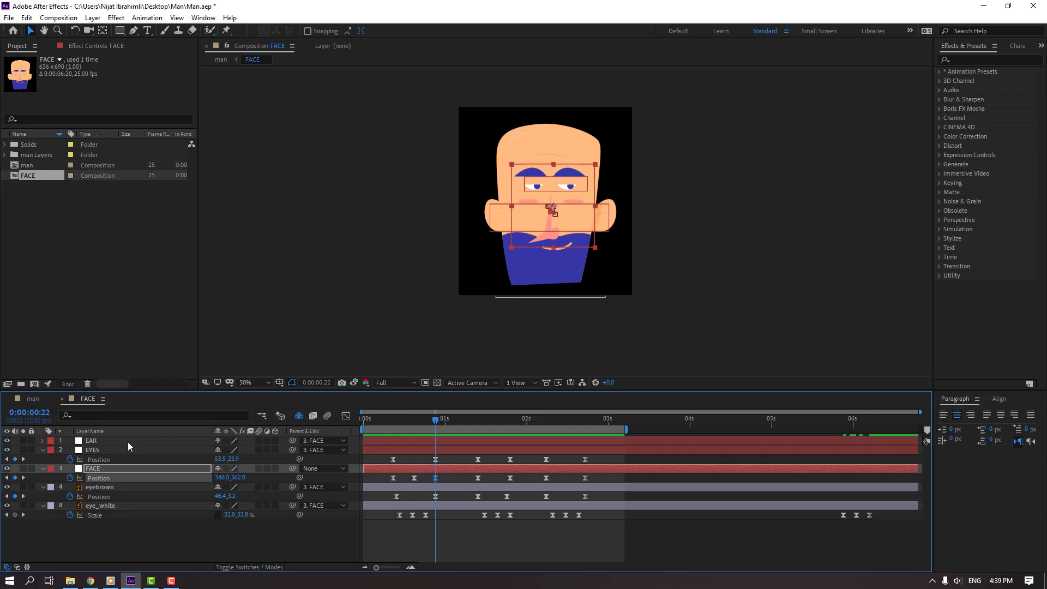
{"action": "left_click", "coordinate": [31, 401]}
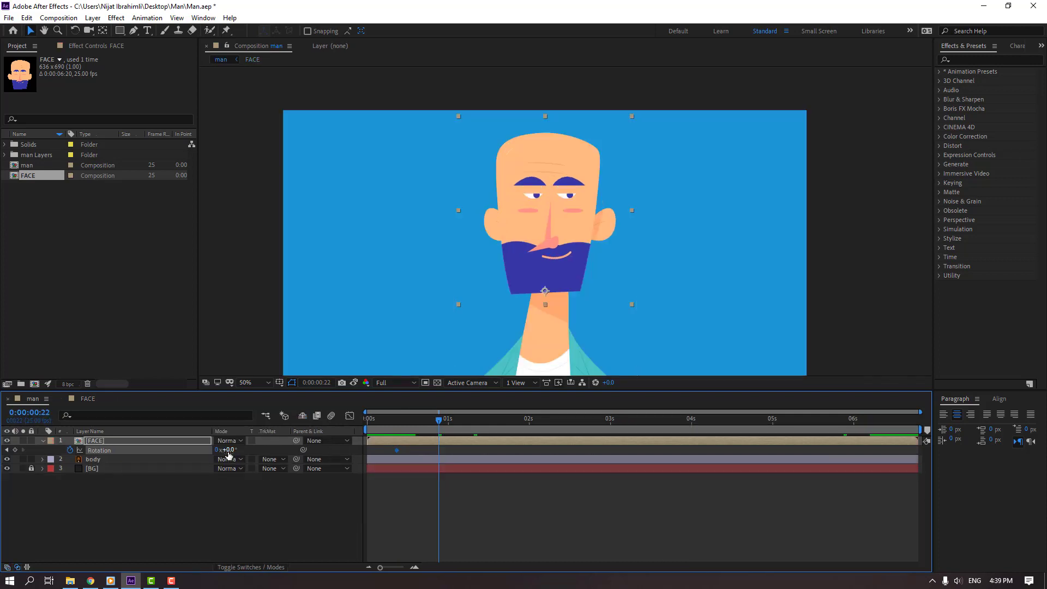
{"action": "left_click_drag", "start_coordinate": [230, 450], "coordinate": [229, 449]}
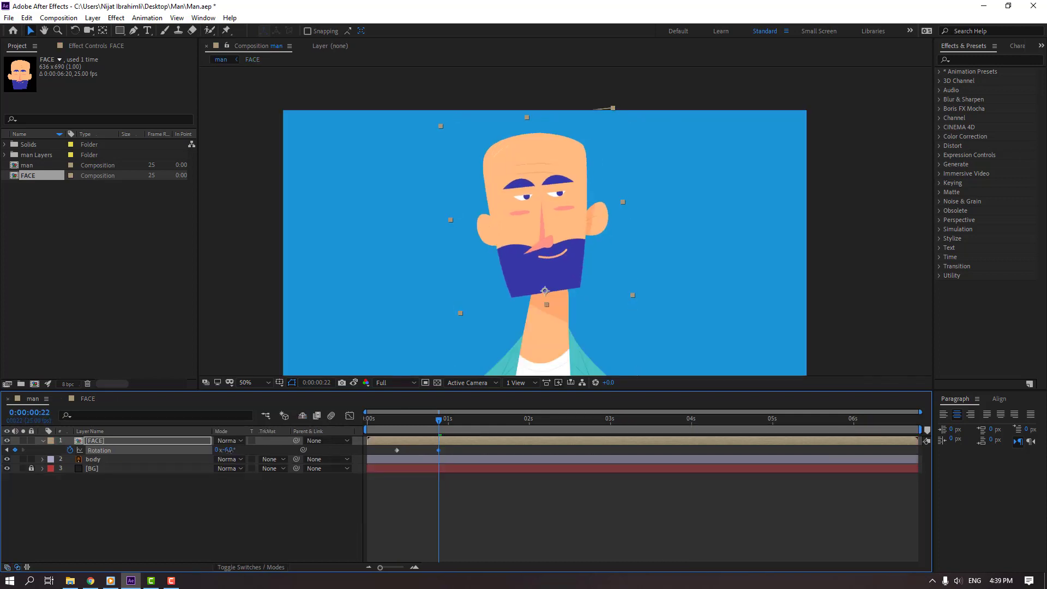
{"action": "left_click_drag", "start_coordinate": [380, 424], "coordinate": [413, 432]}
{"action": "left_click_drag", "start_coordinate": [427, 430], "coordinate": [438, 421]}
{"action": "left_click_drag", "start_coordinate": [230, 453], "coordinate": [474, 457]}
{"action": "left_click", "coordinate": [394, 422]}
{"action": "left_click_drag", "start_coordinate": [400, 425], "coordinate": [439, 421]}
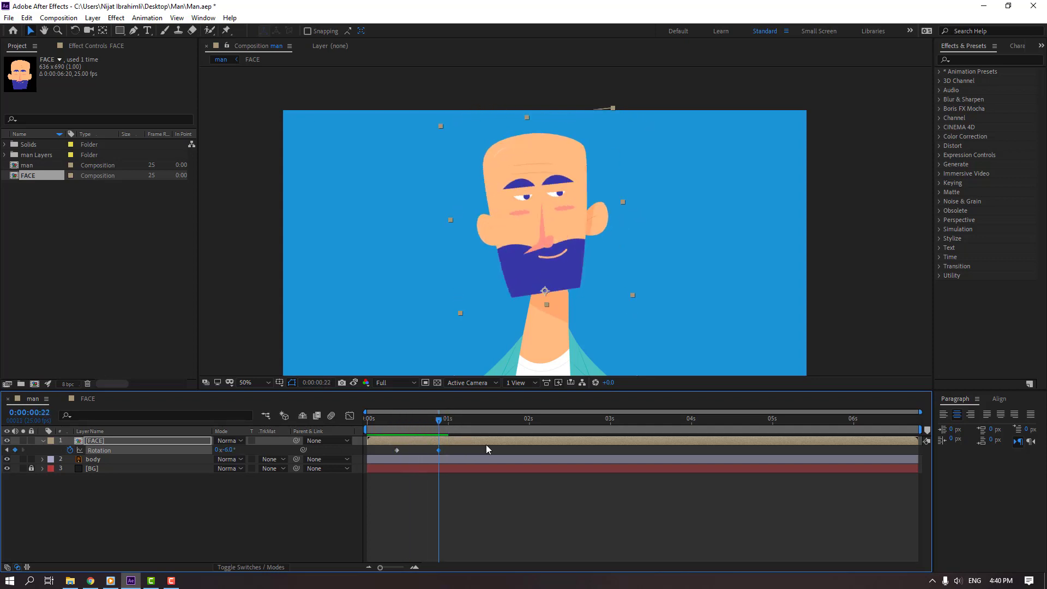
- Set the FACE layer's rotation at 0:00:00:22 to -5° and preview the animation
{"action": "left_click", "coordinate": [229, 450]}
{"action": "type", "text": "-5"}
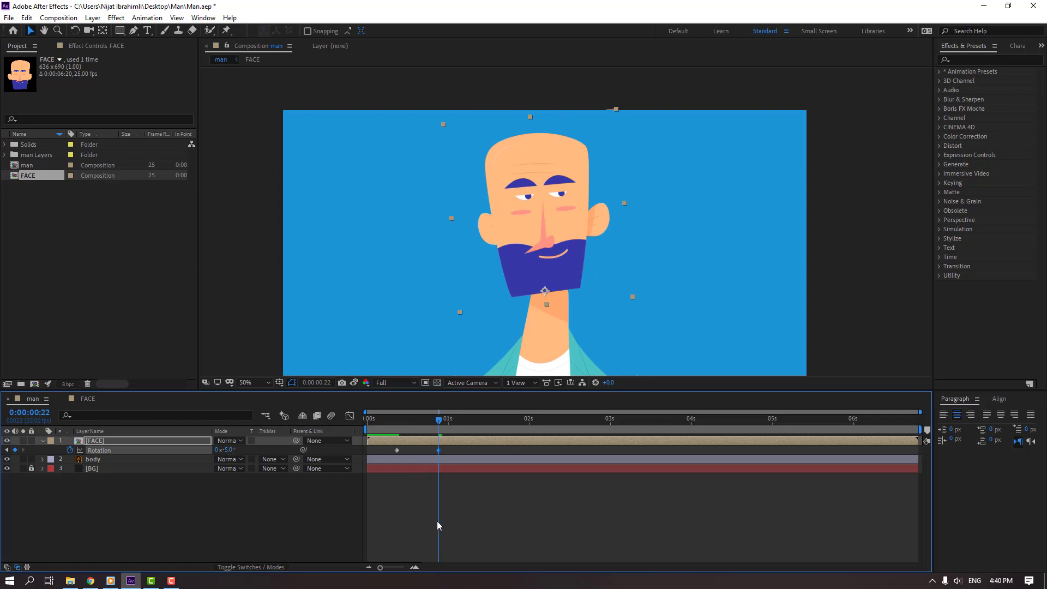
{"action": "left_click", "coordinate": [471, 536]}
{"action": "key", "text": "space"}
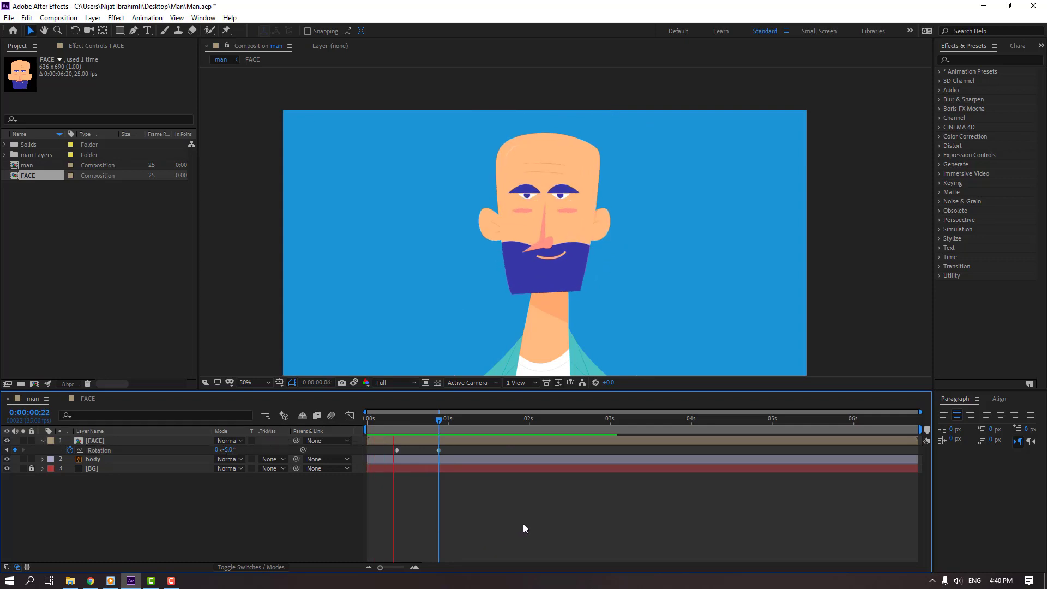
- Keyframe the FACE layer's position at 0:00:00:09, and lower the head to Y 682 about midway to 0:00:00:22
{"action": "left_click", "coordinate": [395, 419]}
{"action": "left_click", "coordinate": [88, 442]}
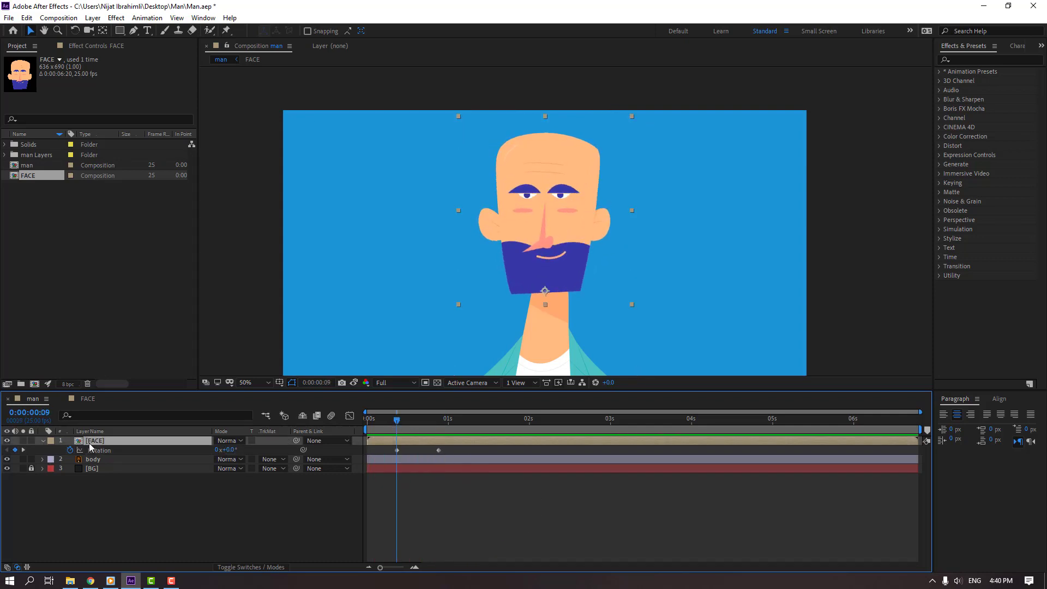
{"action": "key", "text": "shift+p"}
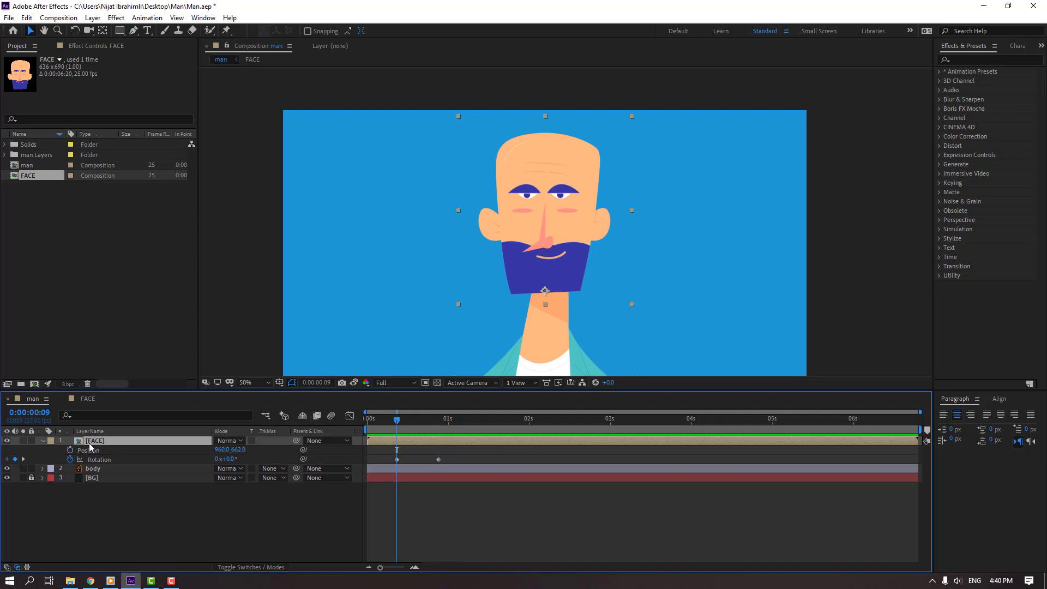
{"action": "left_click", "coordinate": [70, 450]}
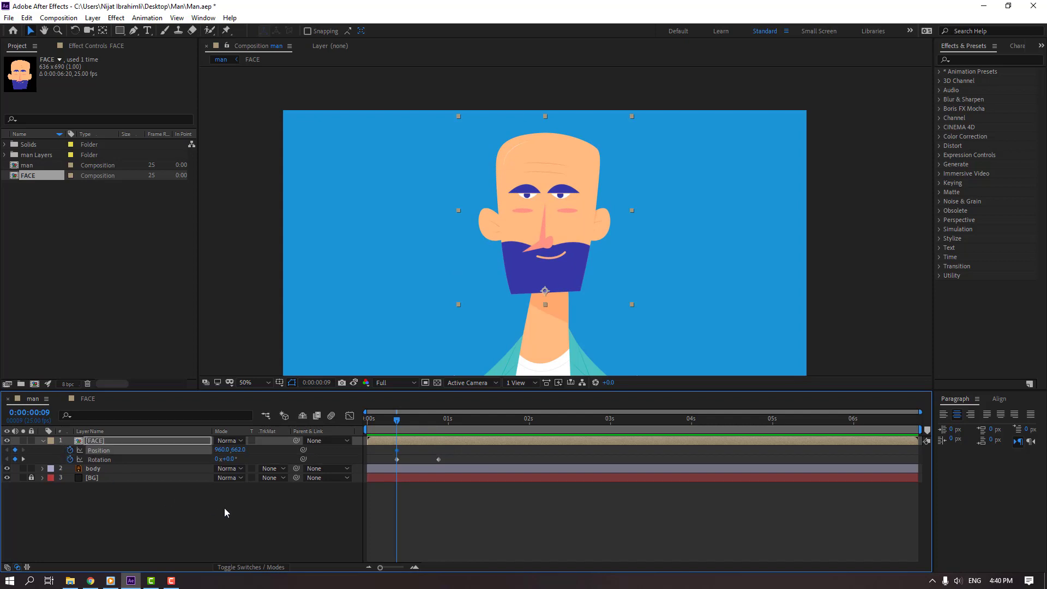
{"action": "left_click_drag", "start_coordinate": [402, 418], "coordinate": [416, 418]}
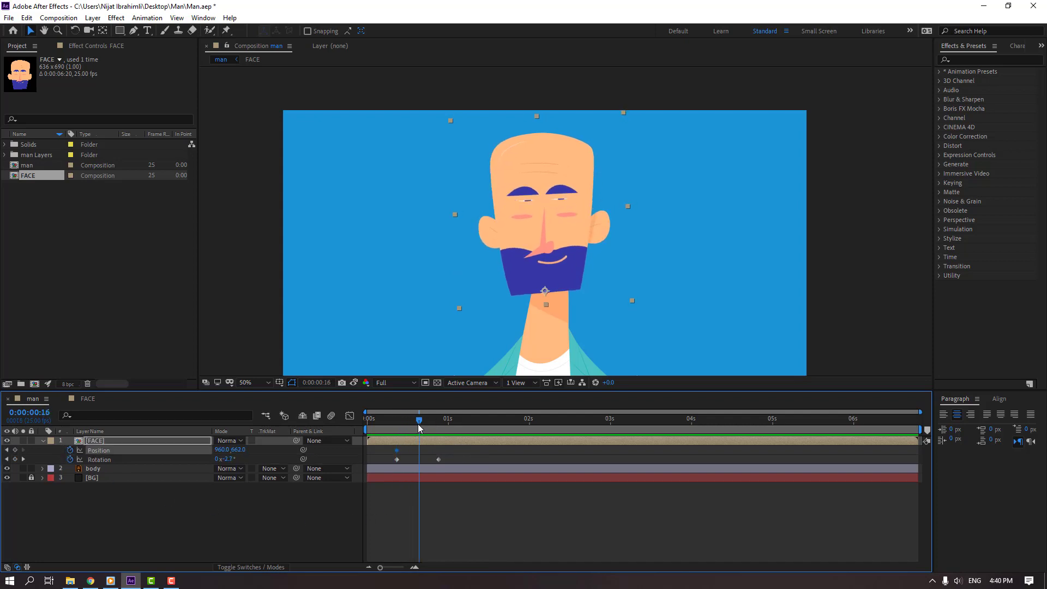
{"action": "left_click_drag", "start_coordinate": [238, 449], "coordinate": [252, 450]}
- Copy the FACE layer's first position keyframe to 0:00:00:22 in man, and preview the head dip
{"action": "left_click_drag", "start_coordinate": [415, 419], "coordinate": [441, 425]}
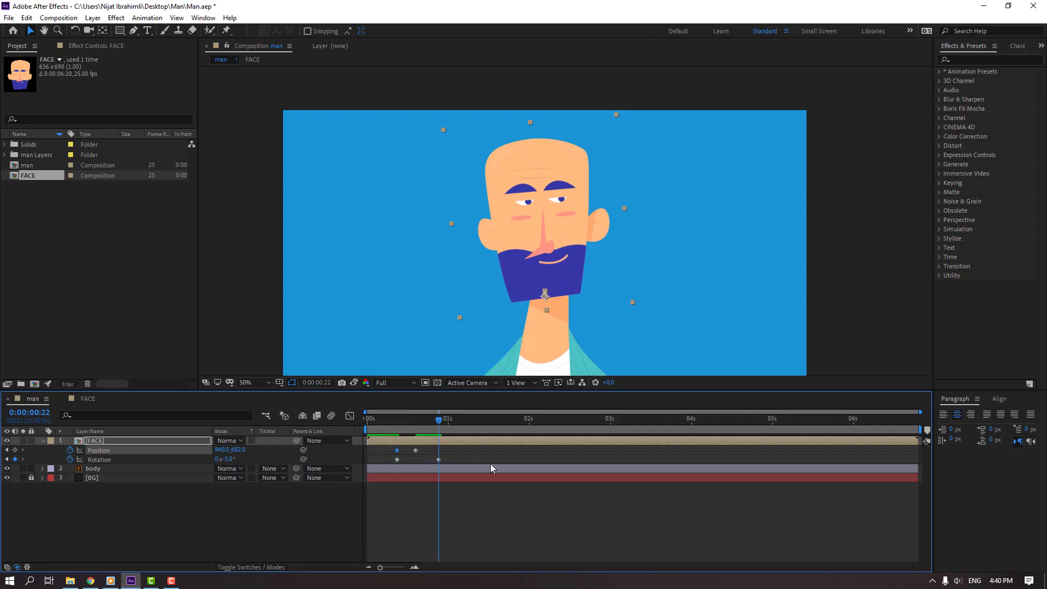
{"action": "key", "text": "ctrl+v"}
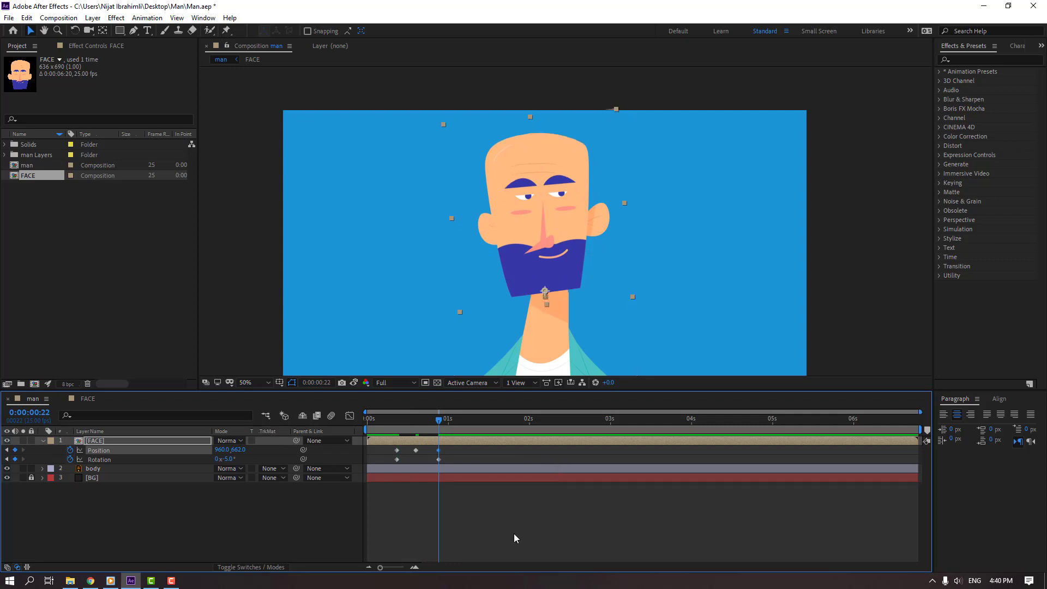
{"action": "left_click", "coordinate": [514, 535]}
{"action": "key", "text": "space"}
{"action": "key", "text": "space"}
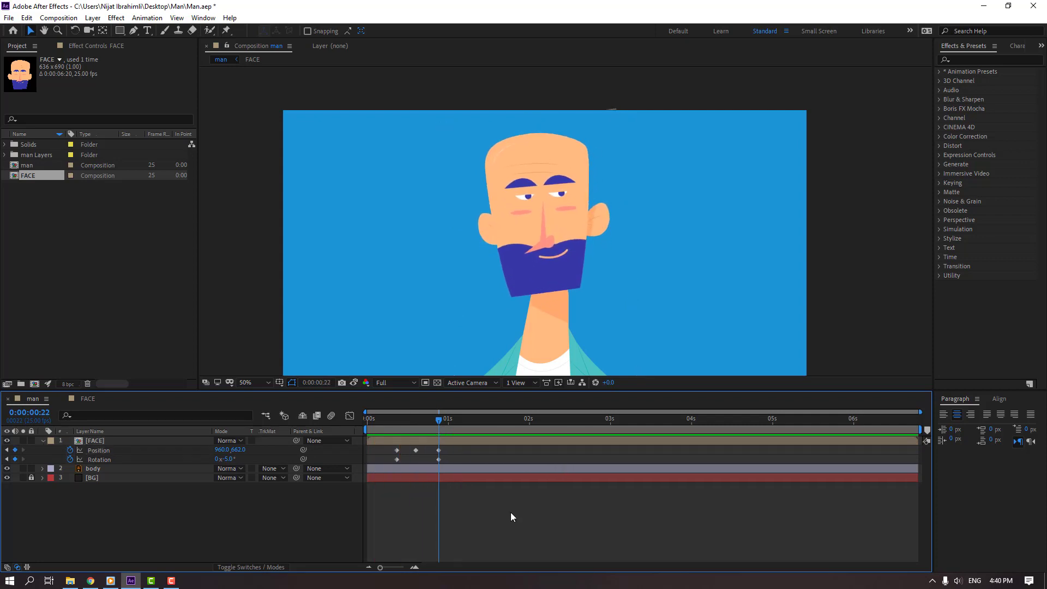
{"action": "key", "text": "space"}
{"action": "key", "text": "space"}
- Apply Easy Ease to all the FACE layer's position and rotation keyframes in man, and preview the result
{"action": "left_click_drag", "start_coordinate": [463, 453], "coordinate": [384, 464]}
{"action": "right_click", "coordinate": [397, 459]}
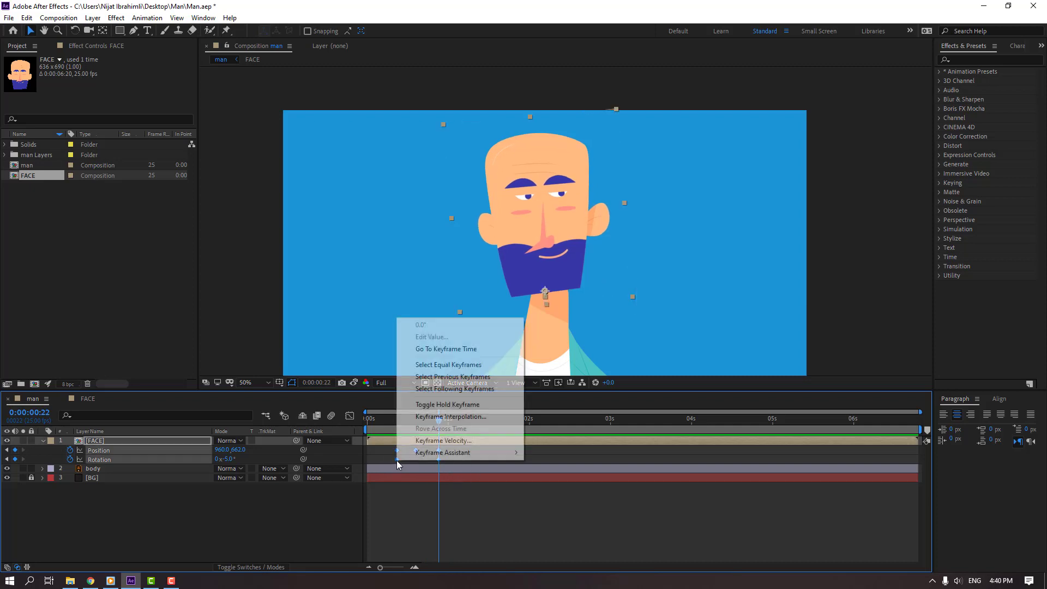
{"action": "mouse_move", "coordinate": [464, 452]}
{"action": "left_click", "coordinate": [556, 489]}
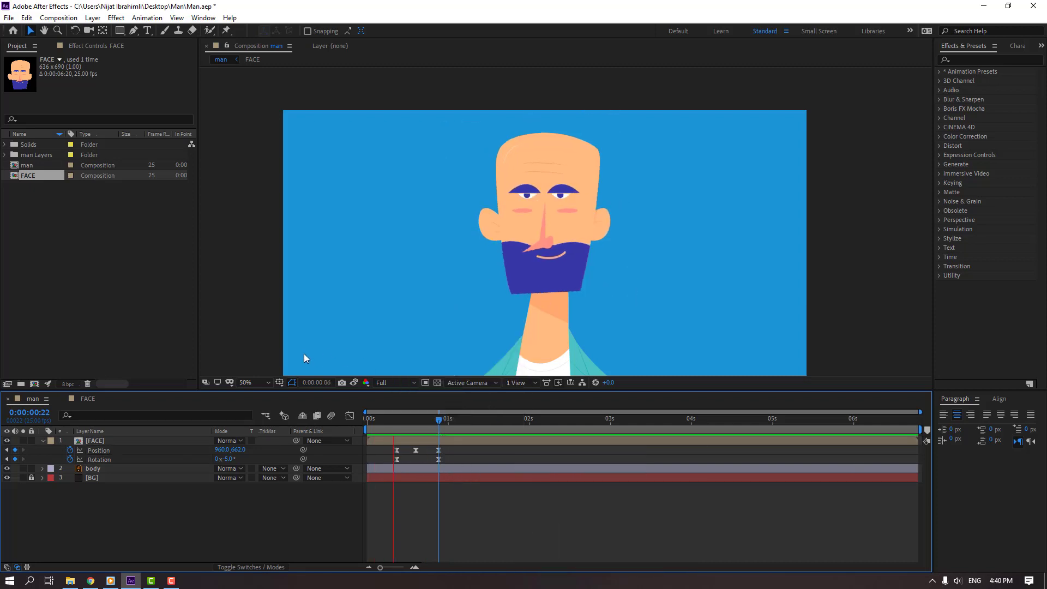
{"action": "key", "text": "space"}
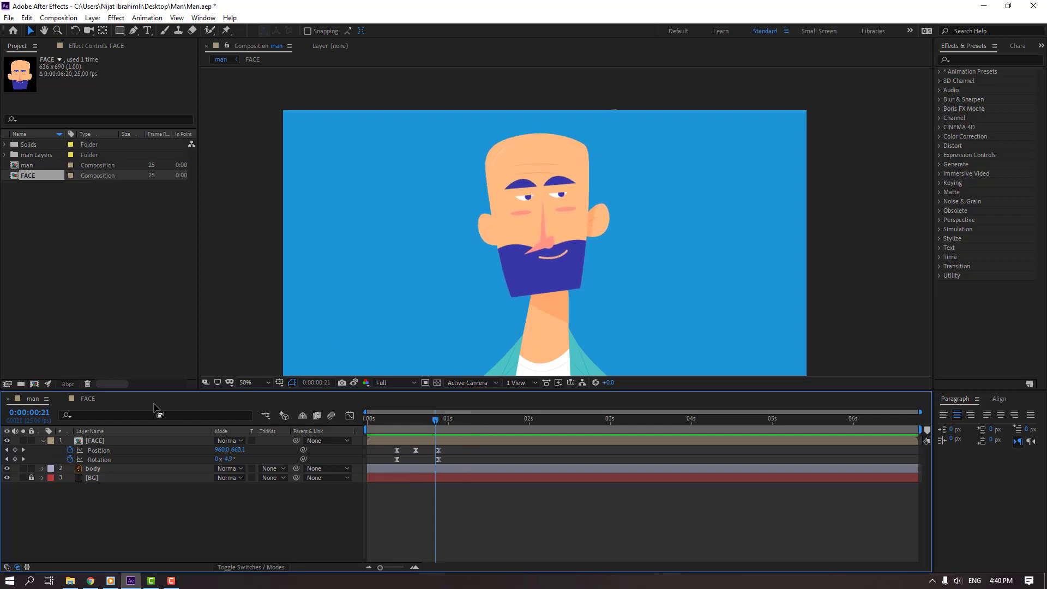
- Hold the FACE layer's rotation in man with a keyframe at 0:00:01:10, matching the FACE null's position keyframe
{"action": "left_click", "coordinate": [83, 399]}
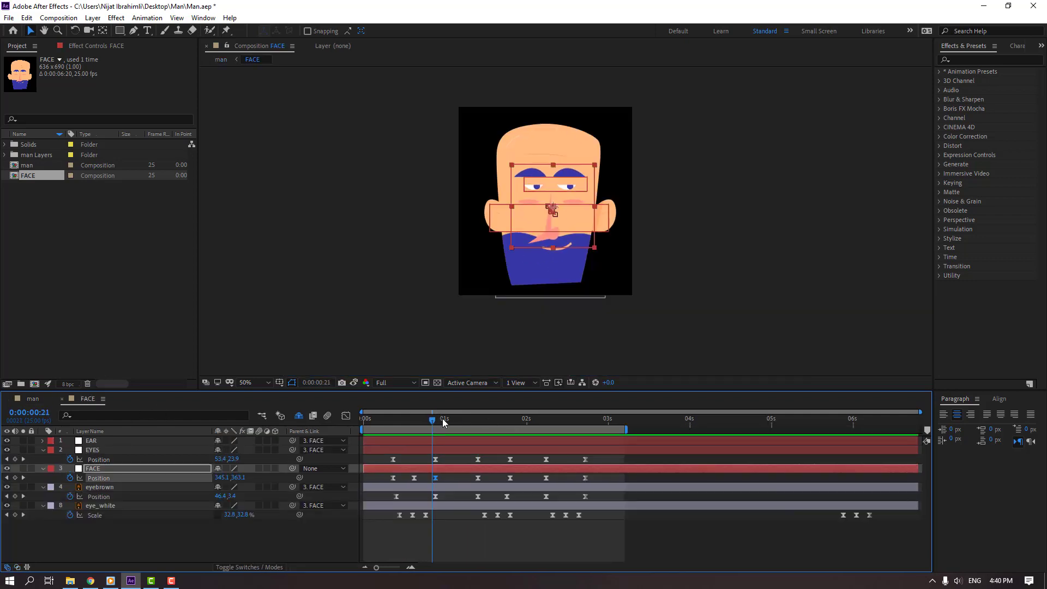
{"action": "left_click_drag", "start_coordinate": [443, 421], "coordinate": [478, 426]}
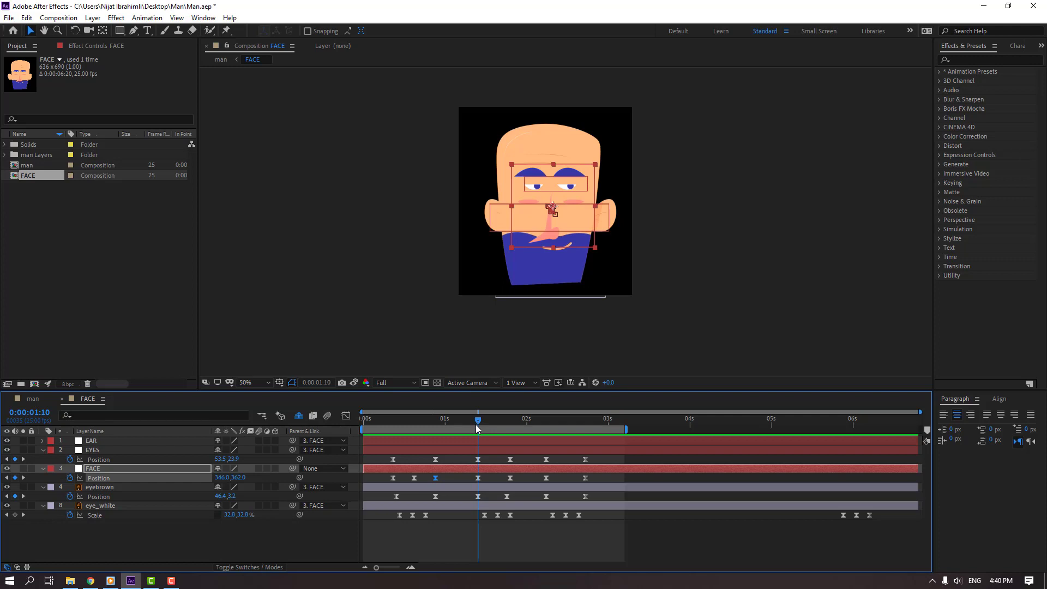
{"action": "left_click", "coordinate": [478, 479]}
{"action": "left_click", "coordinate": [32, 398]}
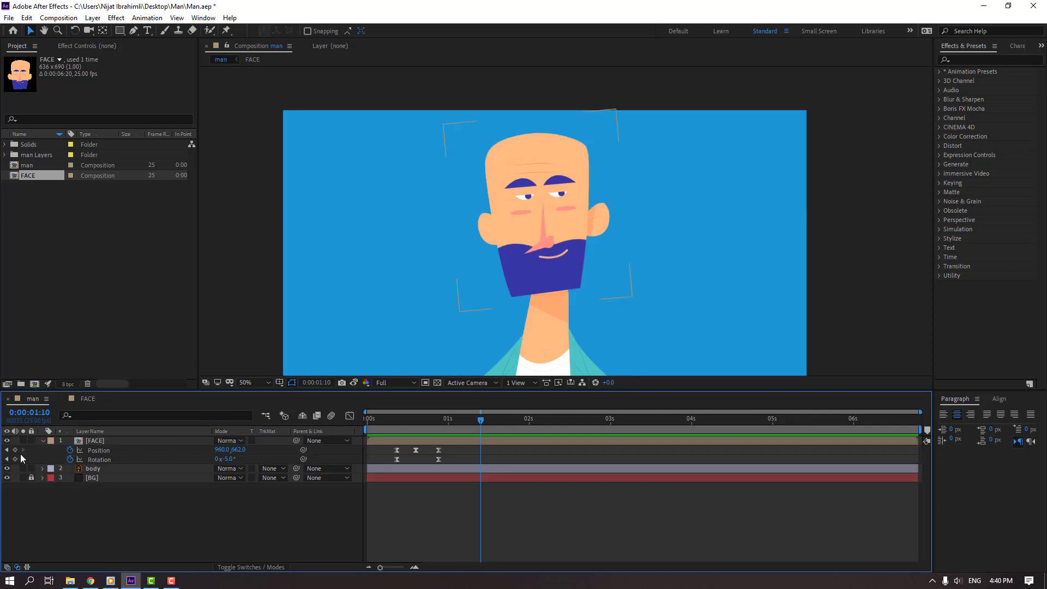
- Keyframe the FACE layer's rotation in man at 0° at 0:00:01:20, matching the FACE null's position keyframe
{"action": "left_click", "coordinate": [84, 401]}
{"action": "left_click_drag", "start_coordinate": [483, 418], "coordinate": [512, 426]}
{"action": "left_click_drag", "start_coordinate": [520, 479], "coordinate": [499, 483]}
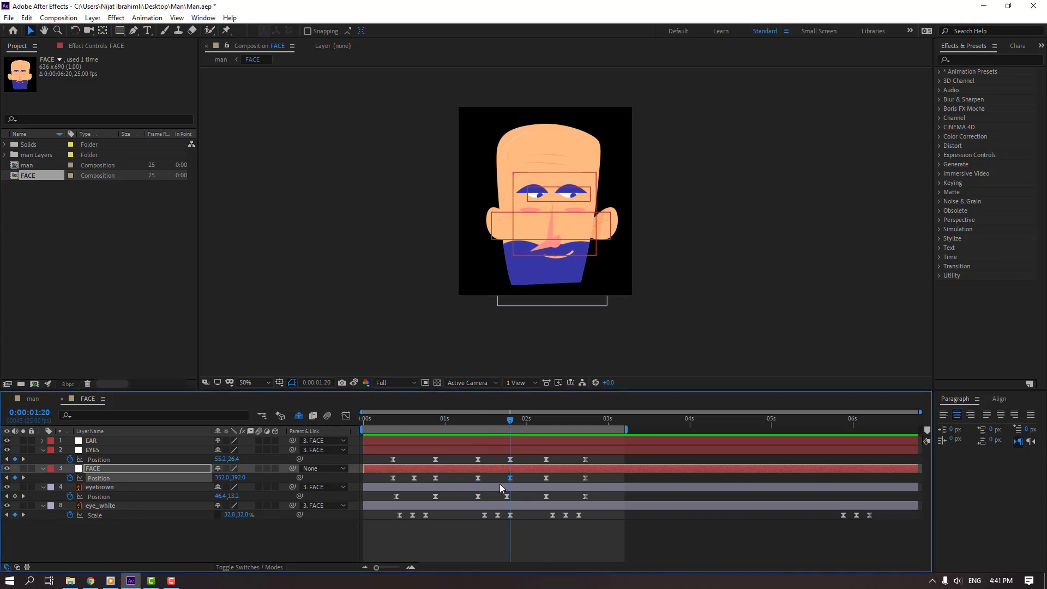
{"action": "left_click", "coordinate": [38, 400]}
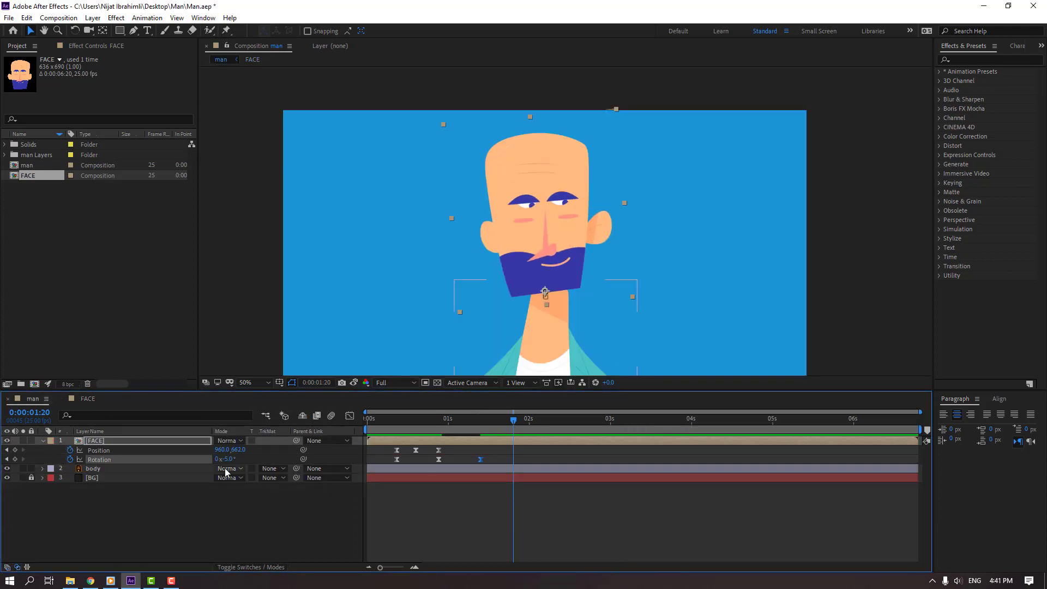
{"action": "left_click", "coordinate": [261, 458]}
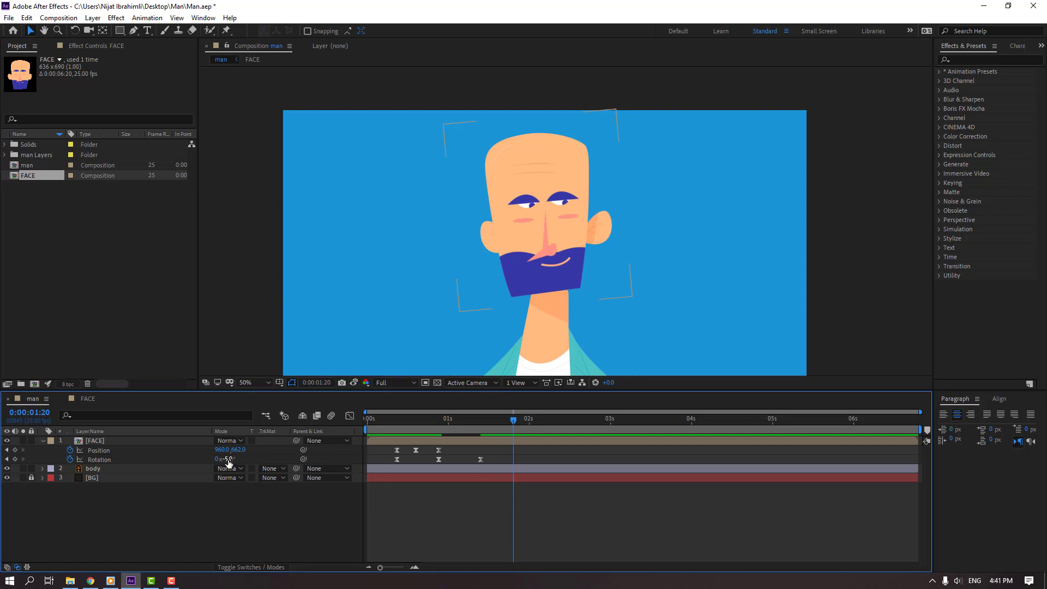
{"action": "left_click", "coordinate": [227, 459]}
{"action": "type", "text": "0"}
{"action": "key", "text": "Return"}
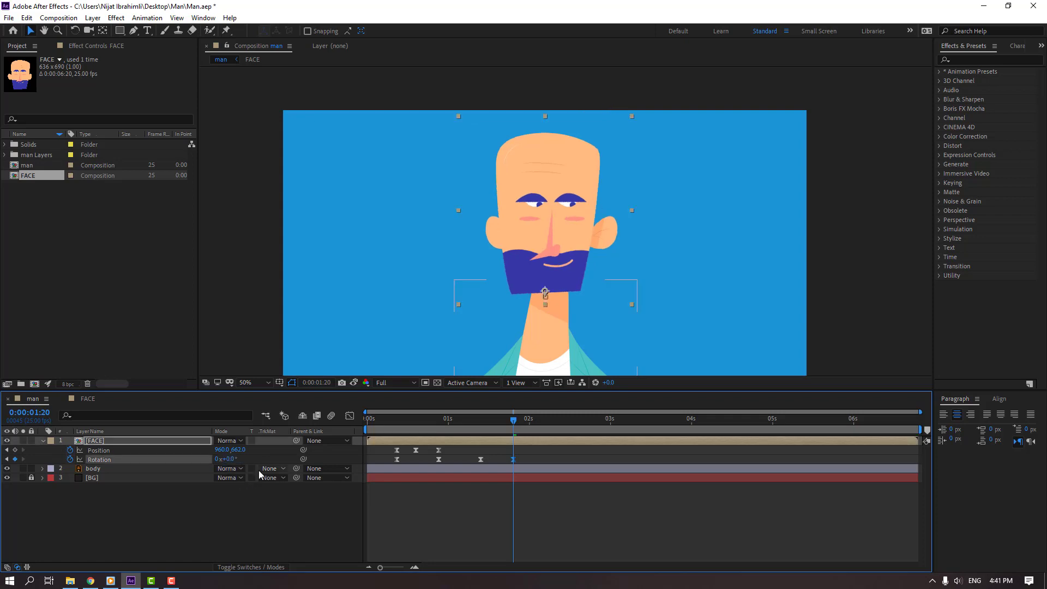
- Duplicate the FACE layer's three position keyframes, shift the copies to start at 0:00:01:10, and preview the second dip
{"action": "left_click_drag", "start_coordinate": [450, 450], "coordinate": [385, 455]}
{"action": "key", "text": "ctrl+c"}
{"action": "key", "text": "ctrl+v"}
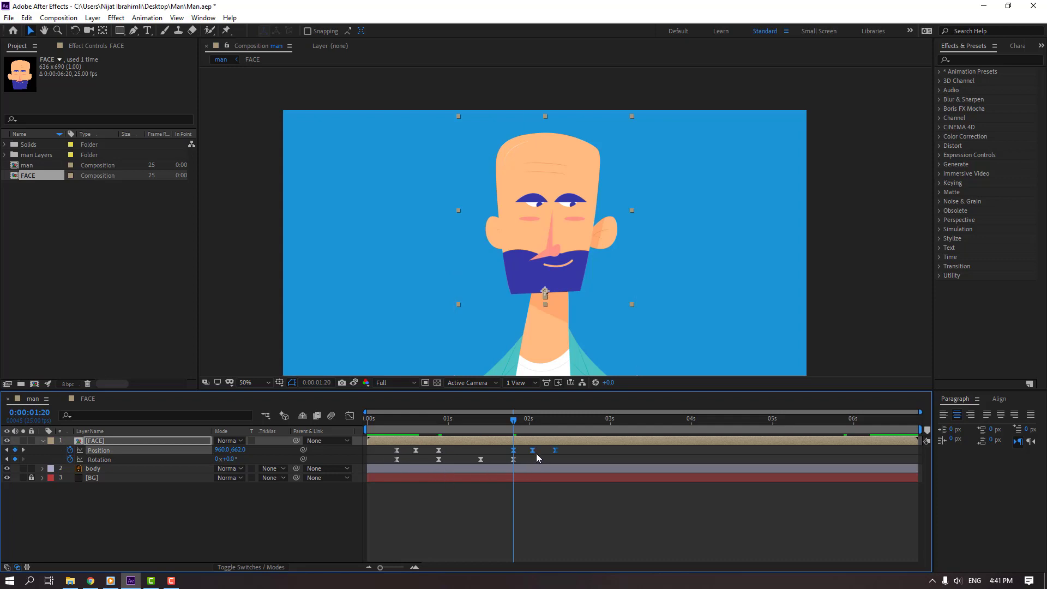
{"action": "left_click_drag", "start_coordinate": [533, 449], "coordinate": [524, 429]}
{"action": "key", "text": "space"}
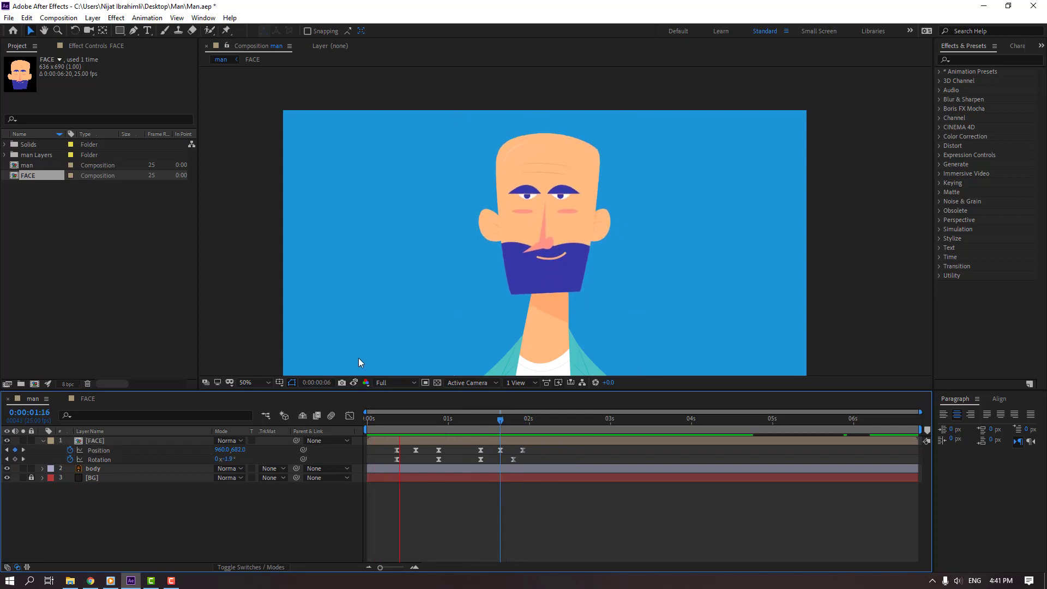
- Hold the FACE layer's rotation in man with a keyframe at 0:00:02:06, matching the FACE null's position keyframe
{"action": "left_click", "coordinate": [513, 421]}
{"action": "left_click_drag", "start_coordinate": [515, 424], "coordinate": [546, 423]}
{"action": "left_click", "coordinate": [87, 399]}
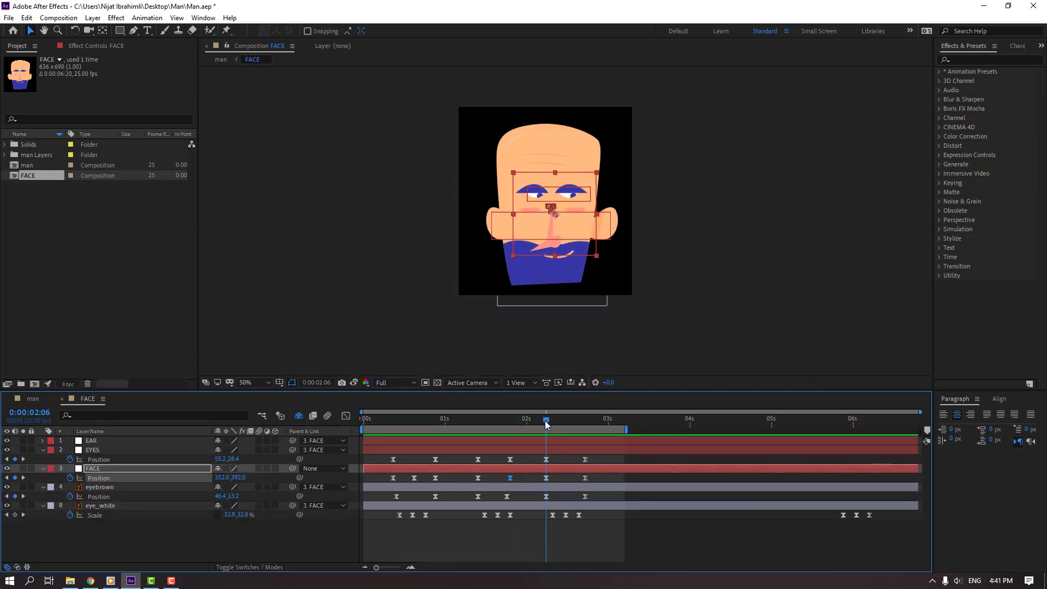
{"action": "left_click", "coordinate": [546, 478]}
{"action": "left_click", "coordinate": [33, 399]}
{"action": "left_click", "coordinate": [125, 440]}
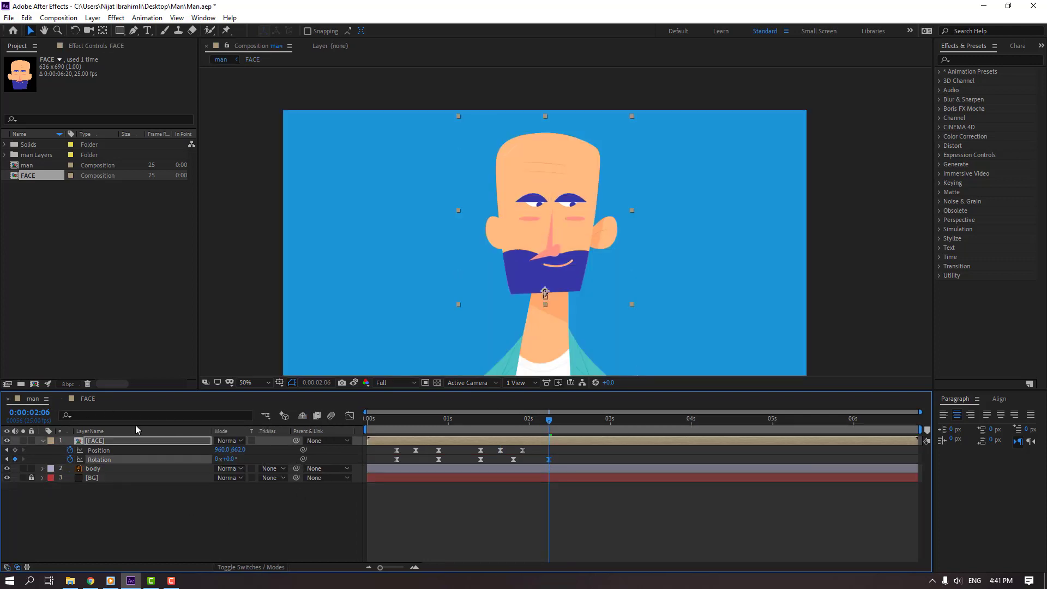
- Keyframe the FACE layer's rotation in man at 5° at 0:00:02:18, matching the FACE null's position keyframe
{"action": "left_click", "coordinate": [82, 399]}
{"action": "left_click_drag", "start_coordinate": [556, 420], "coordinate": [586, 425]}
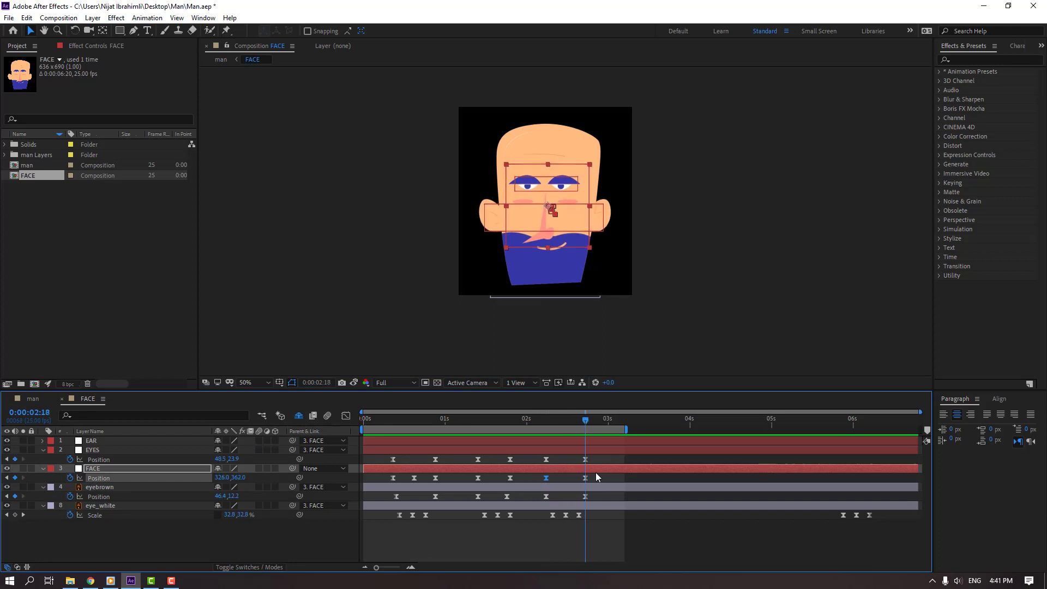
{"action": "left_click", "coordinate": [33, 398]}
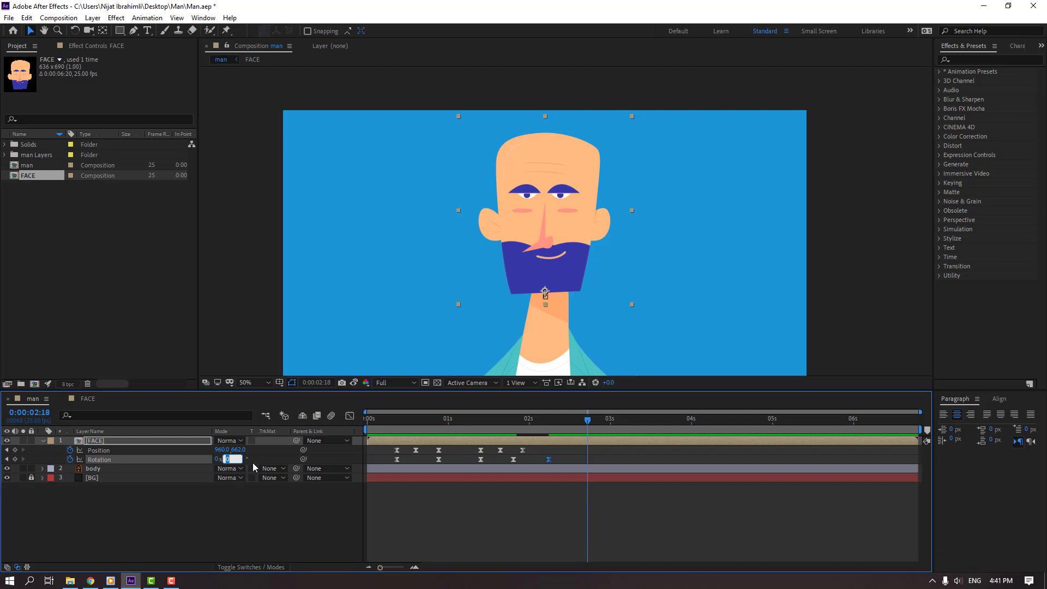
{"action": "key", "text": "F2"}
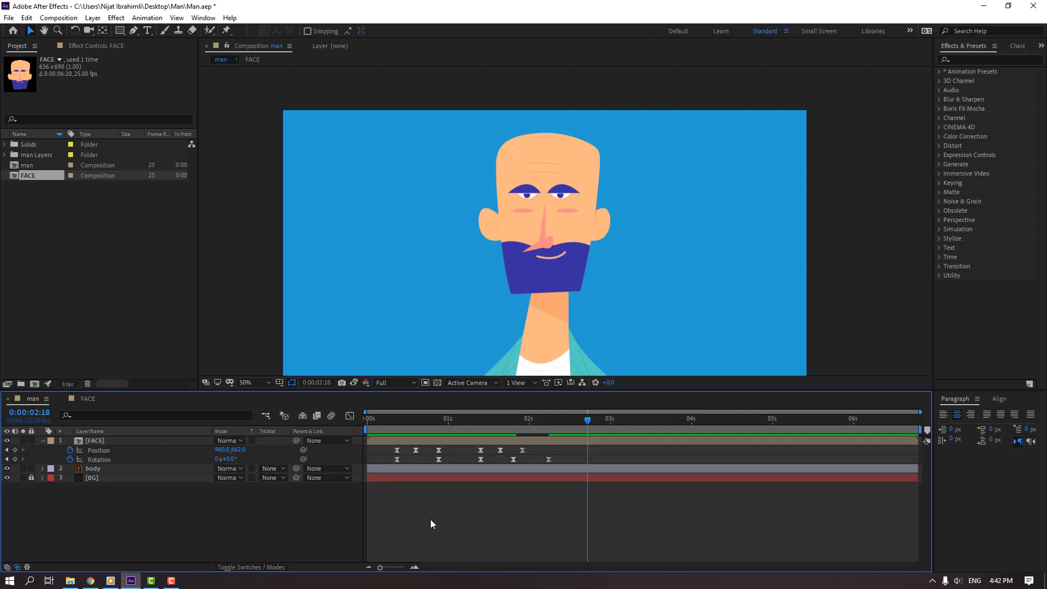
{"action": "left_click", "coordinate": [228, 459]}
{"action": "key", "text": "Return"}
- Duplicate three of the FACE layer's position keyframes for a third head dip, with the copies starting at 0:00:02:06
{"action": "left_click_drag", "start_coordinate": [540, 423], "coordinate": [462, 455]}
{"action": "left_click", "coordinate": [522, 450]}
{"action": "key", "text": "Delete"}
{"action": "key", "text": "ctrl+c"}
{"action": "key", "text": "ctrl+v"}
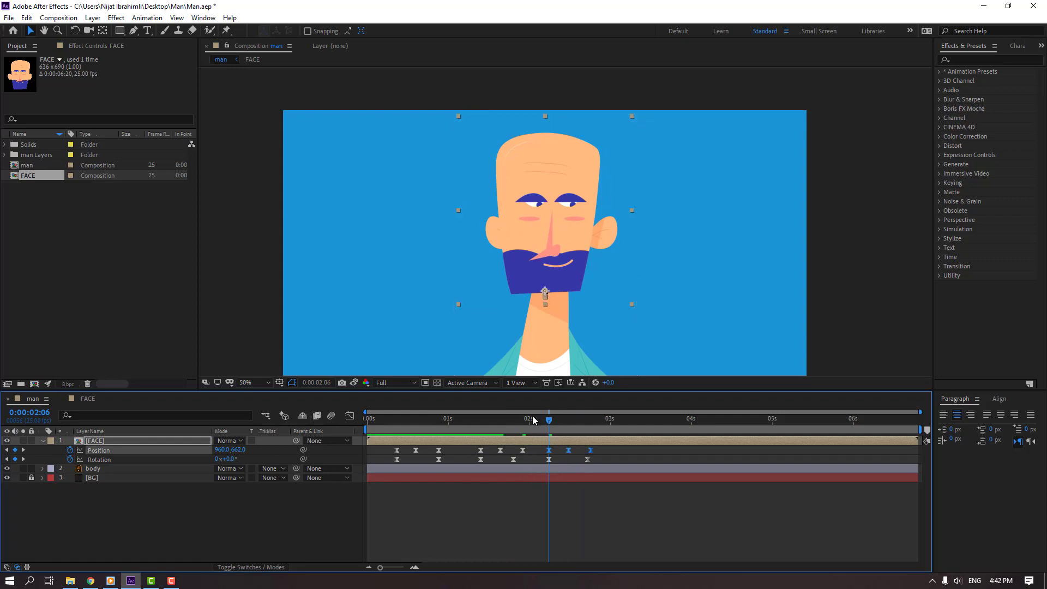
- End the man composition's work area at 0:00:02:19, preview the head movement, and deselect everything at 0:00:01:20
{"action": "left_click_drag", "start_coordinate": [516, 418], "coordinate": [593, 424]}
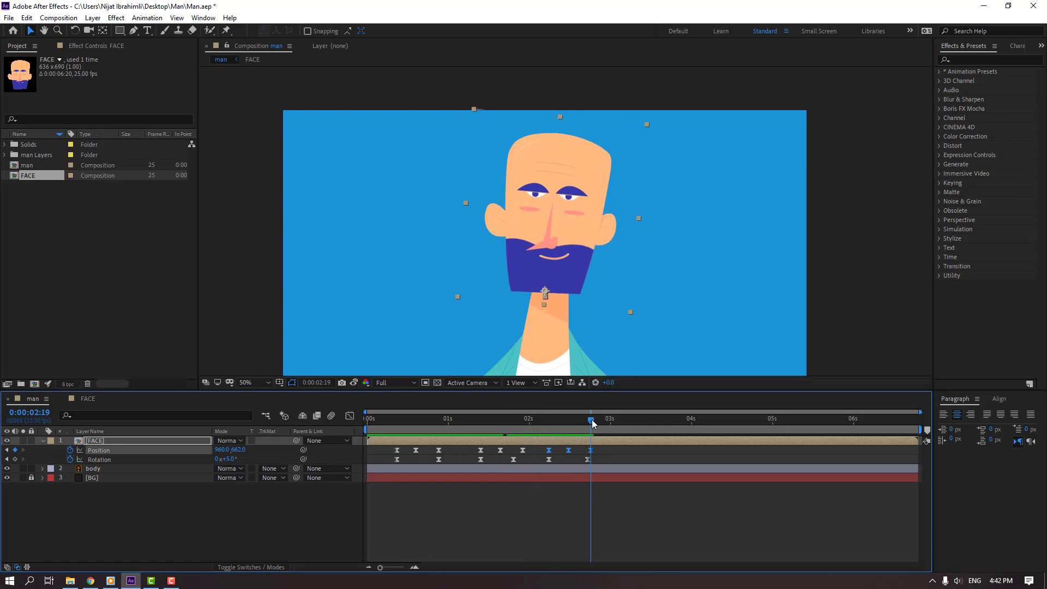
{"action": "key", "text": "n"}
{"action": "key", "text": "space"}
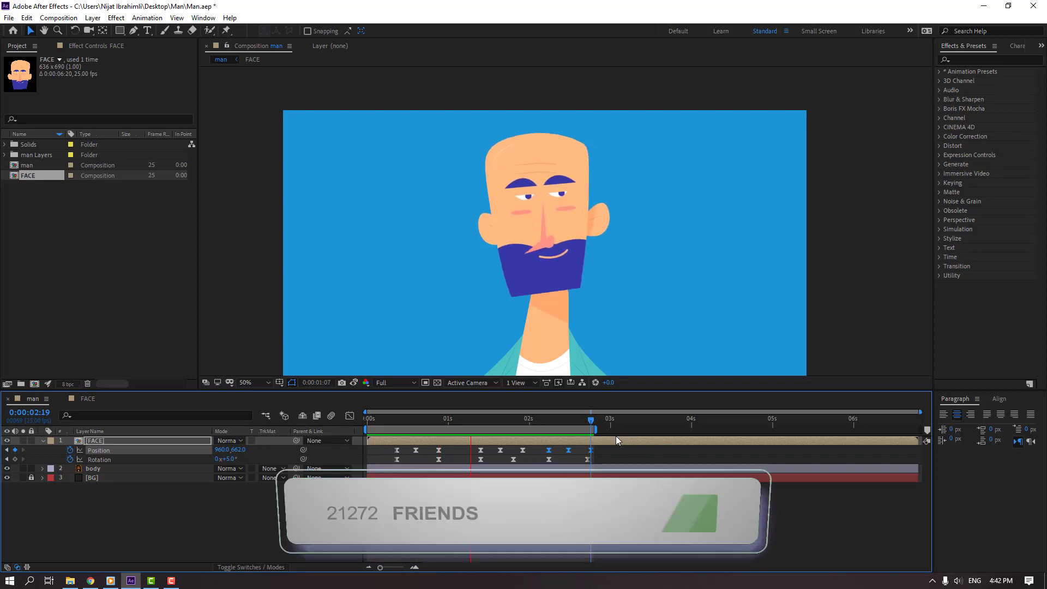
{"action": "left_click", "coordinate": [512, 424]}
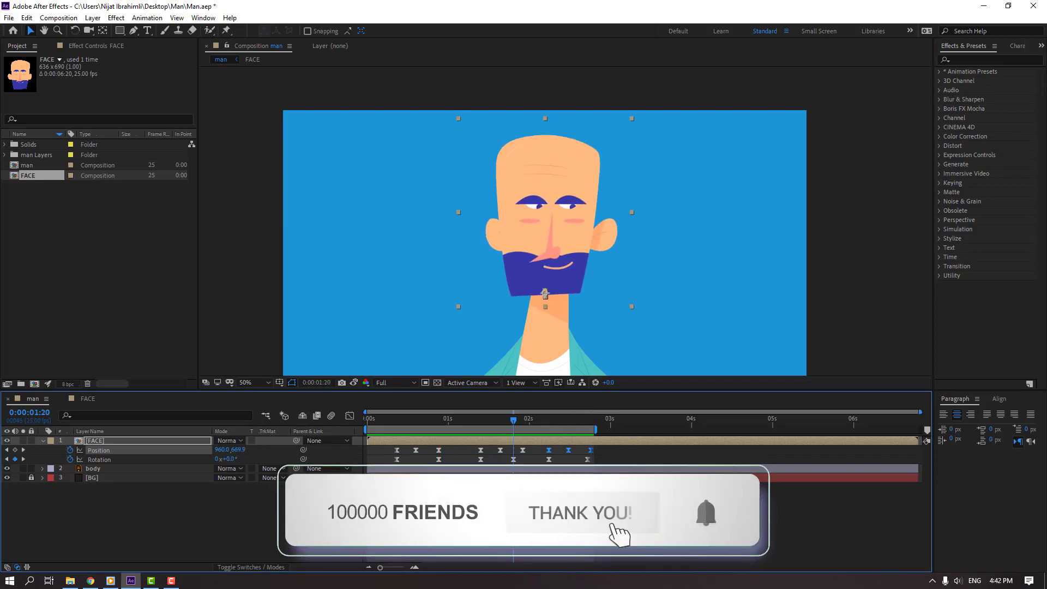
{"action": "key", "text": "ctrl+shift+a"}
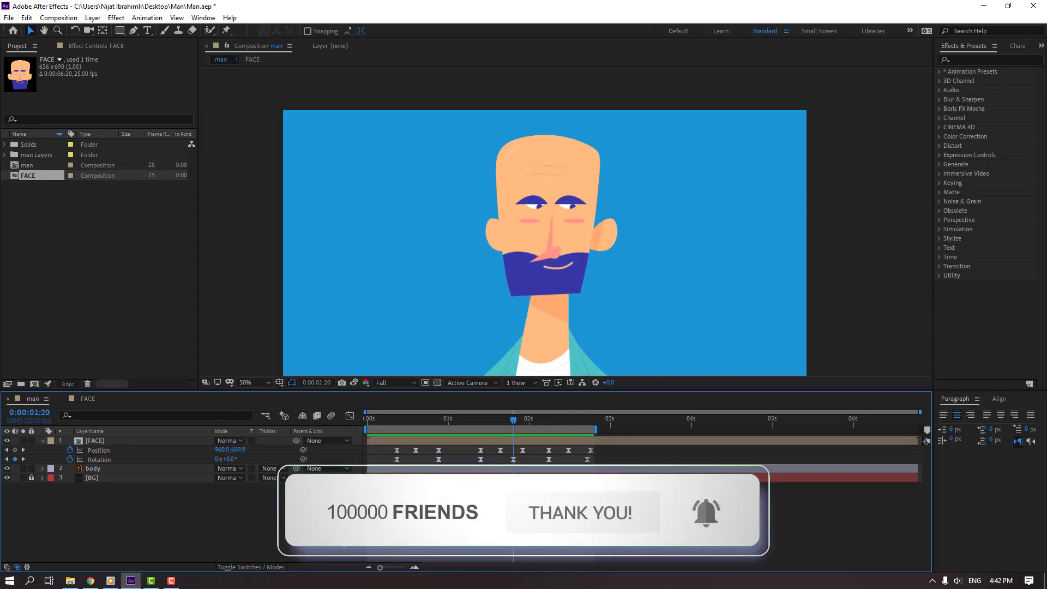